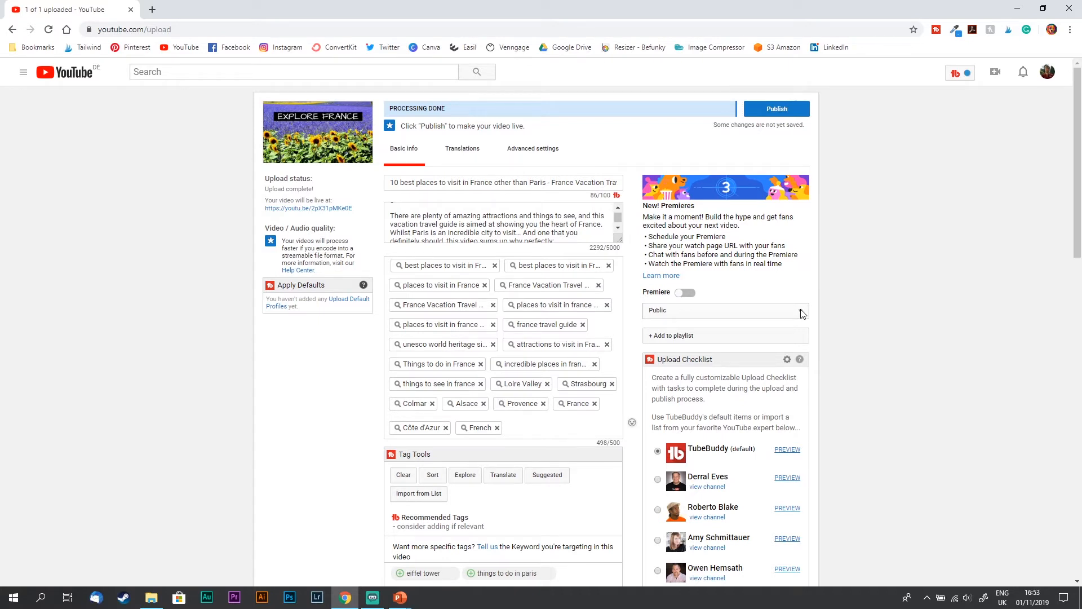
# Step: Set the uploaded video's visibility to Scheduled
pyautogui.click(801, 315)
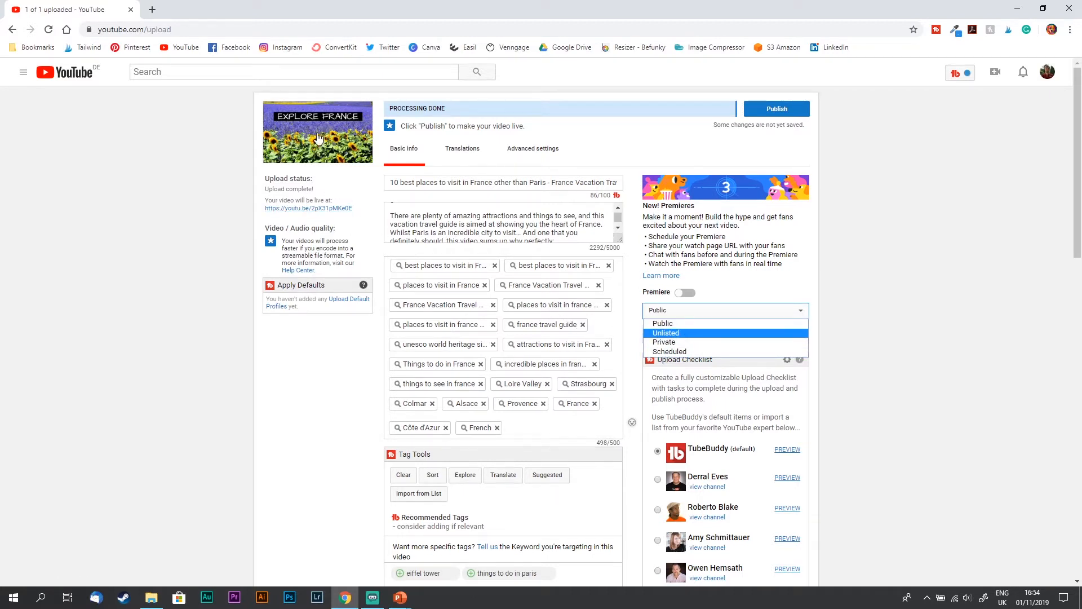
pyautogui.click(676, 325)
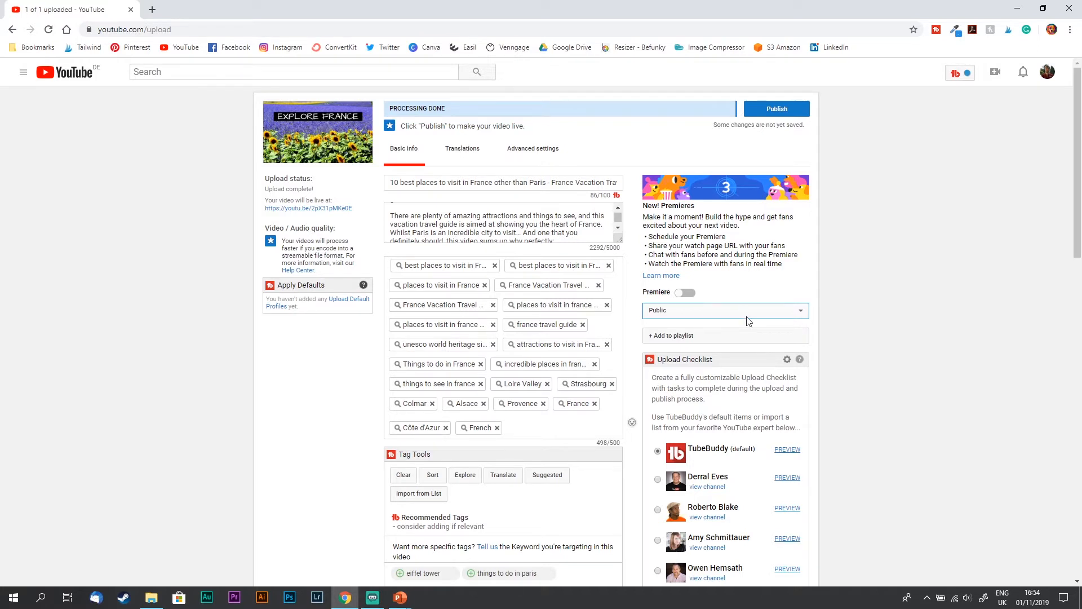
pyautogui.click(713, 314)
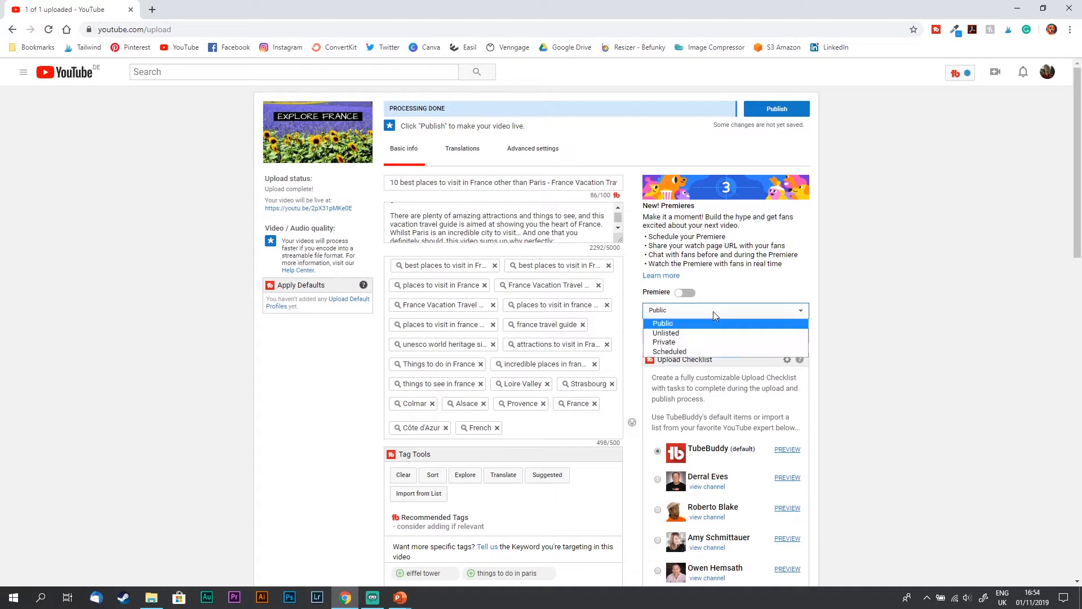
pyautogui.click(684, 351)
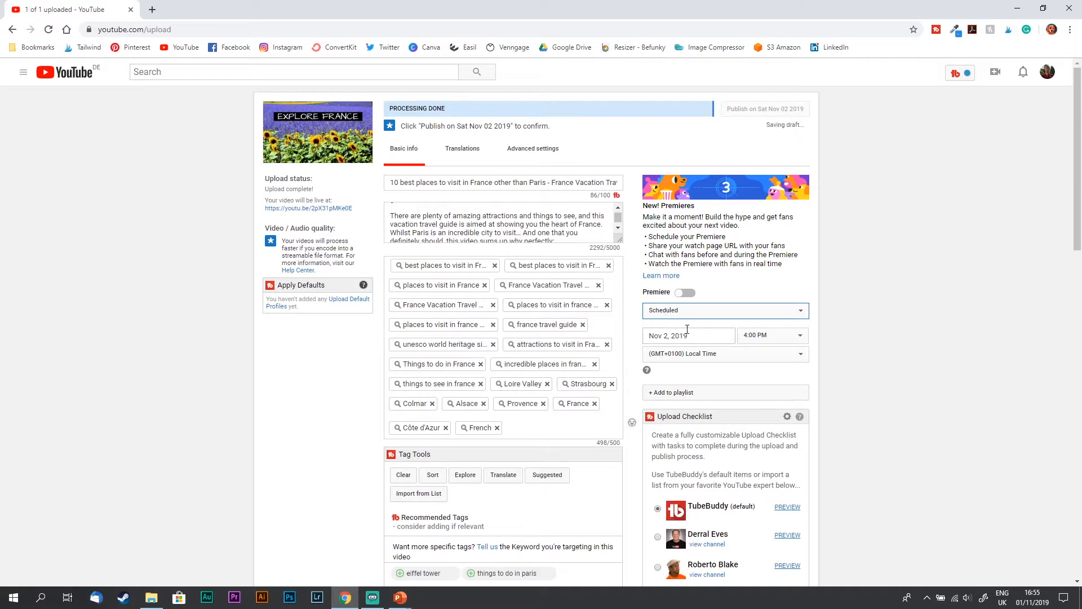
# Step: Set the scheduled publish time to 4:00 PM and its time zone to (GMT+0100) Berlin
pyautogui.click(758, 337)
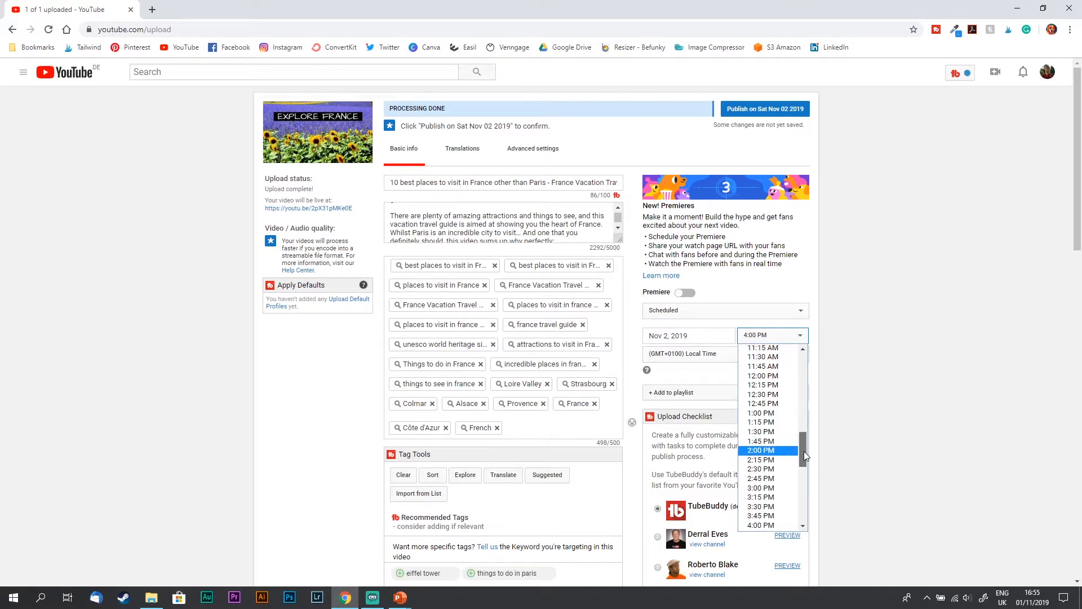
pyautogui.moveTo(804, 451); pyautogui.dragTo(801, 475)
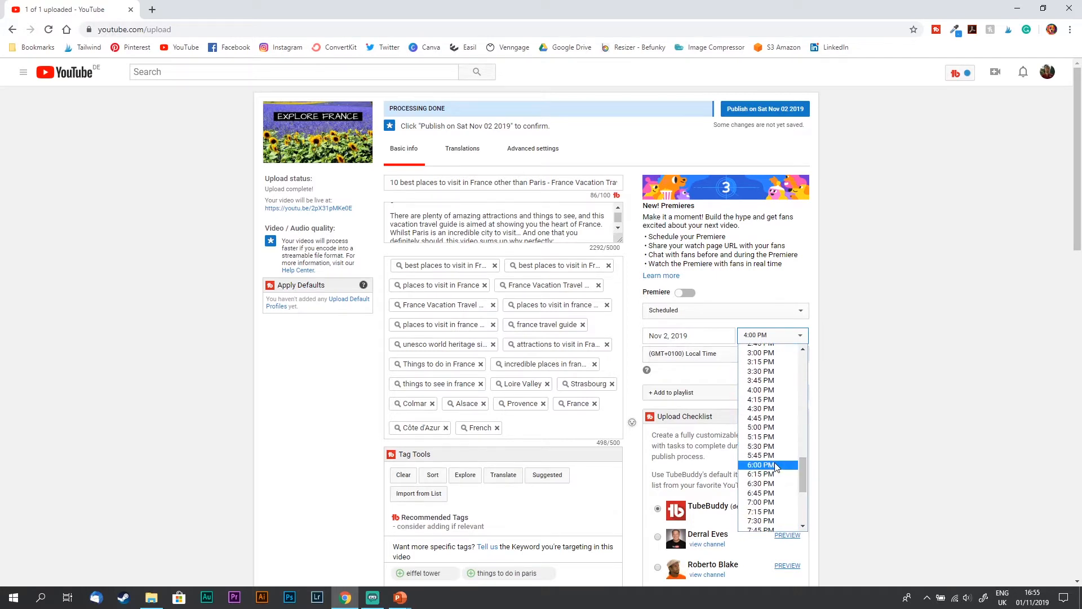
pyautogui.click(766, 393)
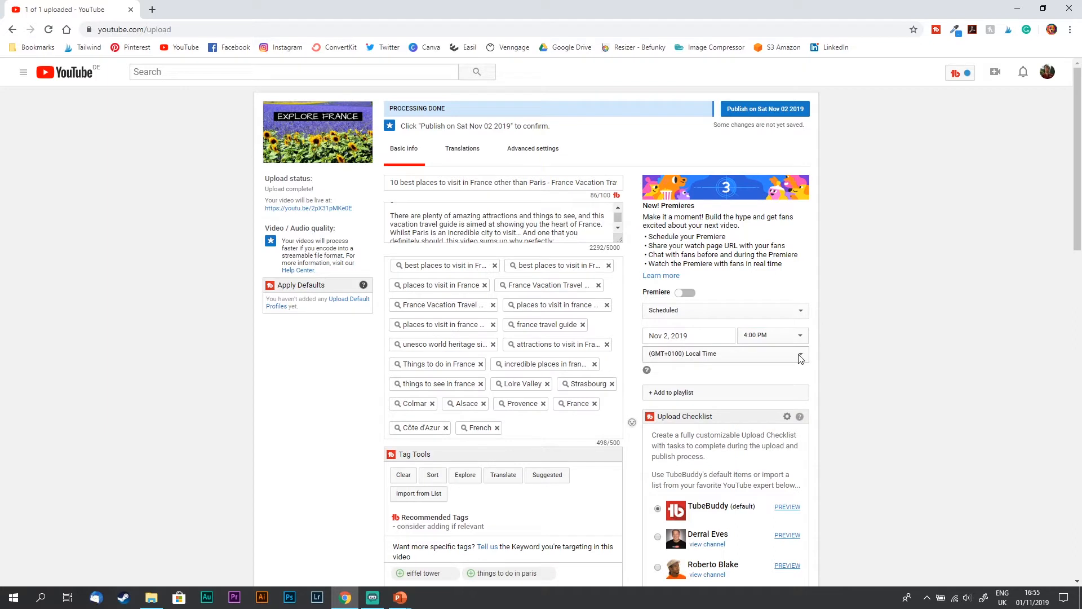
pyautogui.click(801, 355)
pyautogui.moveTo(806, 374); pyautogui.dragTo(805, 406)
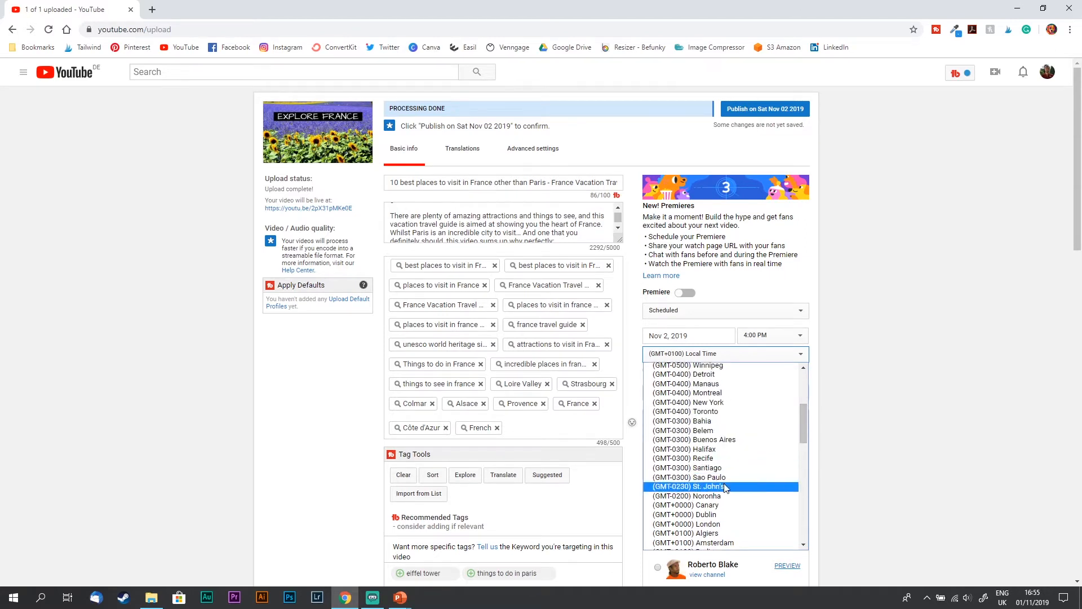
pyautogui.moveTo(799, 423)
pyautogui.mouseDown()
pyautogui.moveTo(810, 388)
pyautogui.moveTo(797, 395)
pyautogui.moveTo(799, 444)
pyautogui.mouseUp()
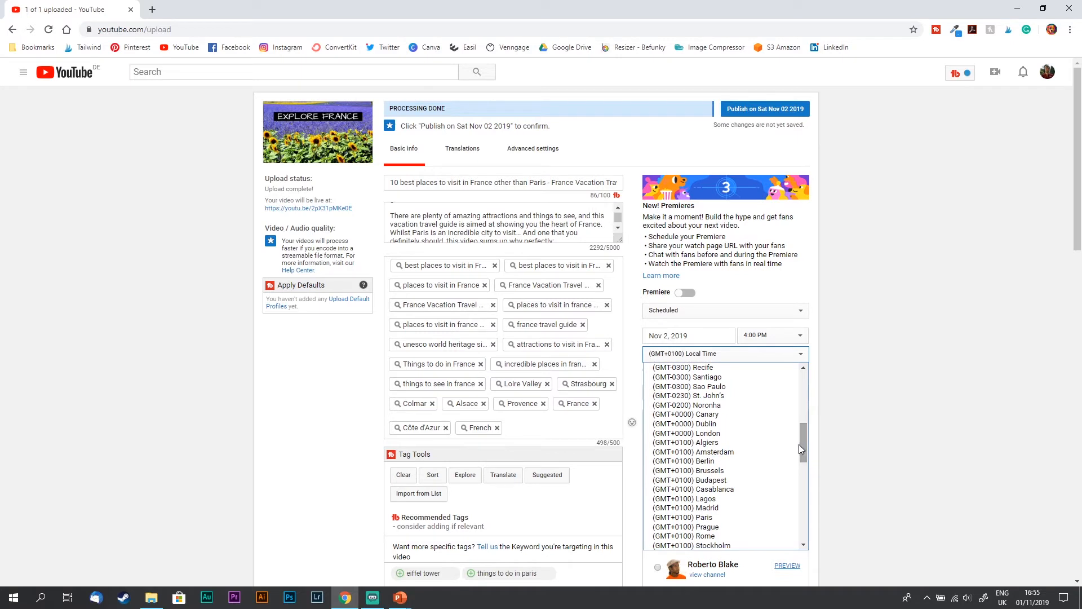
pyautogui.click(703, 464)
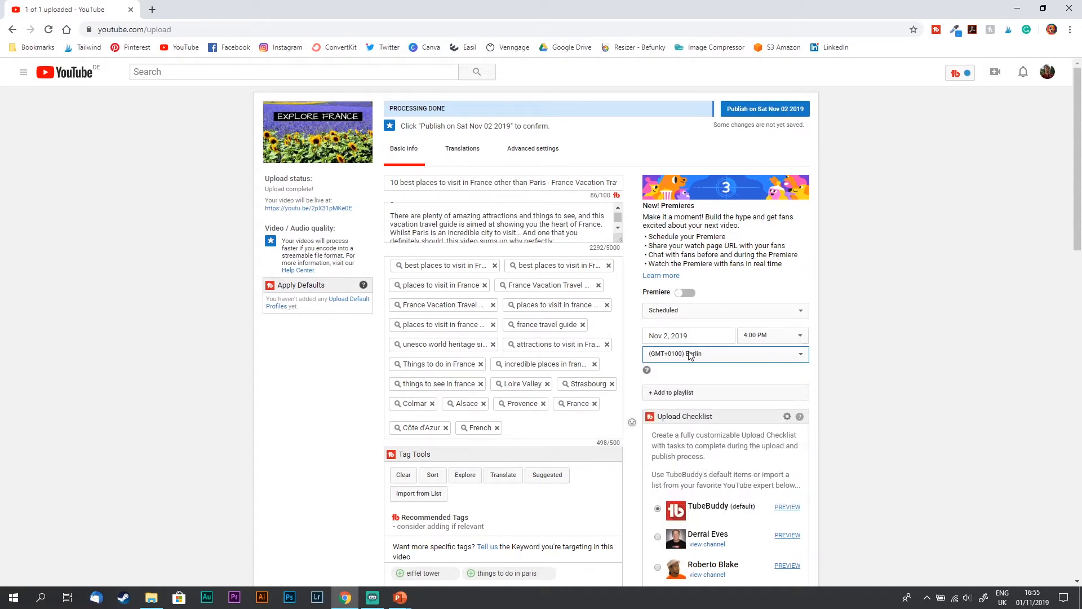
# Step: Set the scheduled publish time to 2:00 PM and select Nov 2, 2019 as the date
pyautogui.click(752, 341)
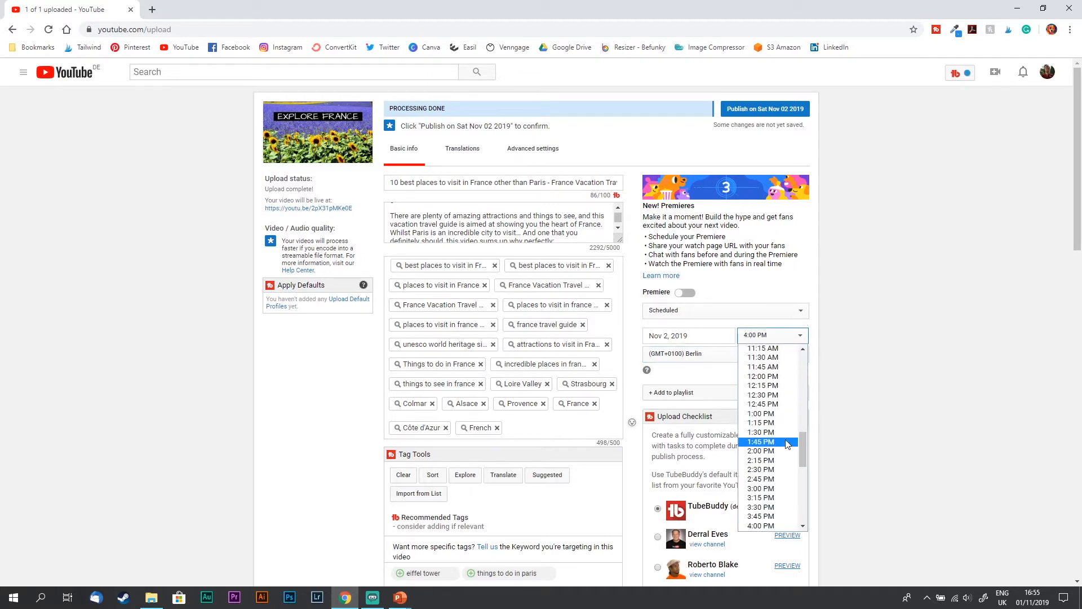
pyautogui.moveTo(802, 458); pyautogui.dragTo(806, 473)
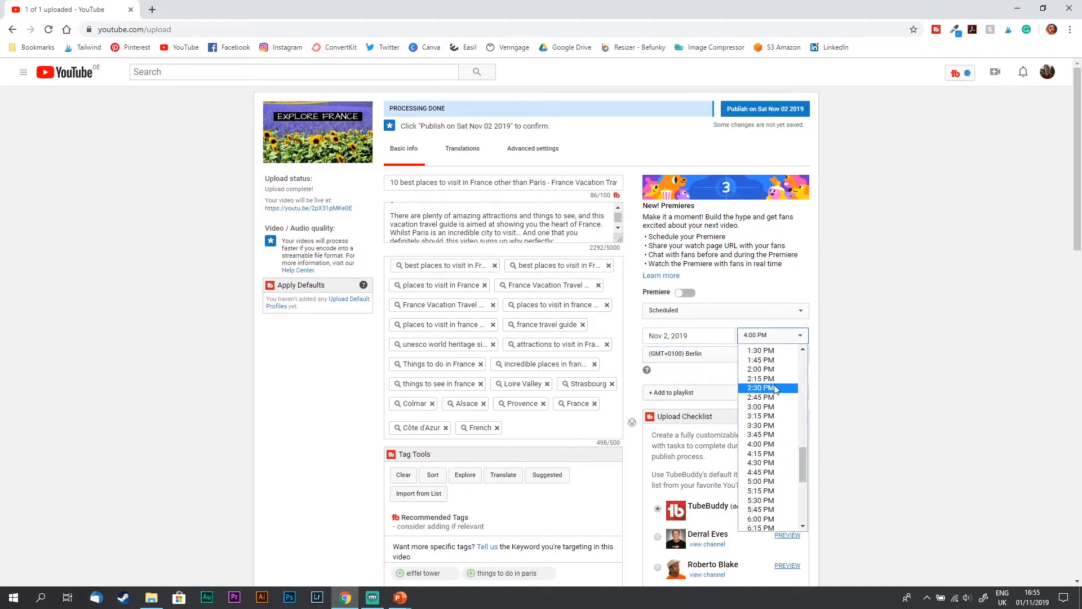
pyautogui.click(760, 370)
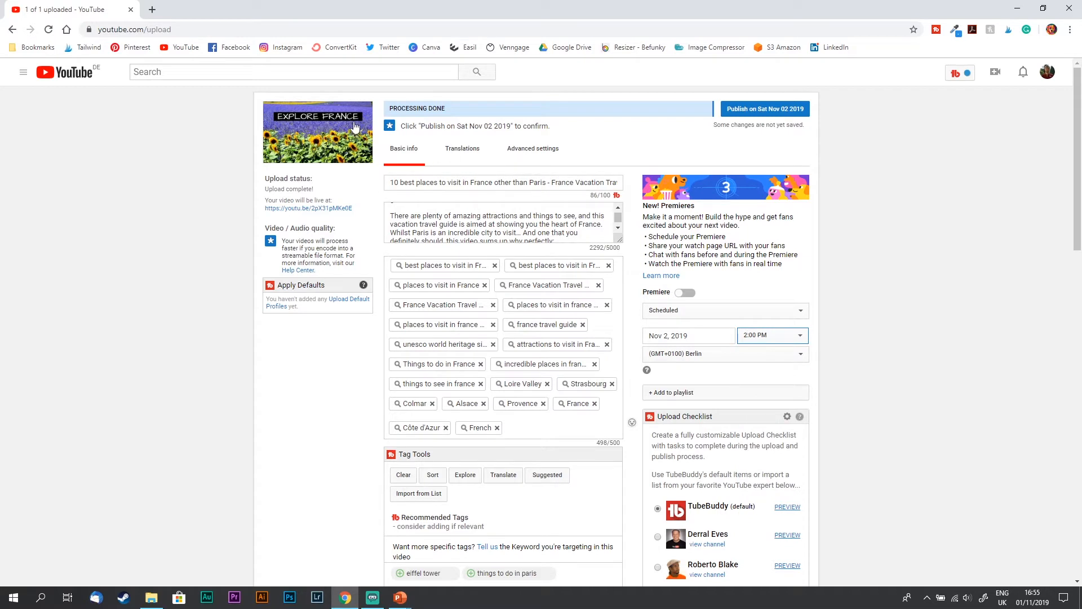
pyautogui.click(814, 341)
pyautogui.click(710, 337)
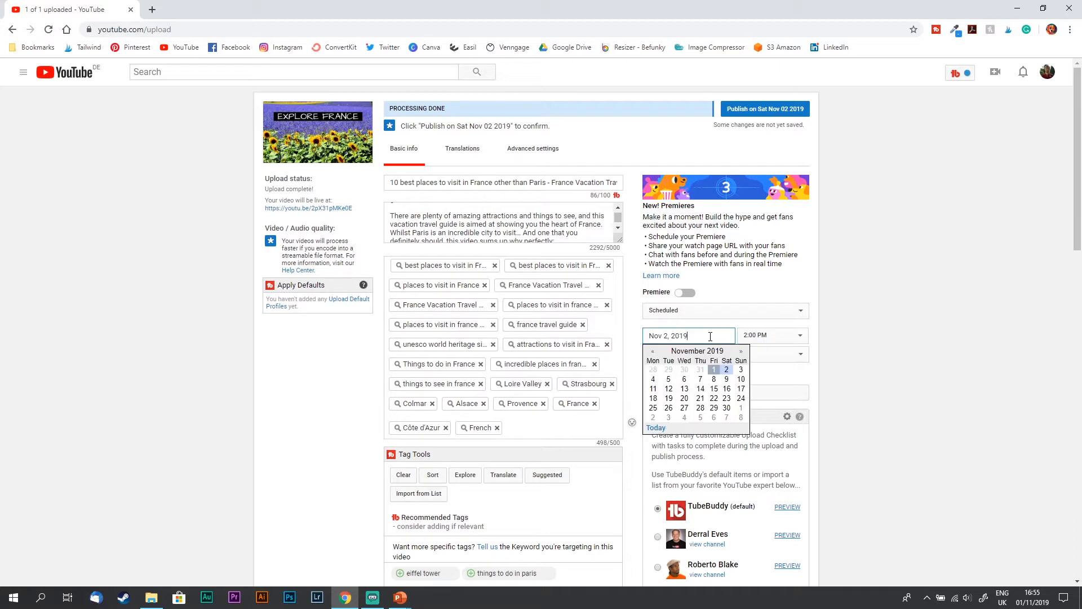
pyautogui.click(727, 370)
# Step: Change the publishing schedule to Nov 1, 2019 at 6:00 PM
pyautogui.click(708, 337)
pyautogui.click(713, 370)
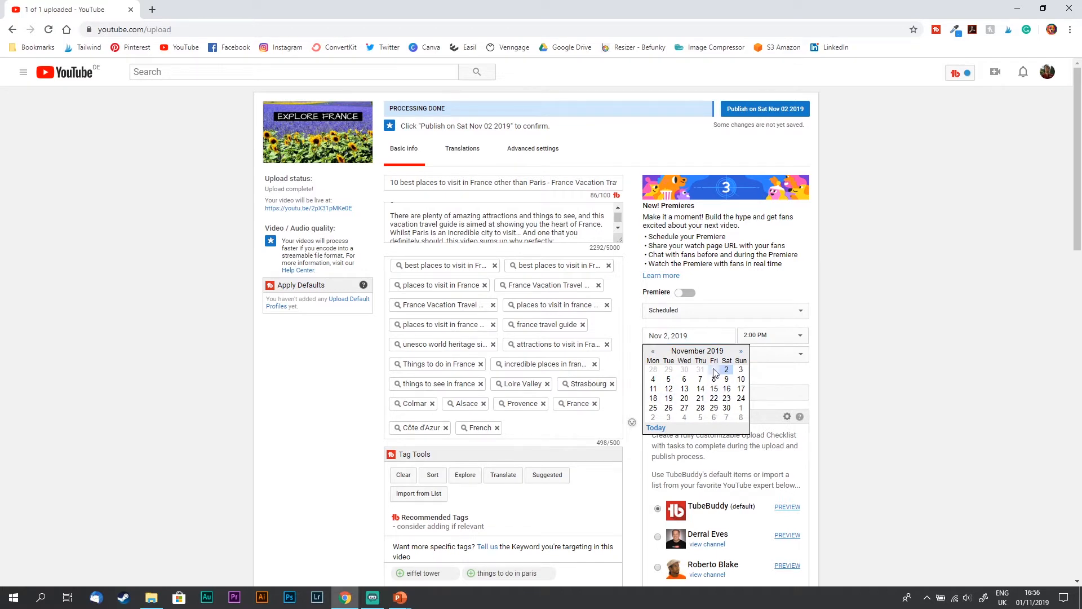
pyautogui.click(714, 338)
pyautogui.click(754, 336)
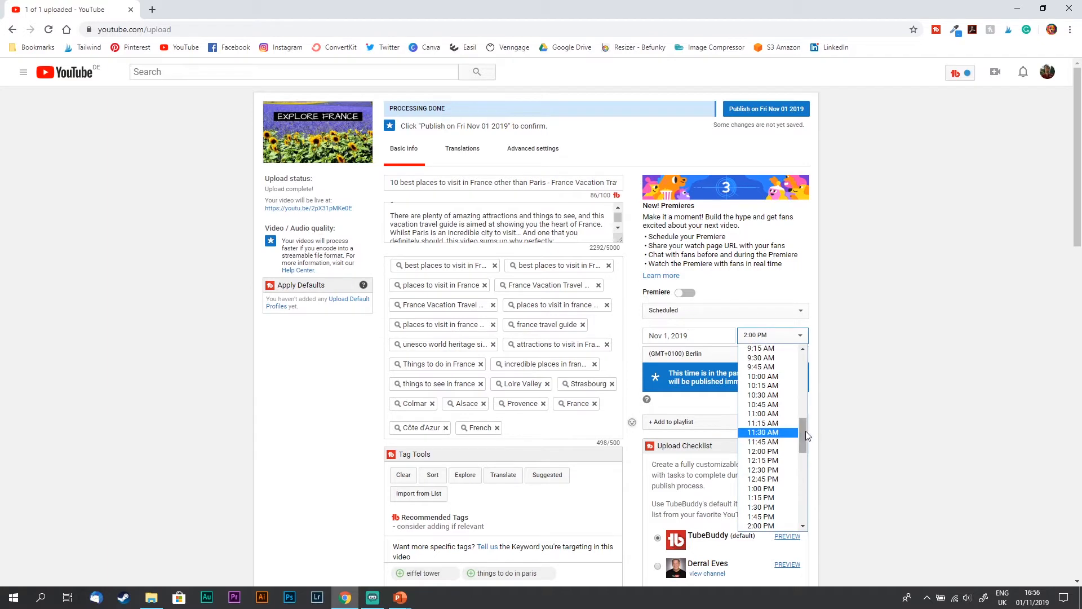
pyautogui.moveTo(806, 430); pyautogui.dragTo(800, 485)
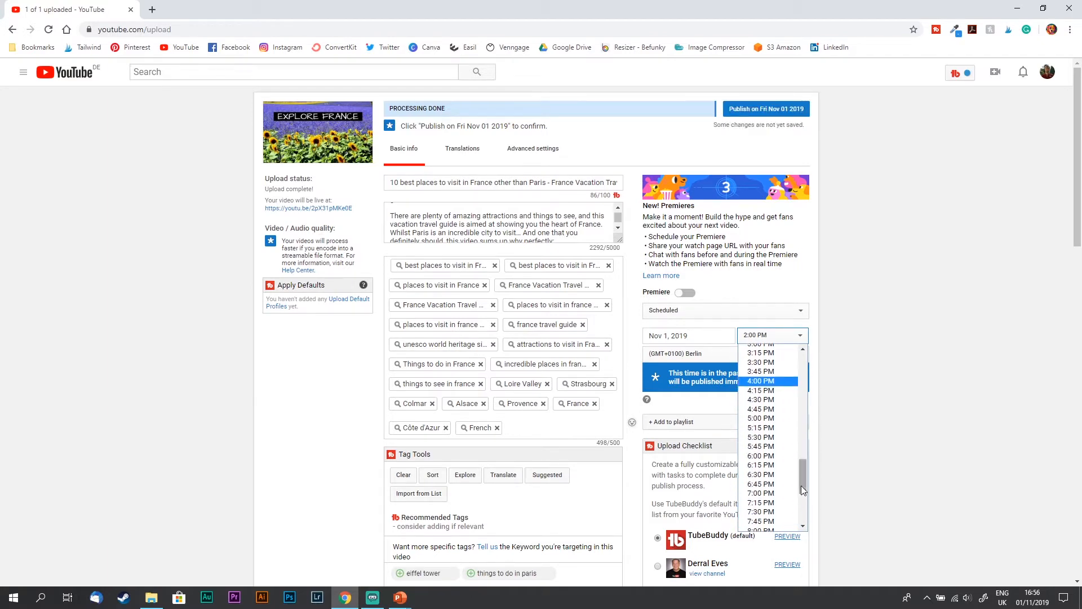
pyautogui.click(759, 456)
# Step: Change the publishing schedule to Nov 2, 2019 at 2:00 PM
pyautogui.click(712, 337)
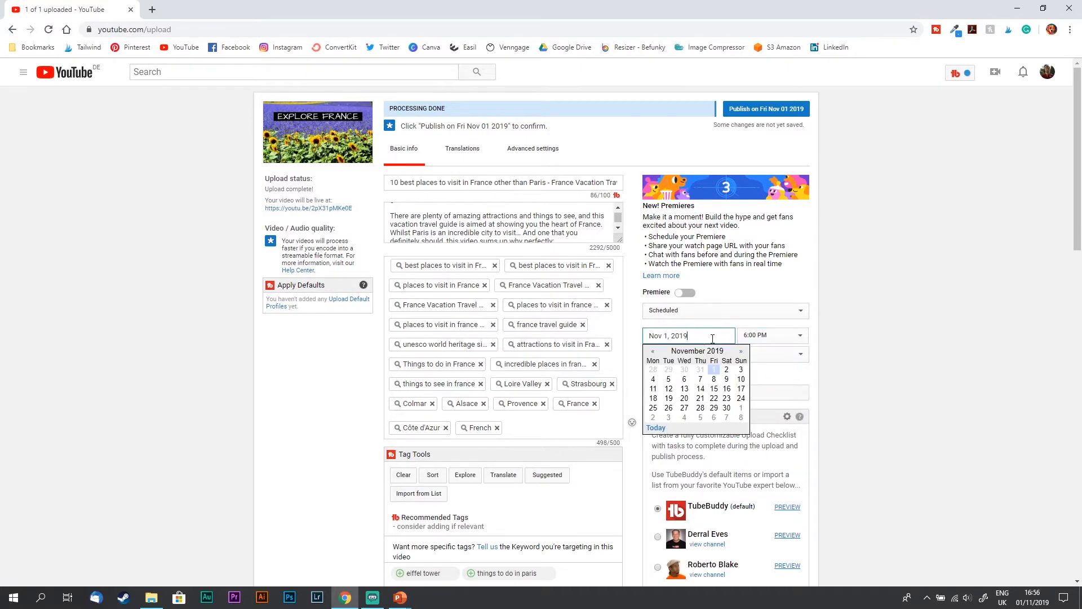
pyautogui.click(726, 369)
pyautogui.click(752, 337)
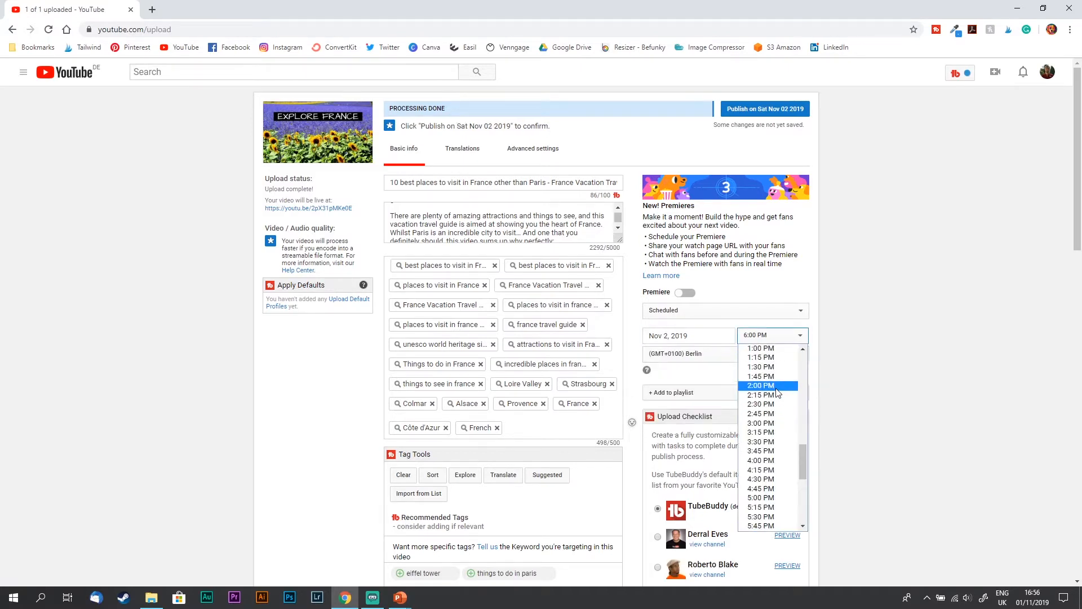
pyautogui.click(776, 388)
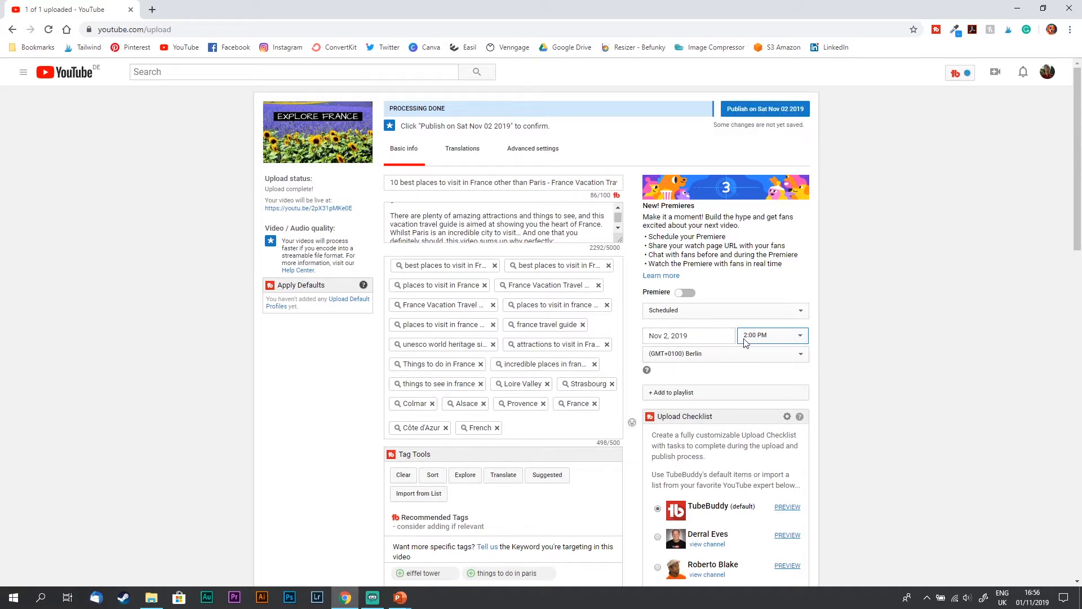
# Step: Set the publishing schedule's time zone to (GMT+1100) Sydney
pyautogui.click(697, 358)
pyautogui.moveTo(805, 426); pyautogui.dragTo(805, 523)
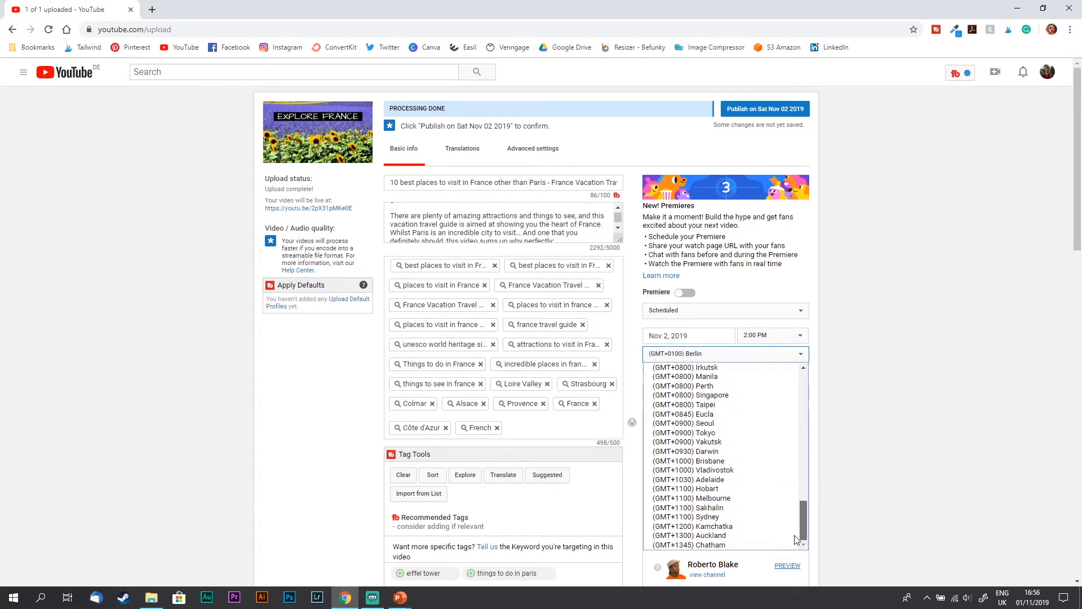
pyautogui.click(708, 517)
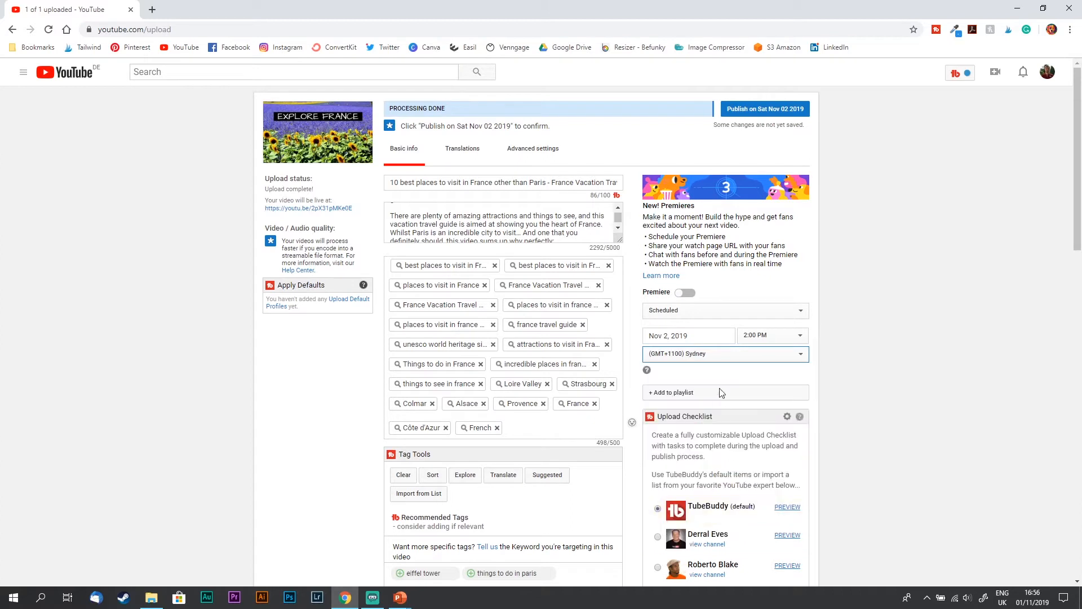
pyautogui.click(764, 336)
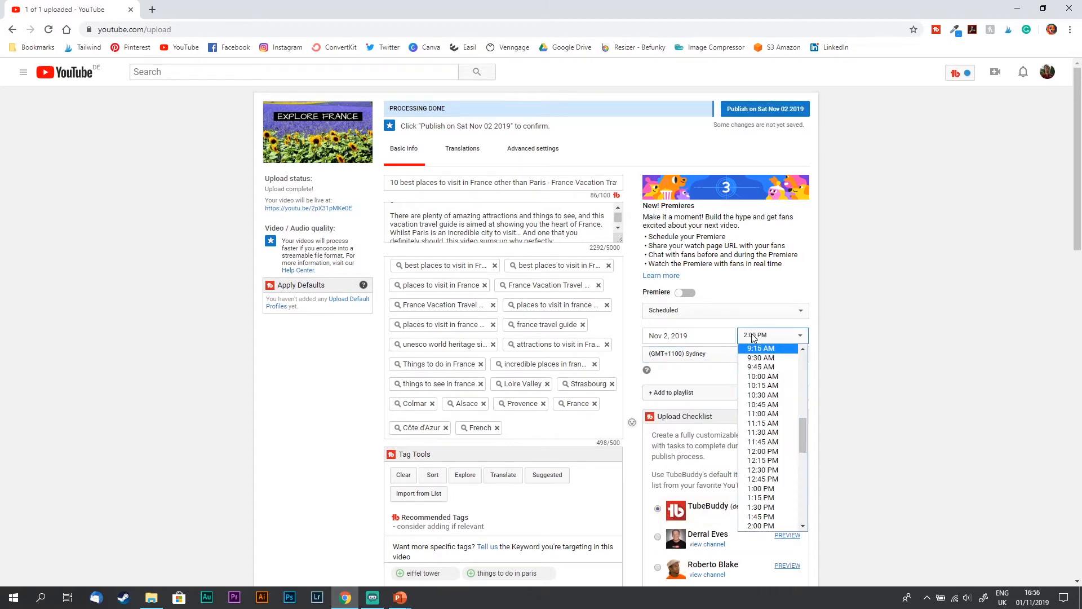
pyautogui.click(719, 369)
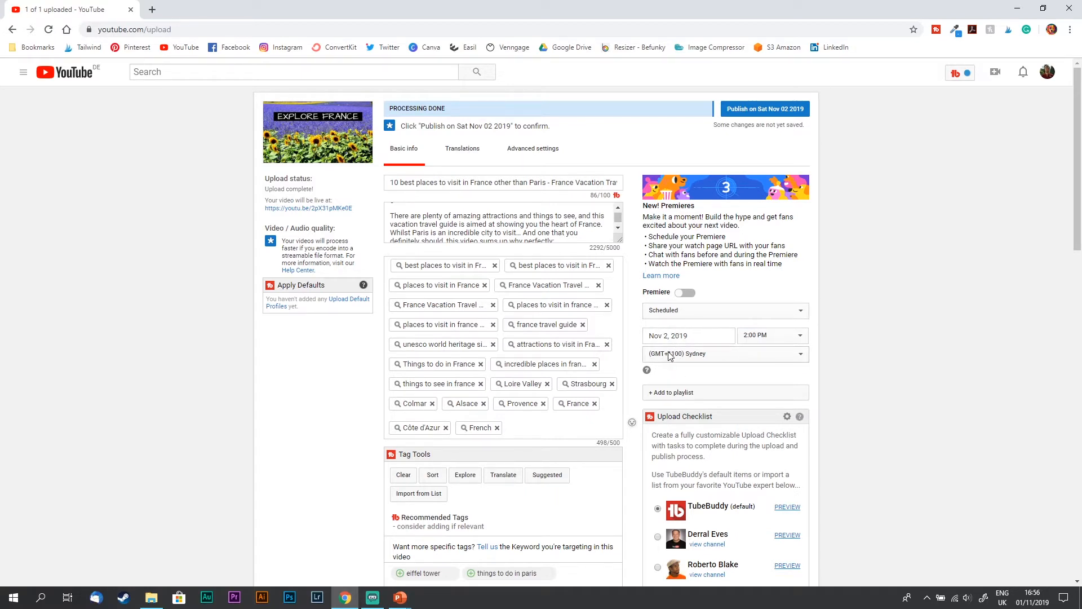
pyautogui.click(685, 311)
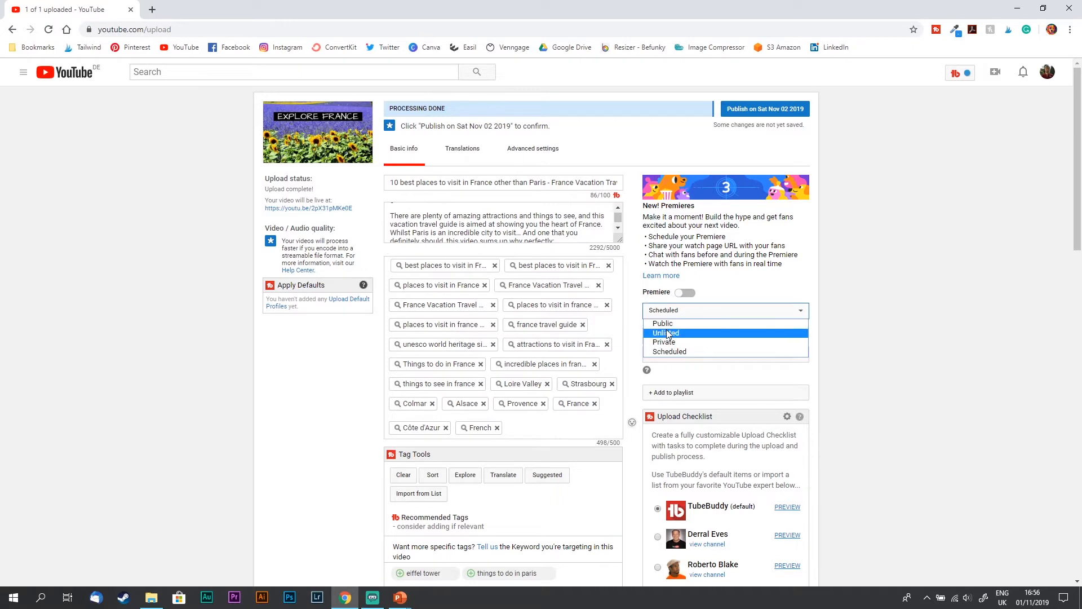
pyautogui.click(674, 313)
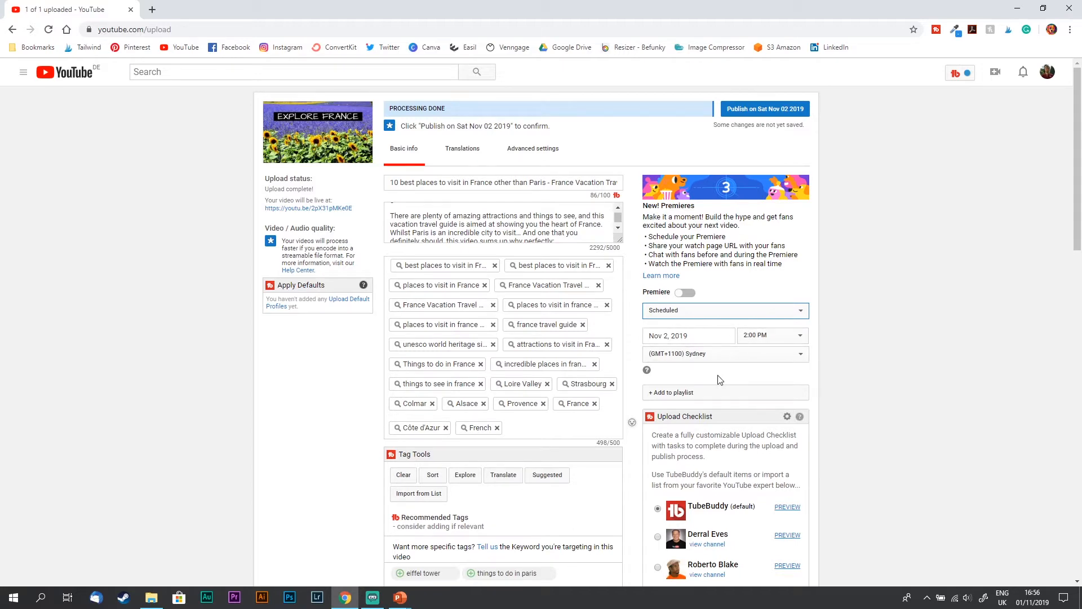
# Step: Switch to the running PowerPoint slide show and review the Settings – Uploading slide
pyautogui.press('super+Tab')
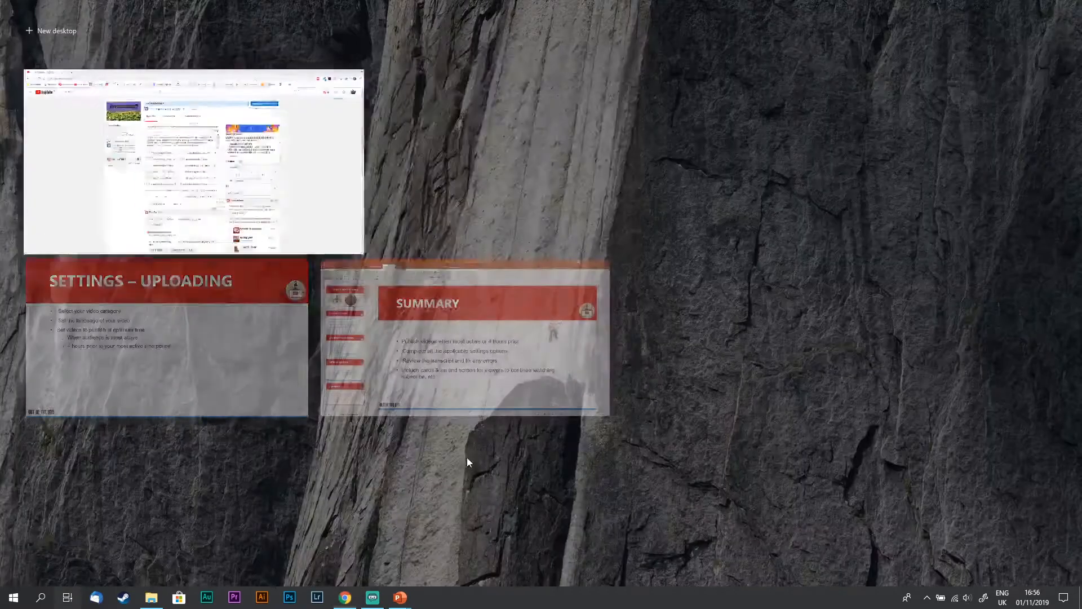
pyautogui.click(440, 372)
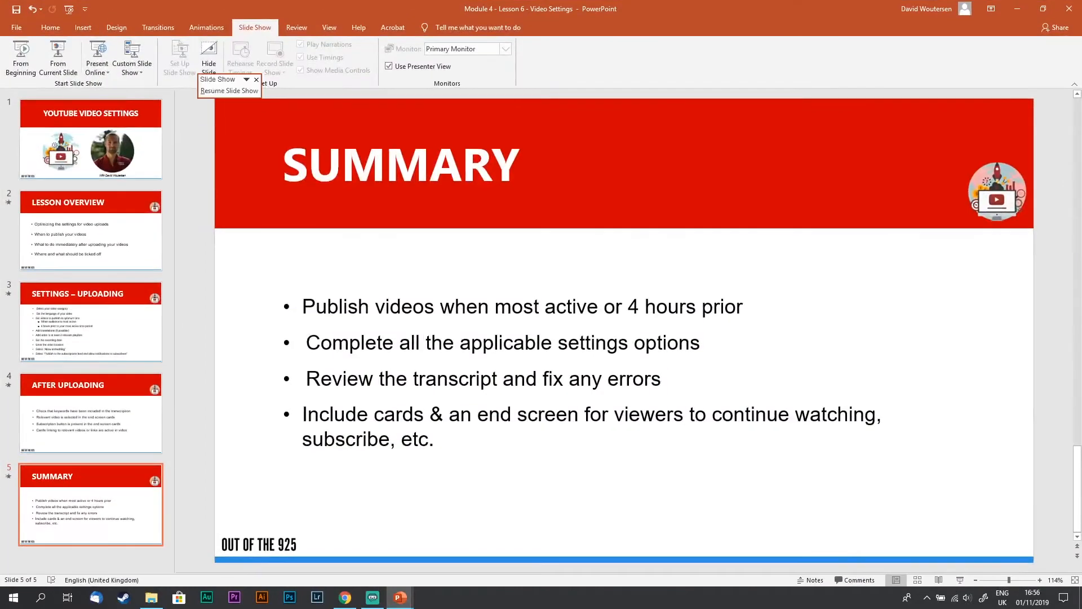
pyautogui.press('super+Tab')
pyautogui.click(409, 354)
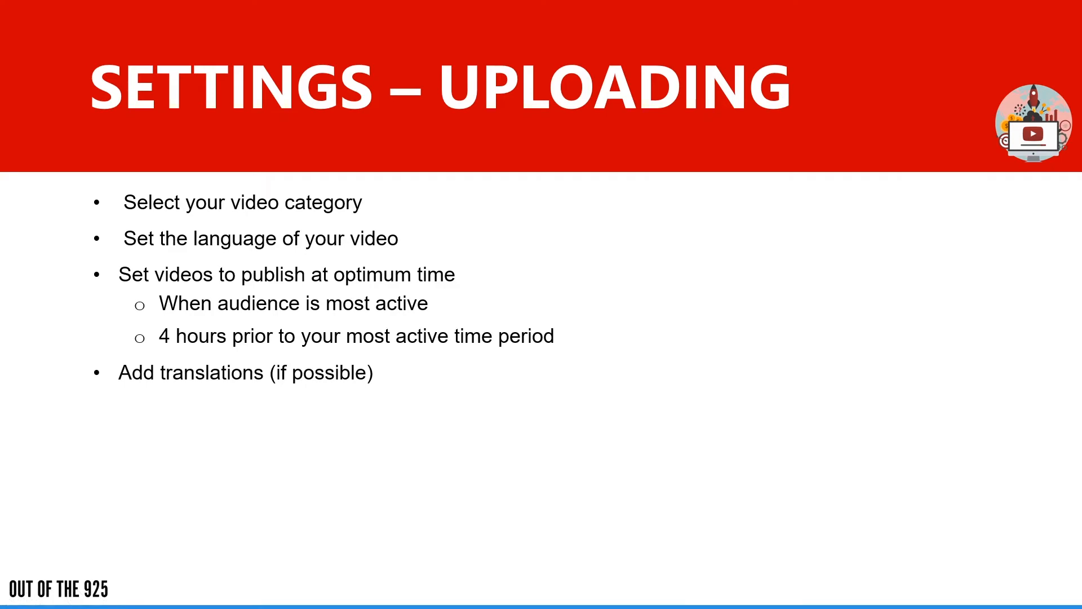
# Step: Switch to the YouTube upload page in Chrome and open the video's translation settings
pyautogui.press('super+Tab')
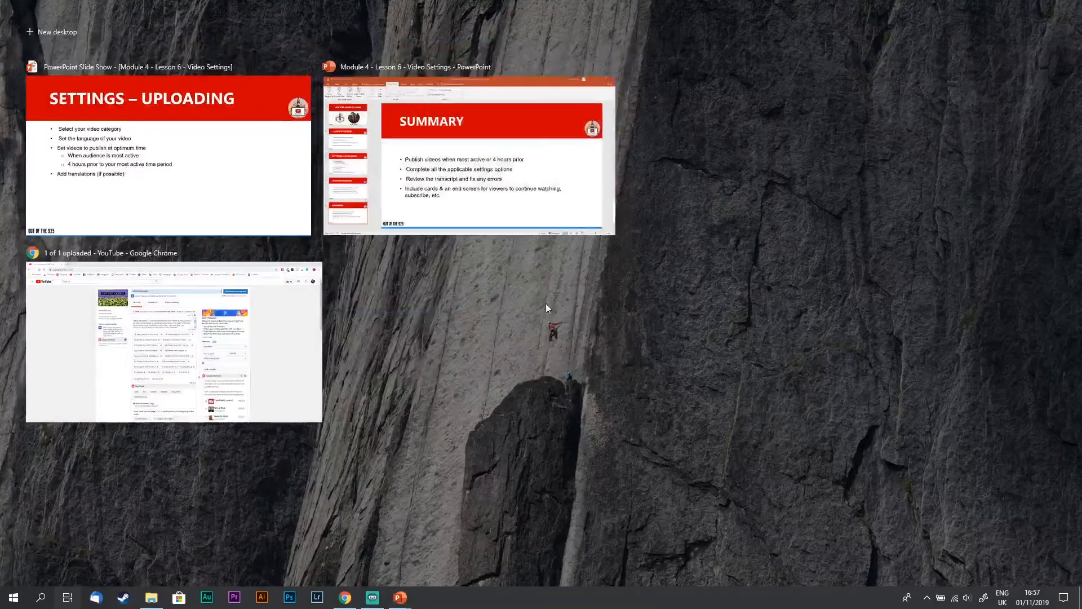
pyautogui.click(300, 341)
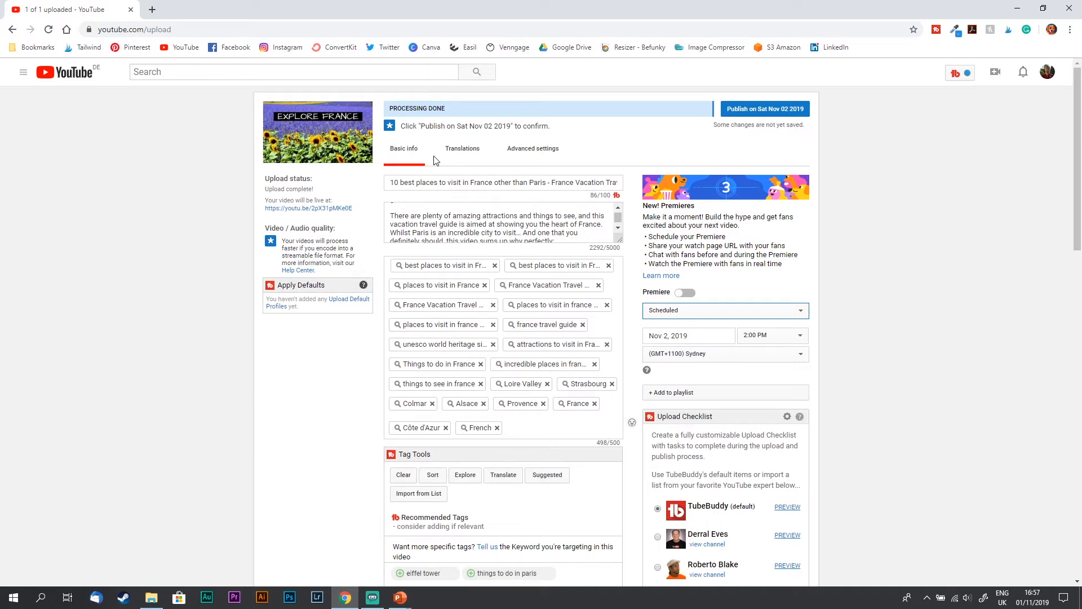
pyautogui.click(462, 153)
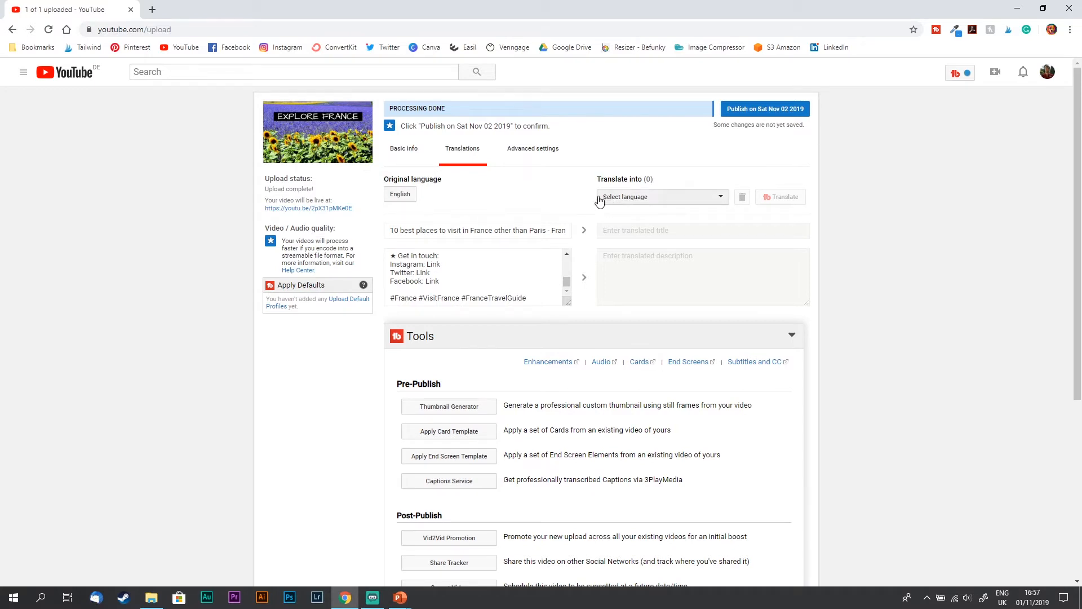
# Step: Add French as a translation language and go to the translated title and description fields
pyautogui.click(618, 204)
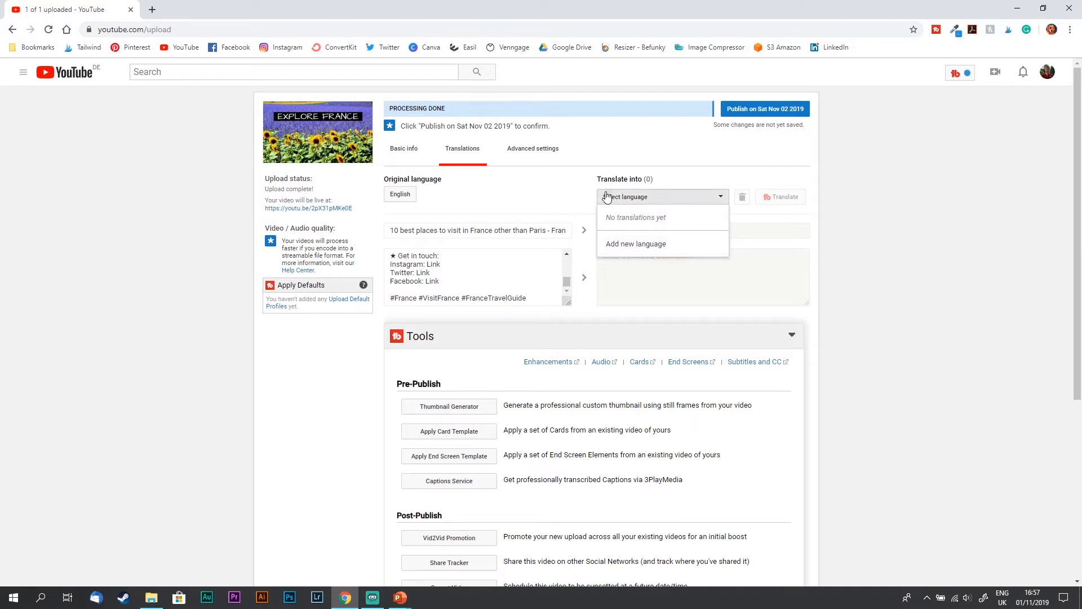
pyautogui.click(639, 249)
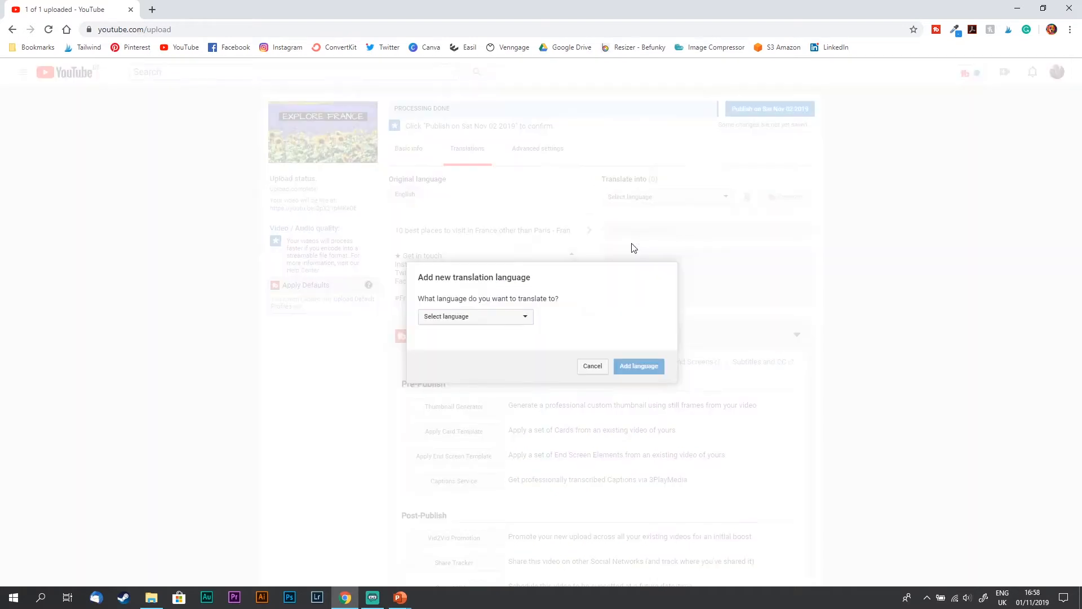
pyautogui.click(503, 319)
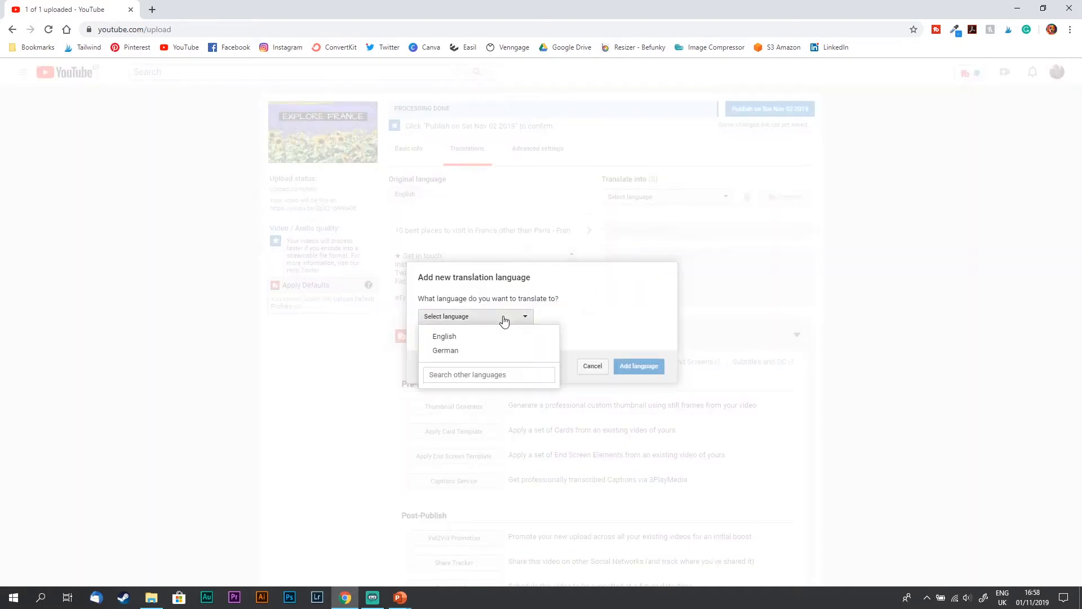
pyautogui.click(459, 377)
pyautogui.write('frencg')
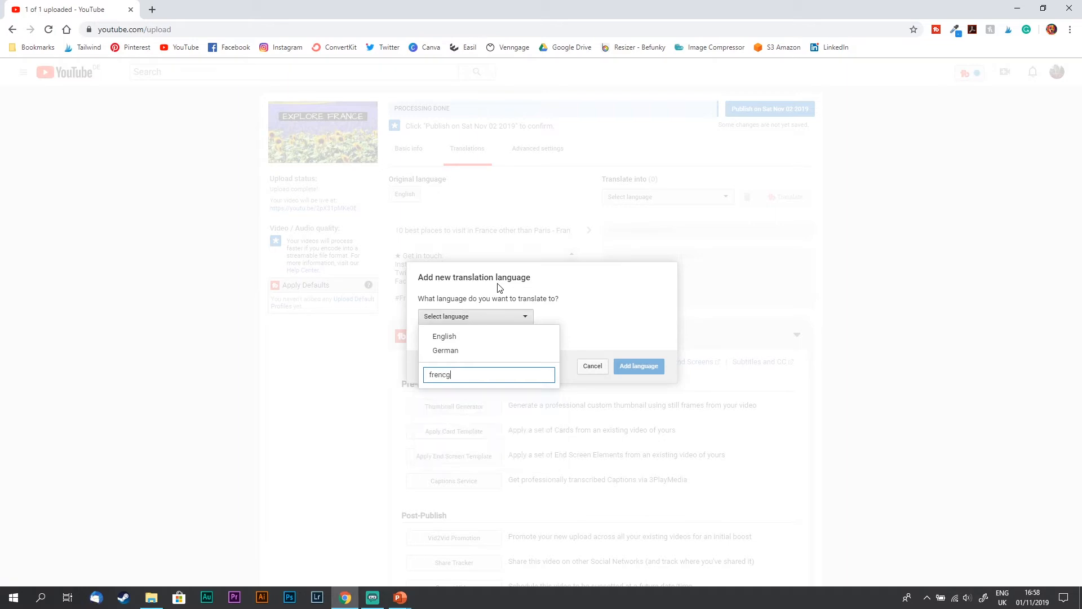
pyautogui.press('BackSpace')
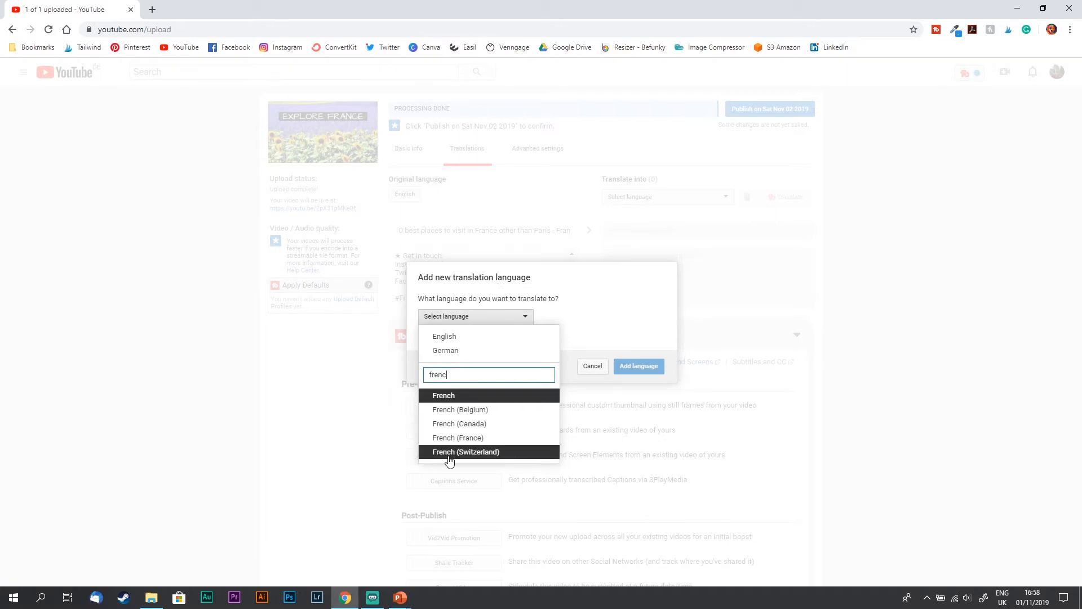
pyautogui.click(449, 398)
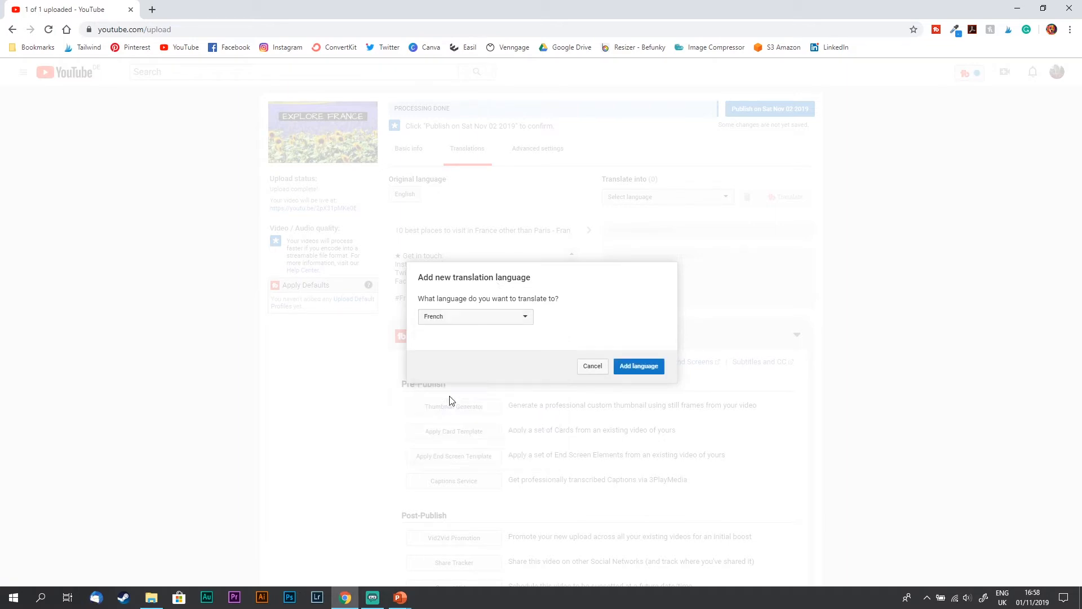
pyautogui.click(639, 366)
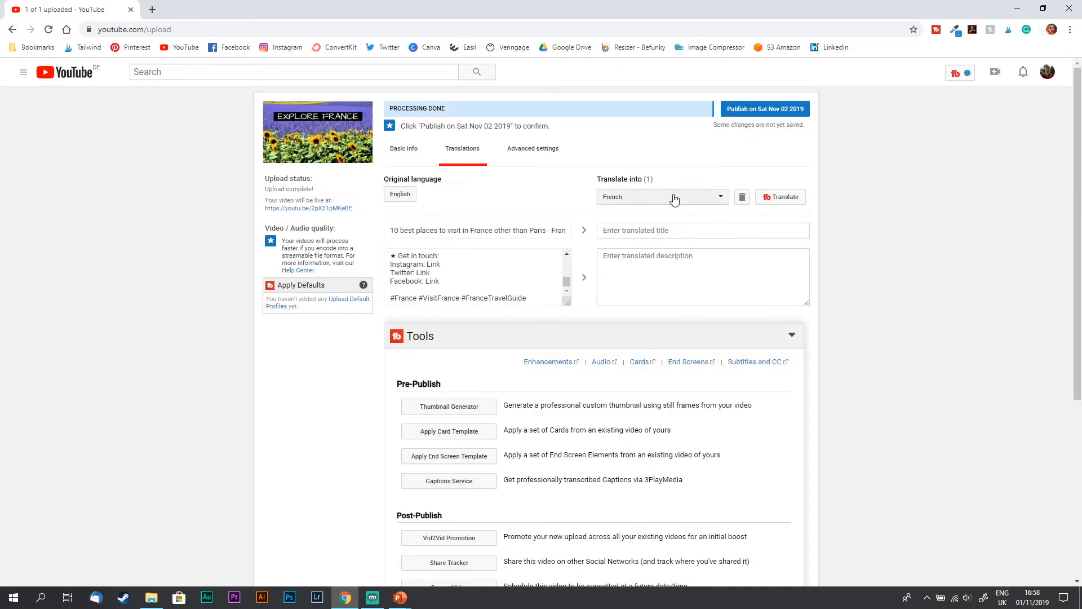
pyautogui.click(661, 230)
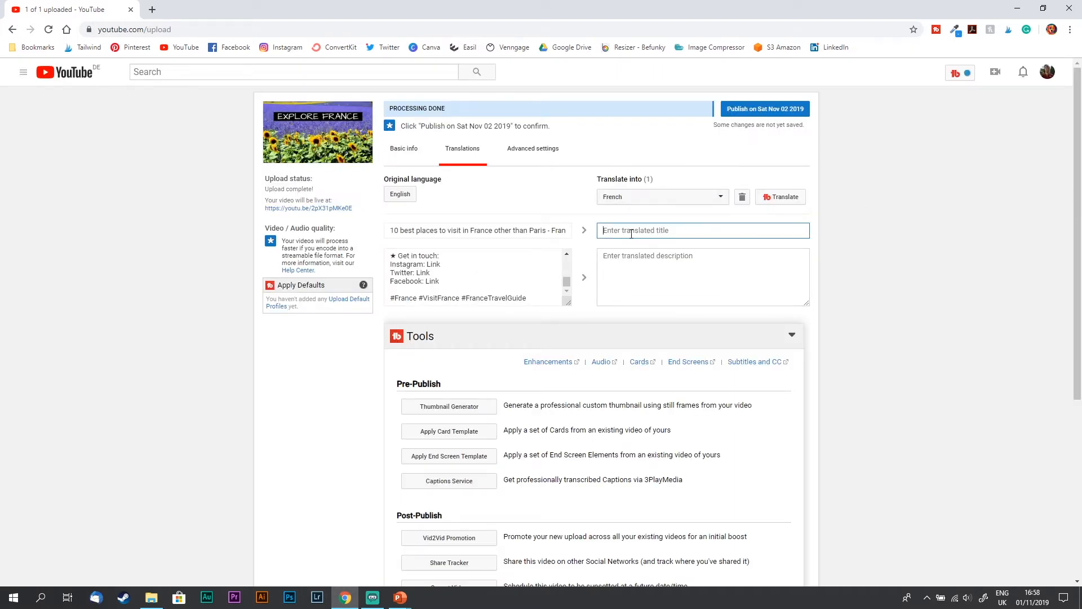
pyautogui.click(618, 272)
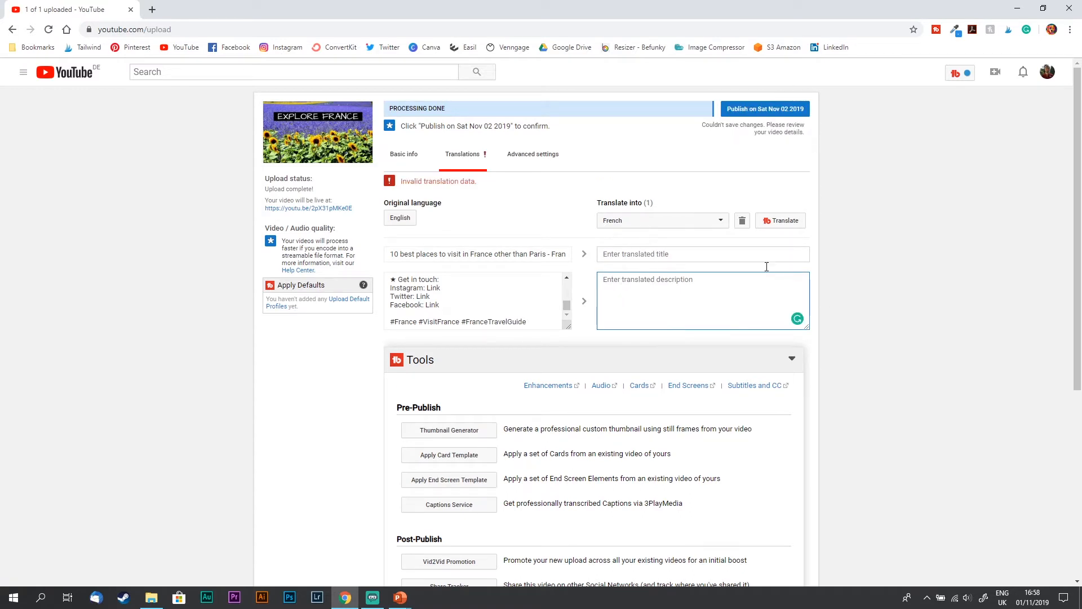
# Step: Add German as a second translation language and check the list of added languages
pyautogui.click(671, 223)
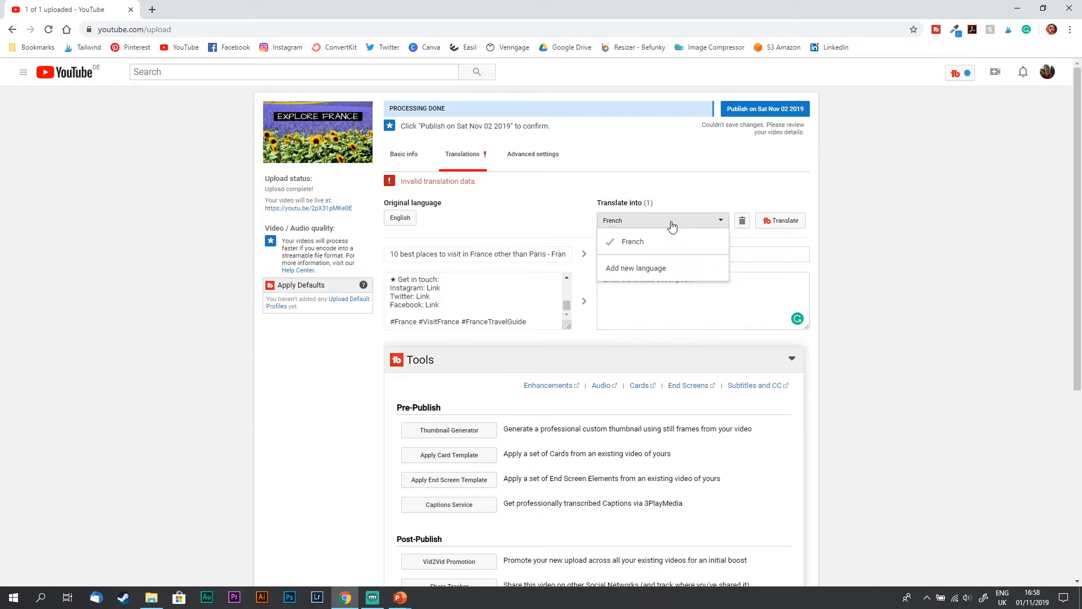
pyautogui.click(645, 270)
pyautogui.click(514, 316)
pyautogui.click(482, 350)
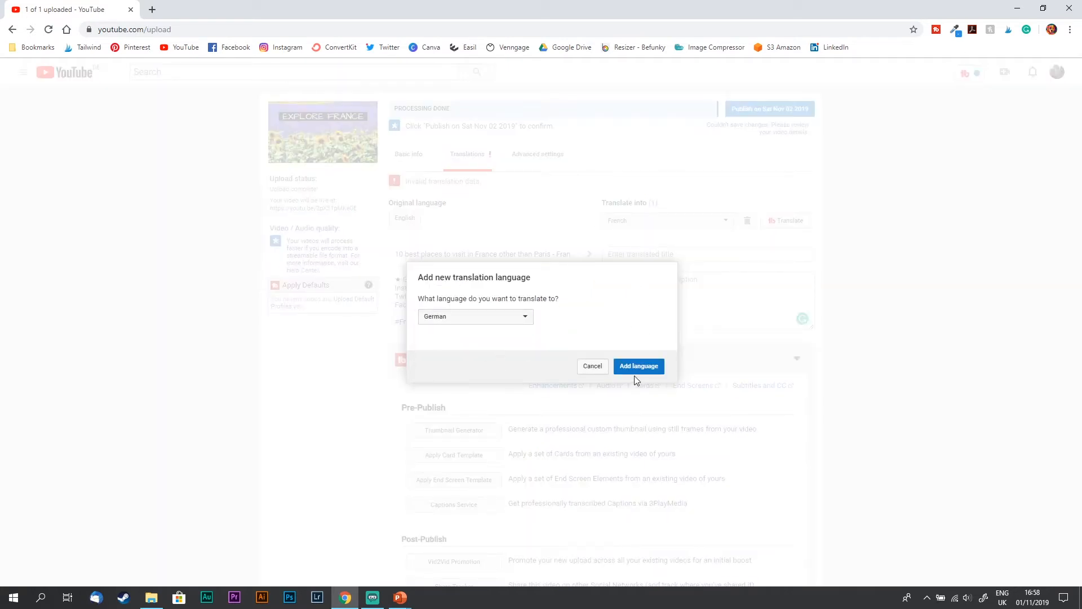
pyautogui.click(636, 368)
pyautogui.click(675, 225)
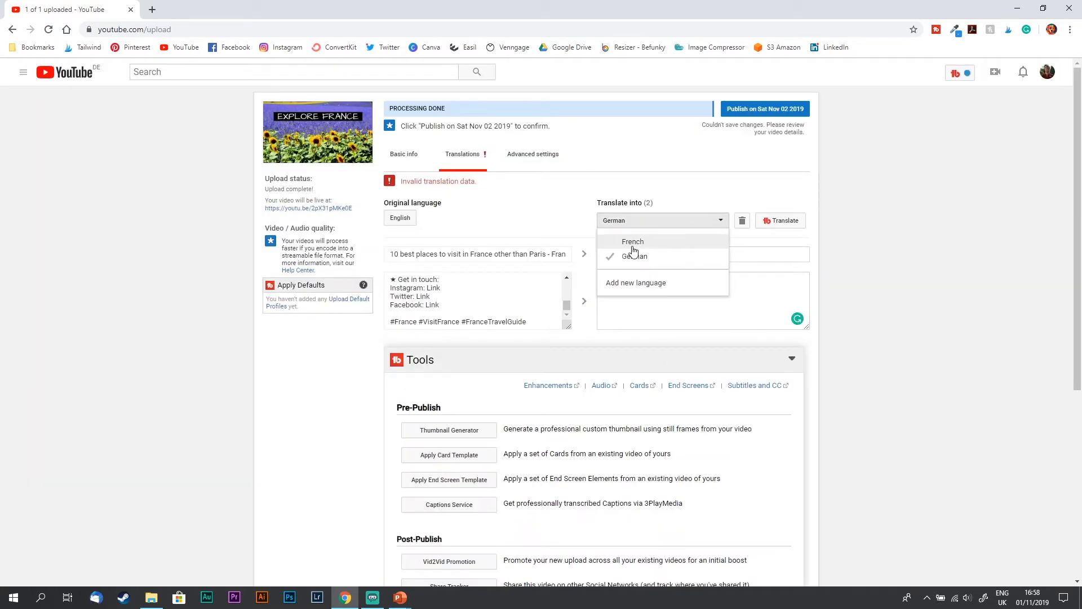
pyautogui.click(672, 195)
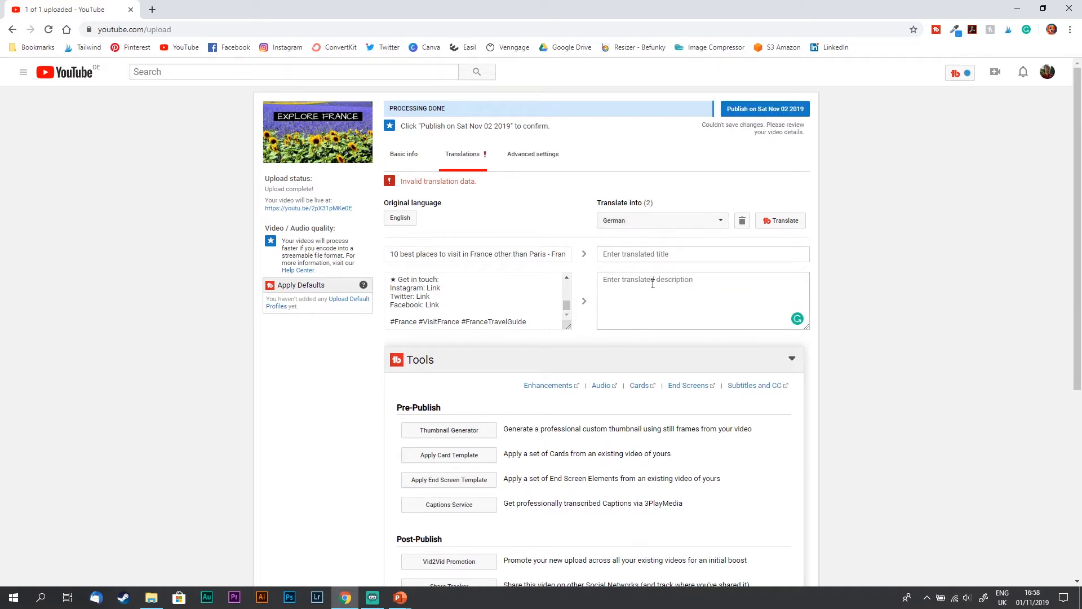
pyautogui.click(631, 224)
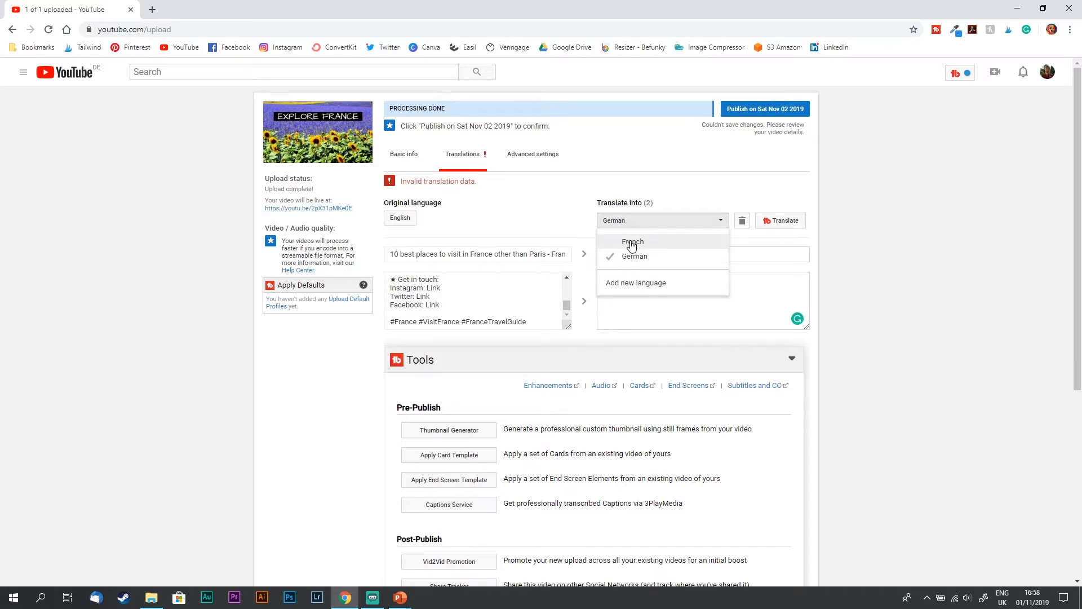
pyautogui.click(883, 230)
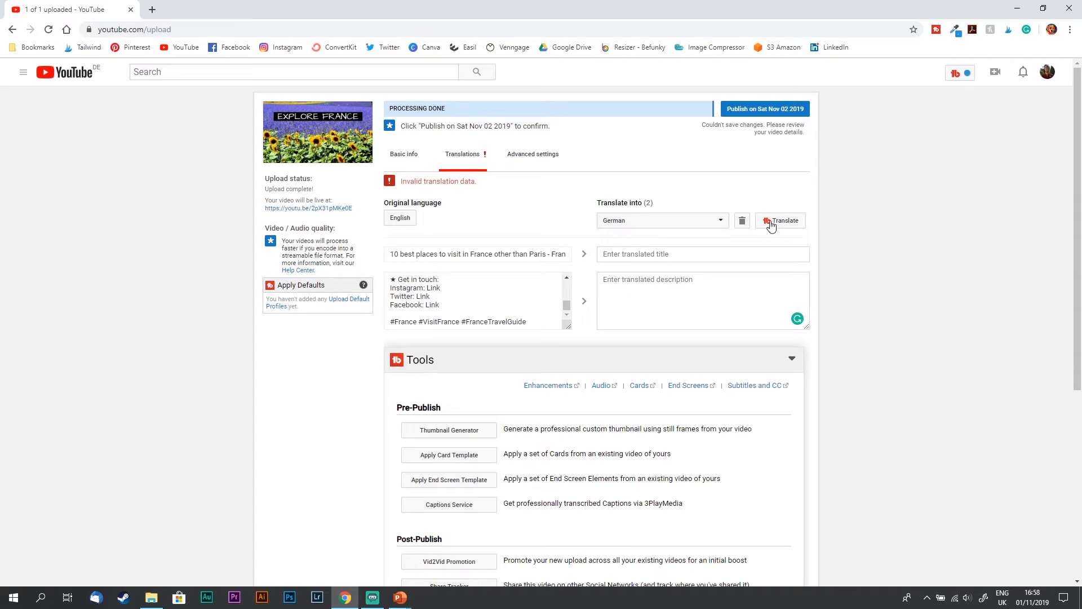
# Step: Try TubeBuddy's automatic translation of the title and description into German, and remove the German translation
pyautogui.click(775, 226)
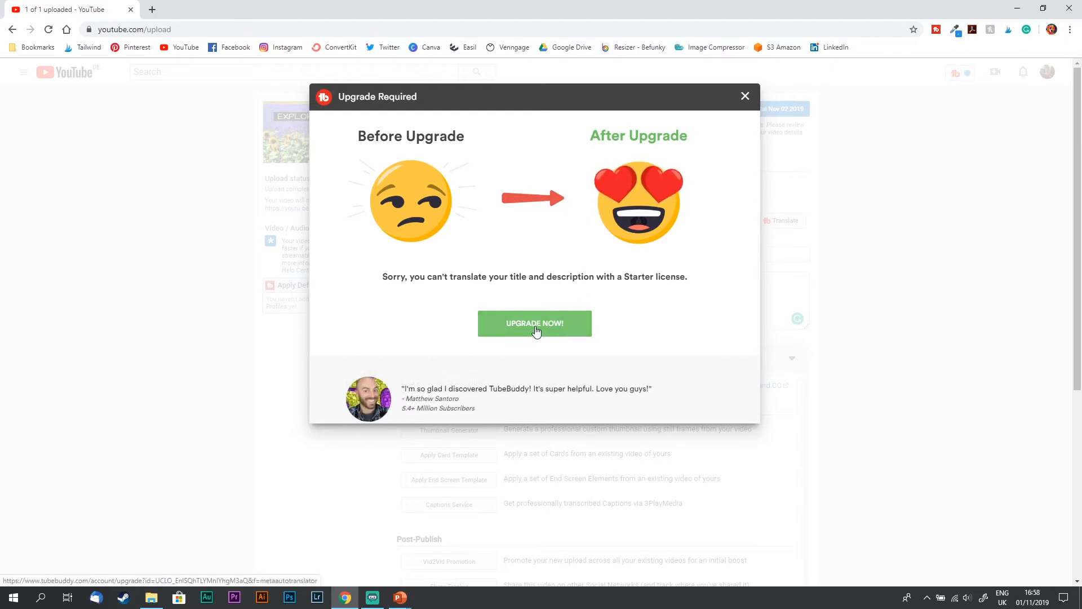
pyautogui.click(742, 100)
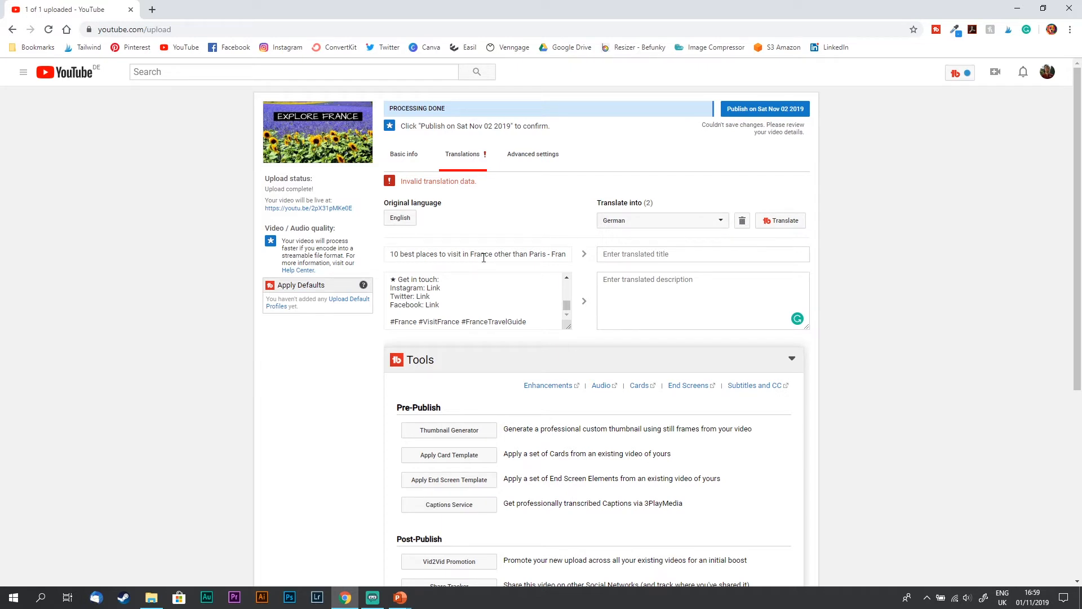
pyautogui.click(744, 220)
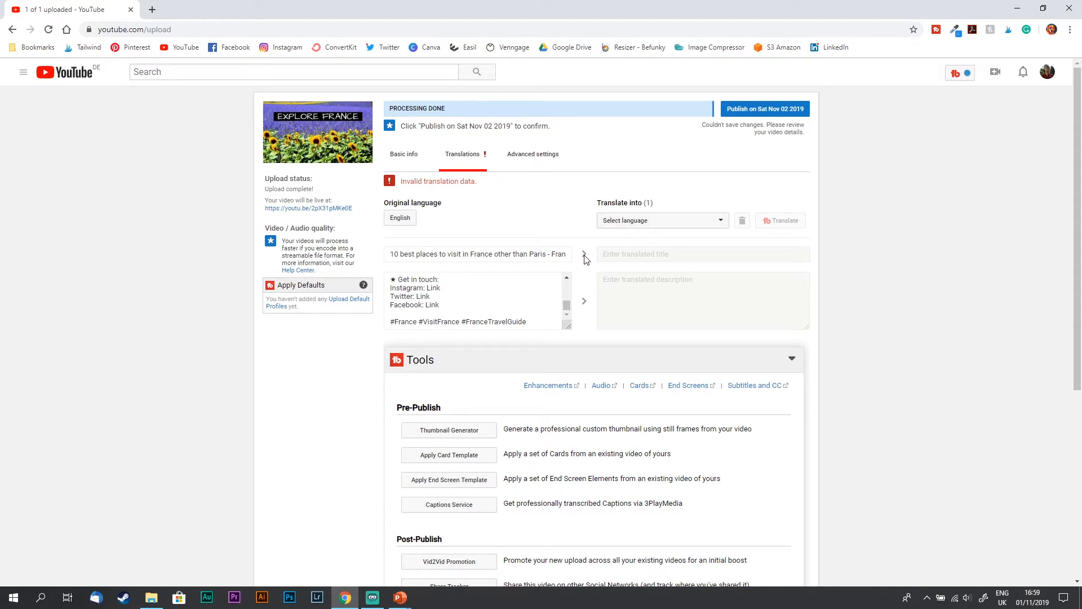
# Step: Return to the video's basic info, and switch to the PowerPoint slide show to reveal the next uploading point
pyautogui.click(407, 161)
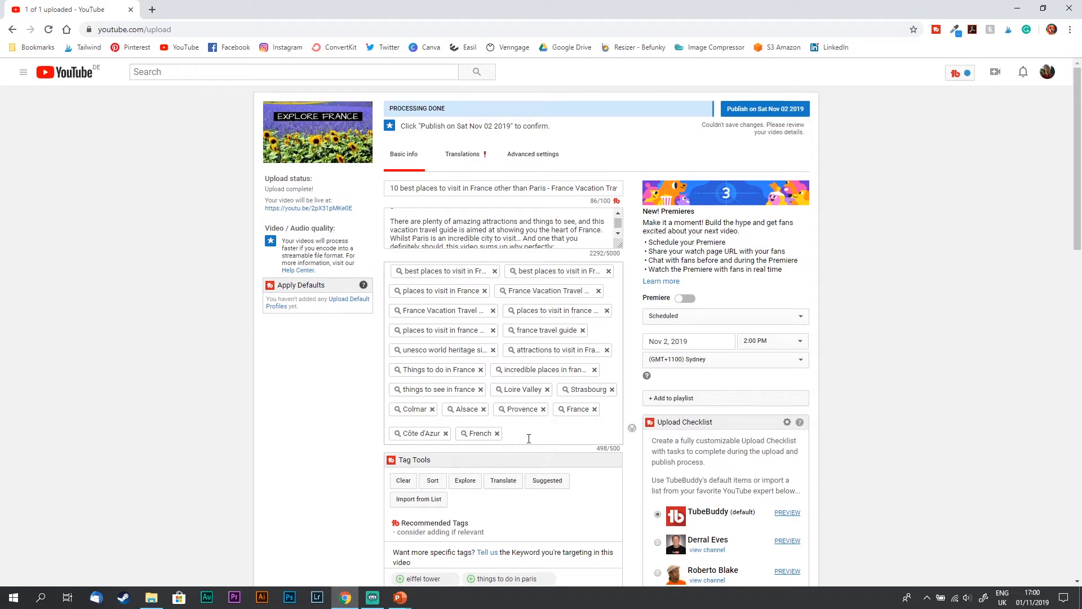
pyautogui.scroll(-2, 535, 434)
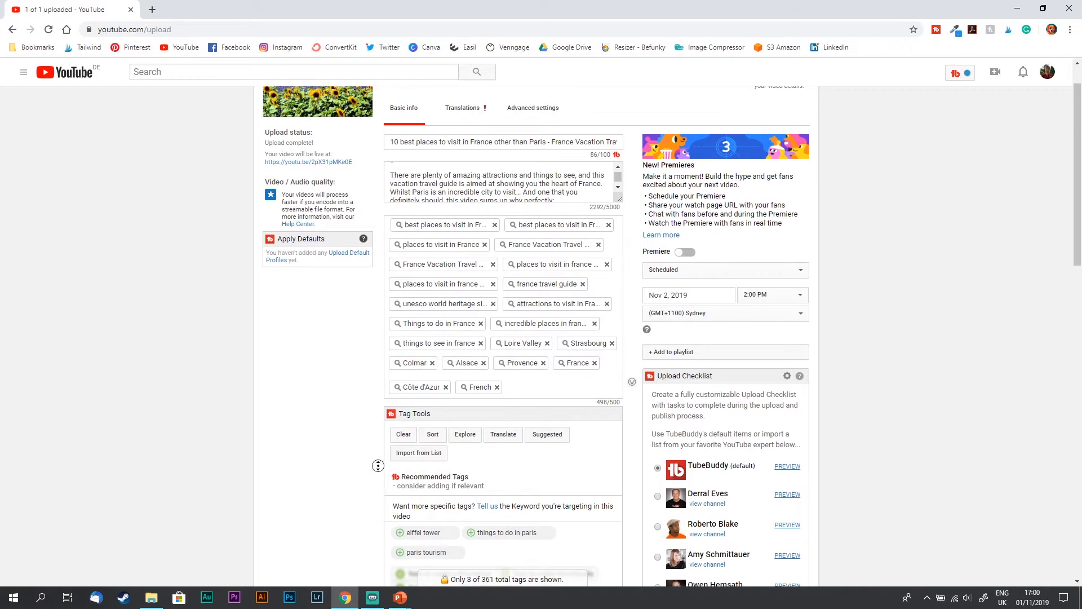
pyautogui.scroll(2, 386, 473)
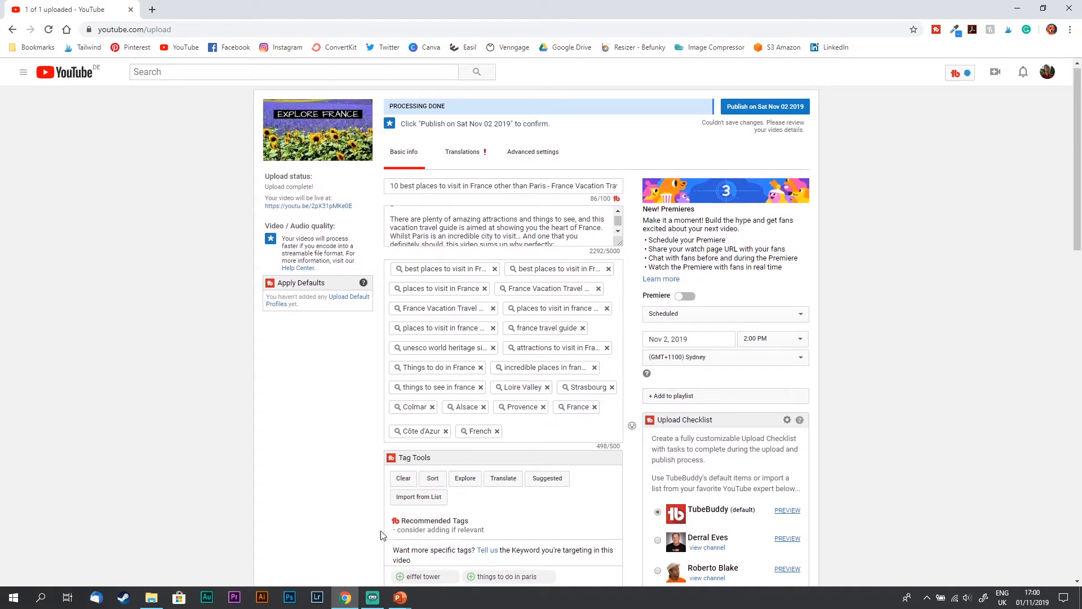
pyautogui.moveTo(400, 598)
pyautogui.click(455, 575)
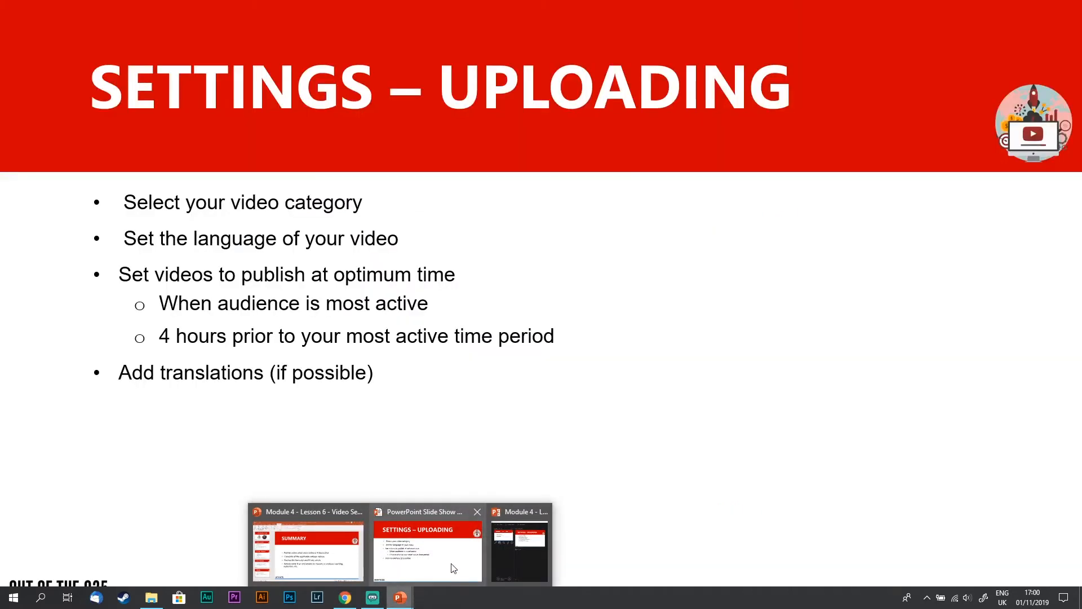
pyautogui.click(436, 494)
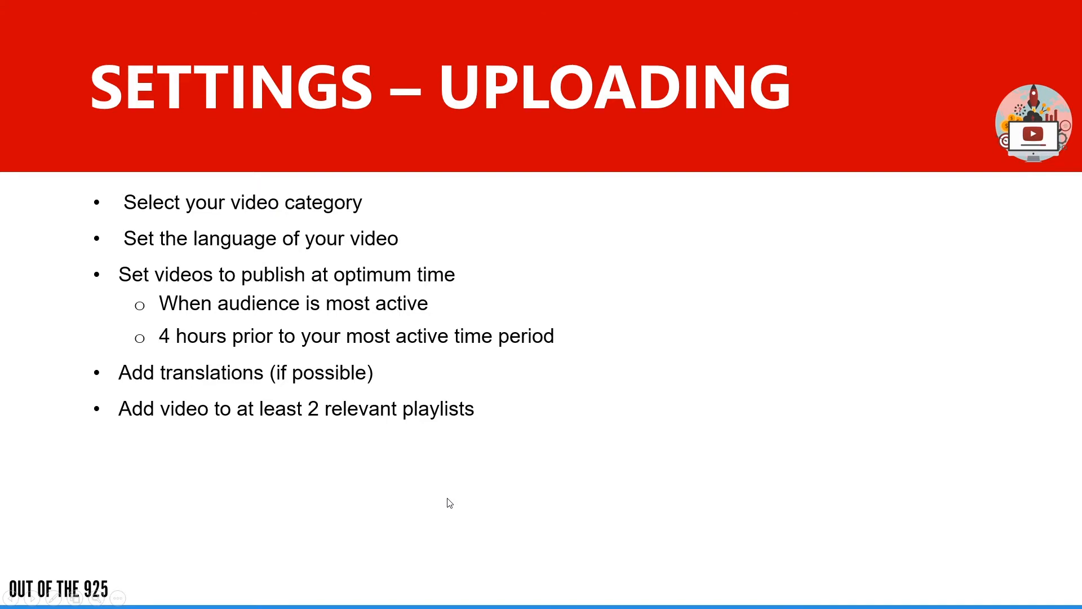
# Step: Switch back to the YouTube upload page and open the playlist choices, ready to name a new public playlist
pyautogui.press('super+Tab')
pyautogui.click(424, 174)
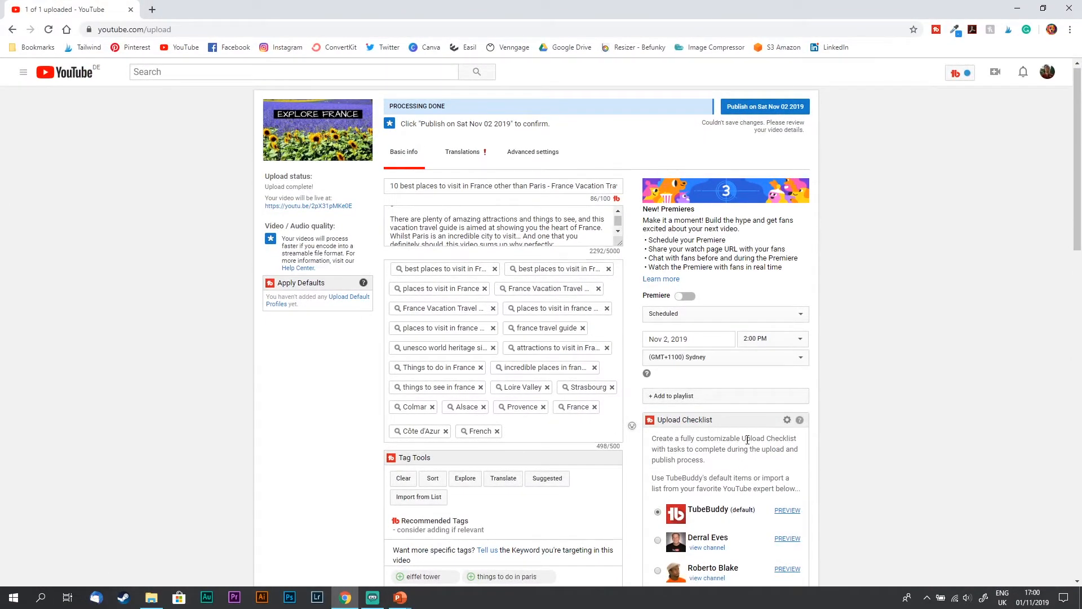
pyautogui.click(659, 396)
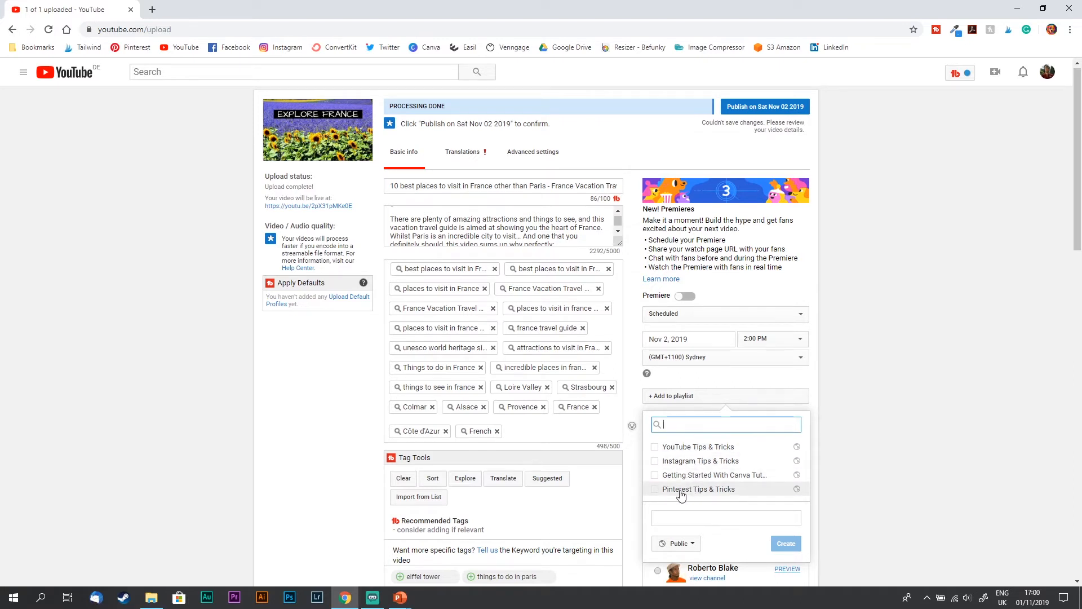
pyautogui.click(664, 522)
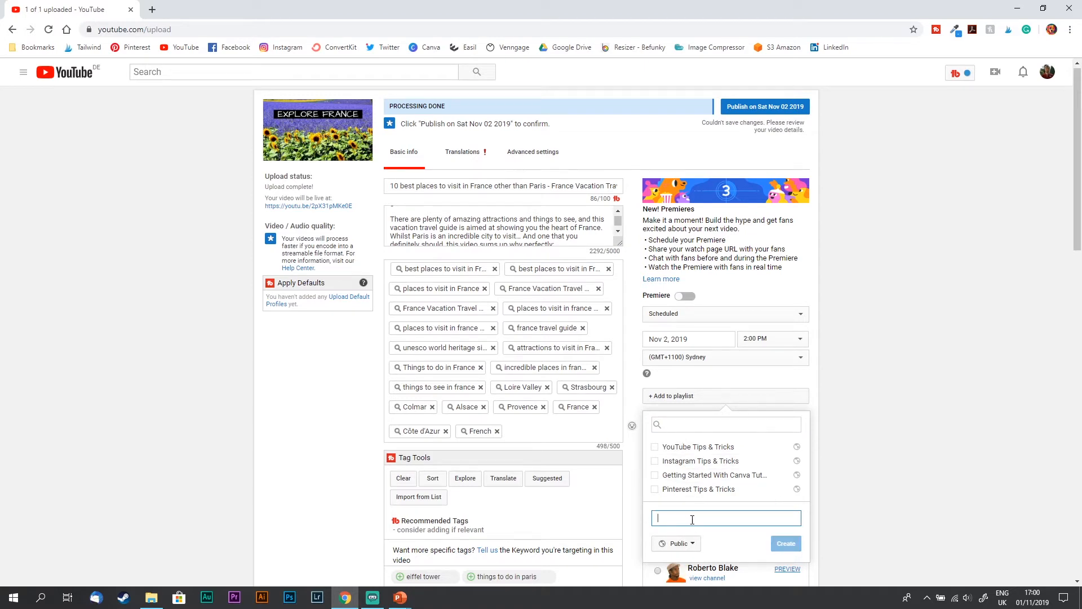
pyautogui.scroll(-2, 1079, 258)
pyautogui.scroll(-2, 1079, 258)
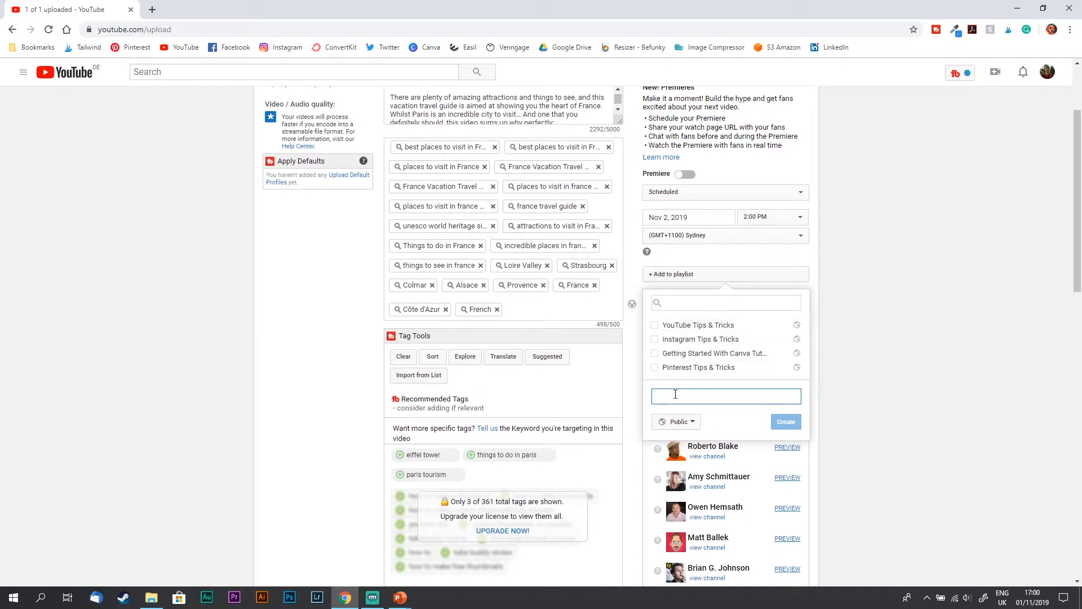
pyautogui.click(666, 303)
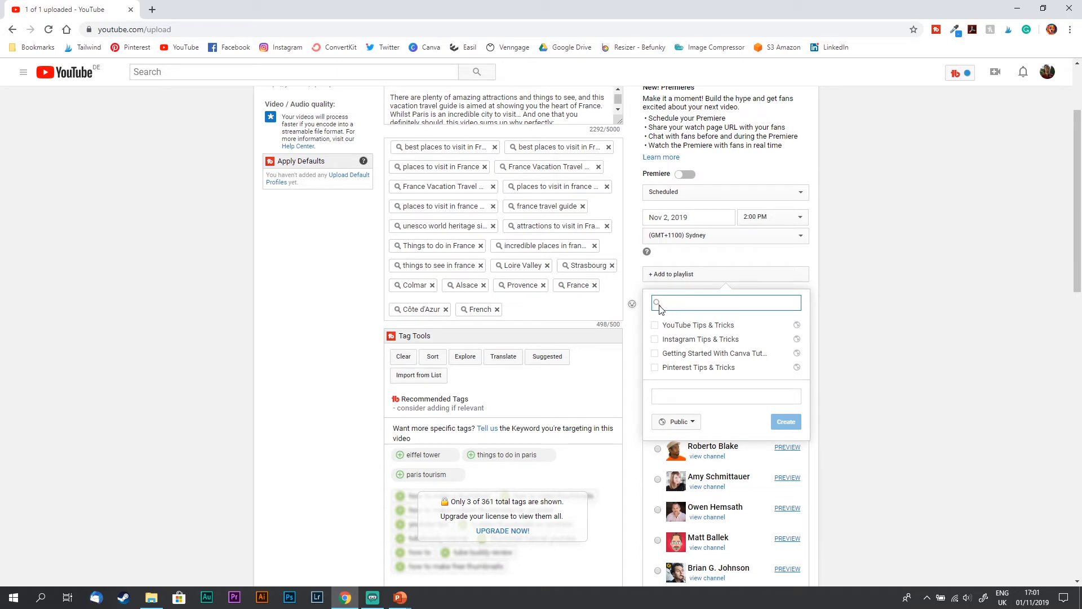
pyautogui.click(721, 395)
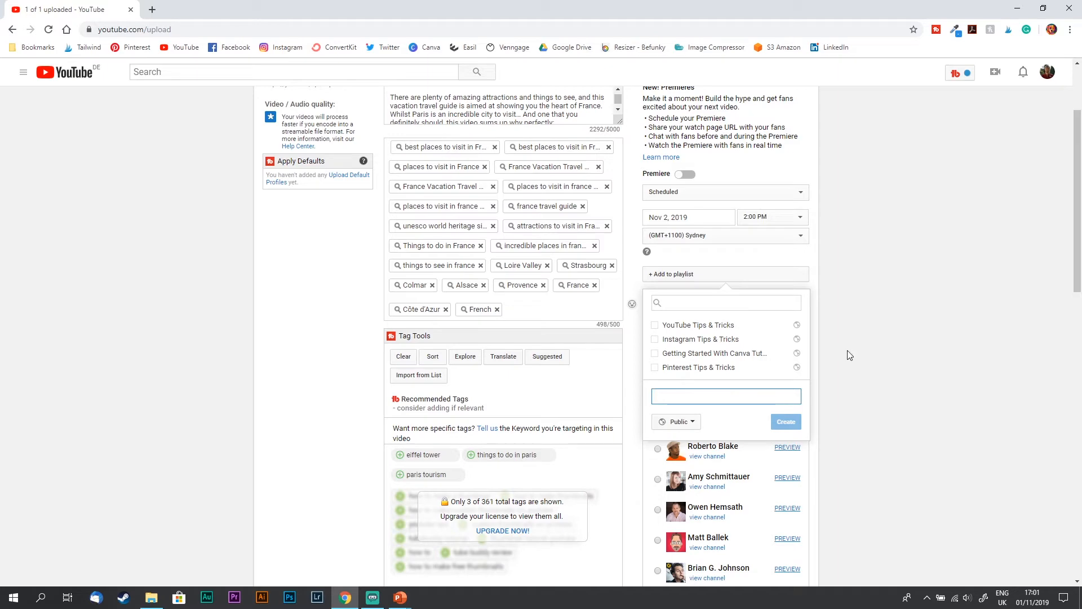
pyautogui.write('France')
pyautogui.press('BackSpace')
pyautogui.press('BackSpace')
pyautogui.press('BackSpace')
pyautogui.press('BackSpace')
pyautogui.press('BackSpace')
pyautogui.press('BackSpace')
pyautogui.press('BackSpace')
# Step: Create a public playlist named "Vacation Travel Guides" and add the video to it
pyautogui.scroll(3, 849, 355)
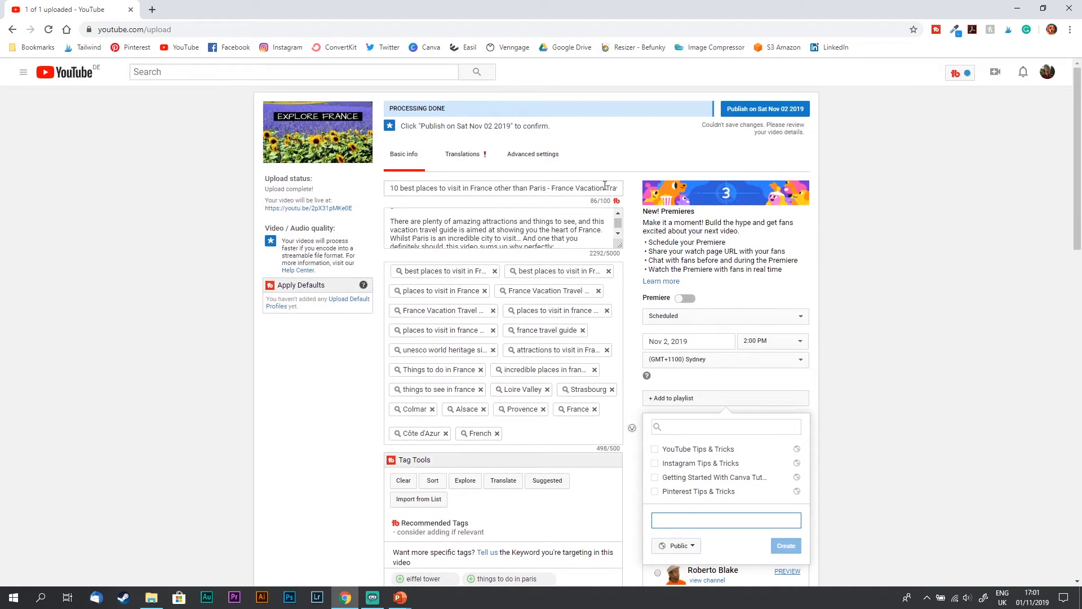
pyautogui.scroll(-3, 733, 361)
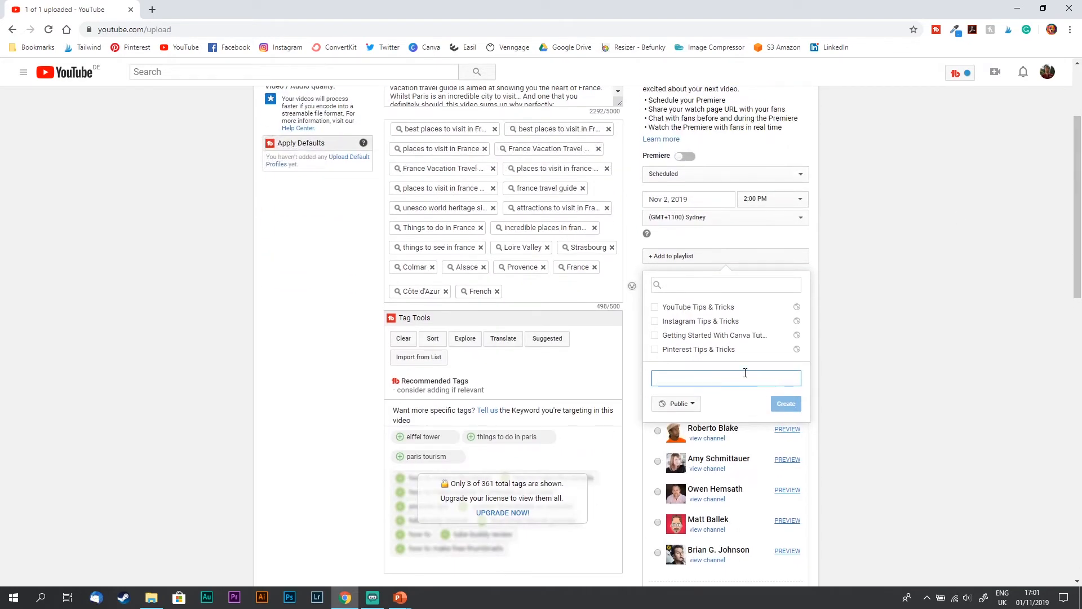
pyautogui.write('Va')
pyautogui.write('cati')
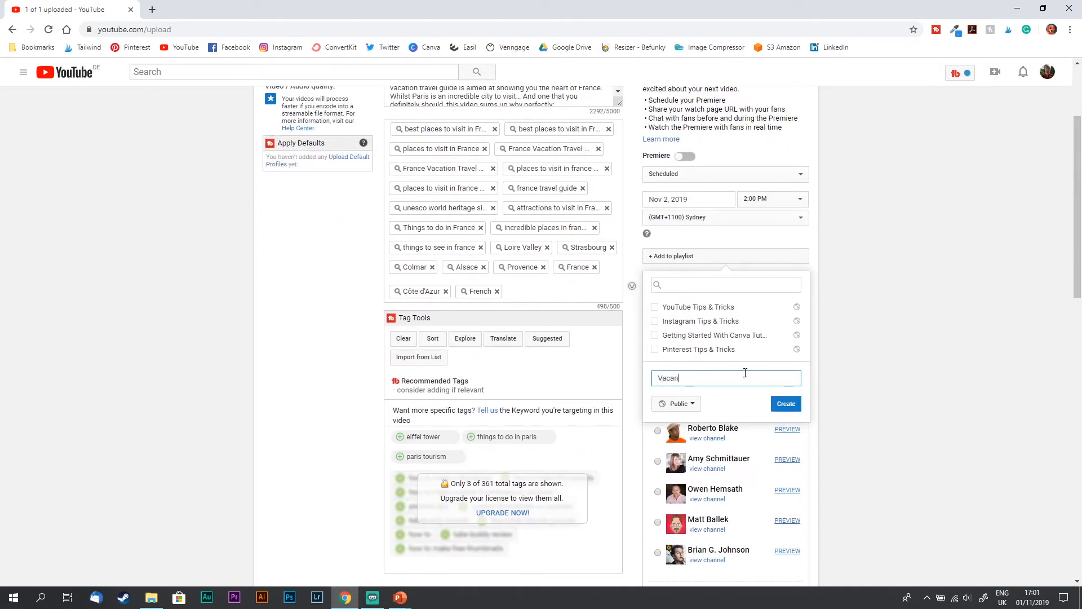
pyautogui.write('on Travel Guides')
pyautogui.click(692, 406)
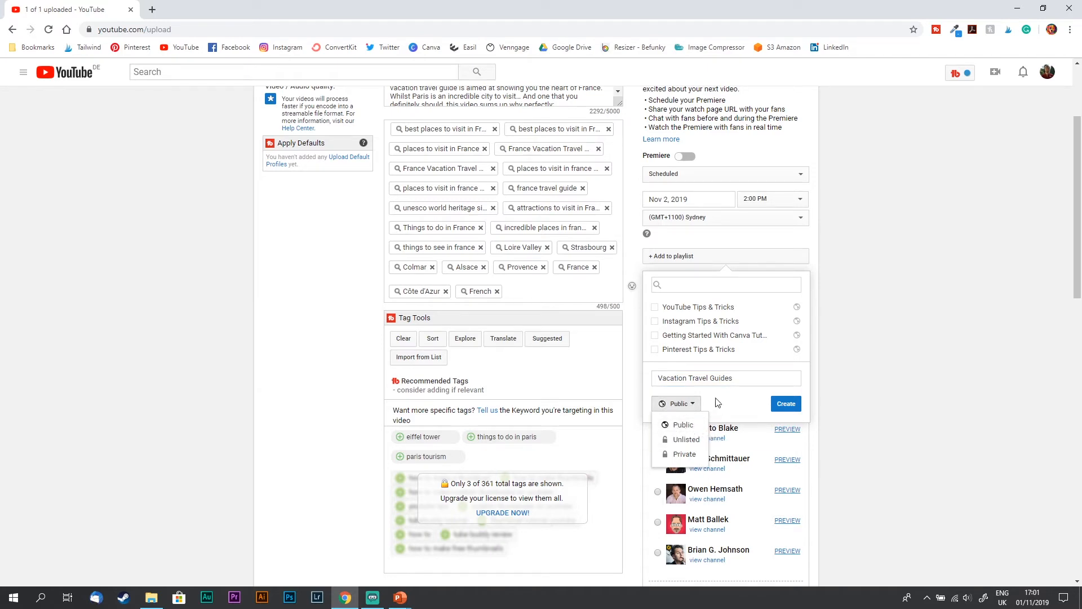
pyautogui.click(742, 406)
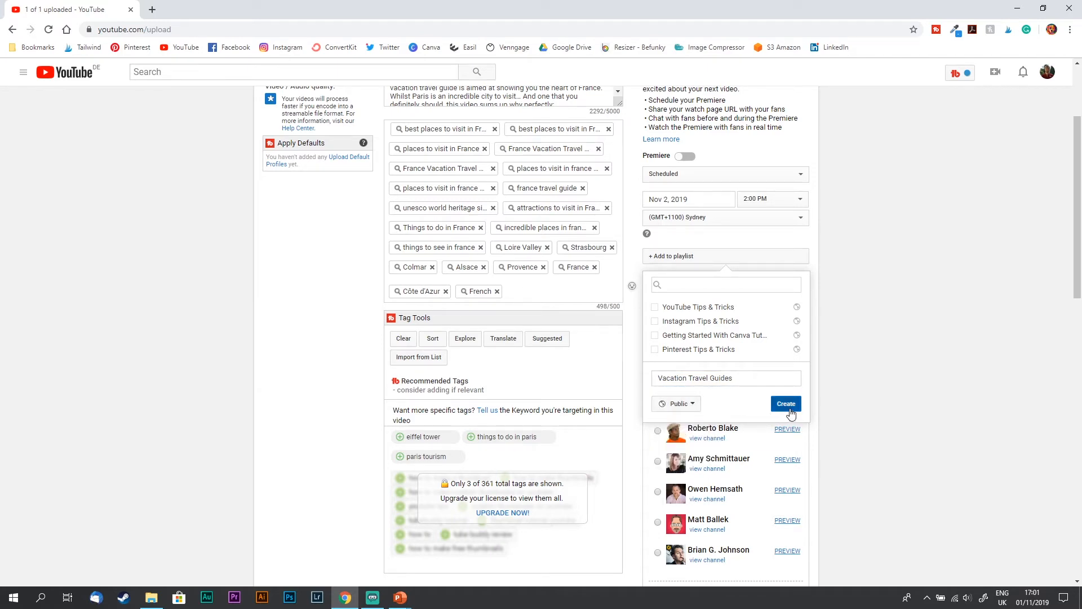
pyautogui.click(788, 406)
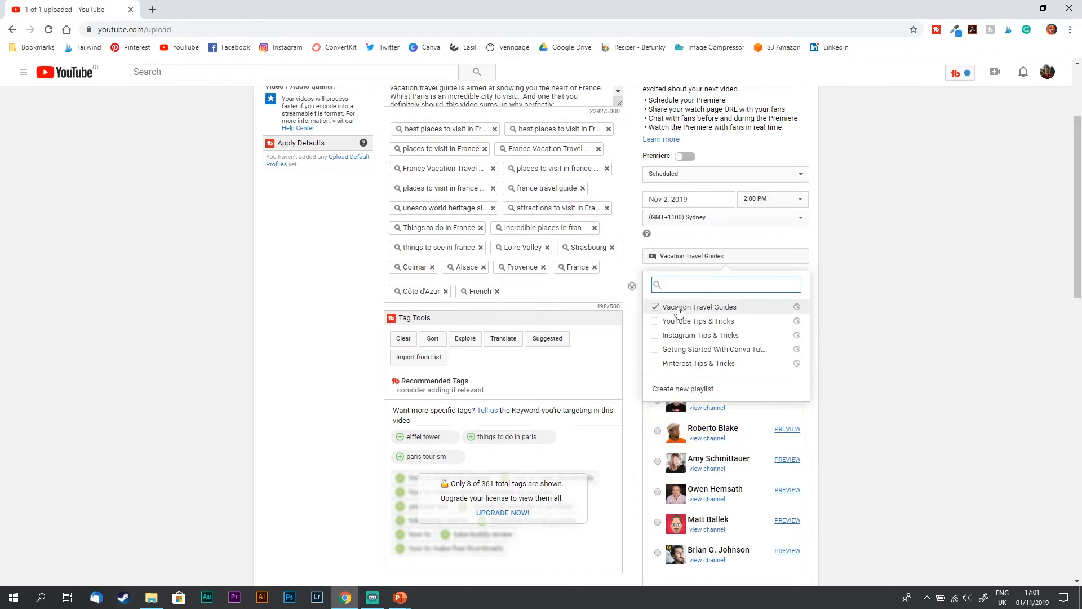
# Step: Create a second public playlist named "Things to do in France" for the video, and close the playlist choices
pyautogui.click(663, 390)
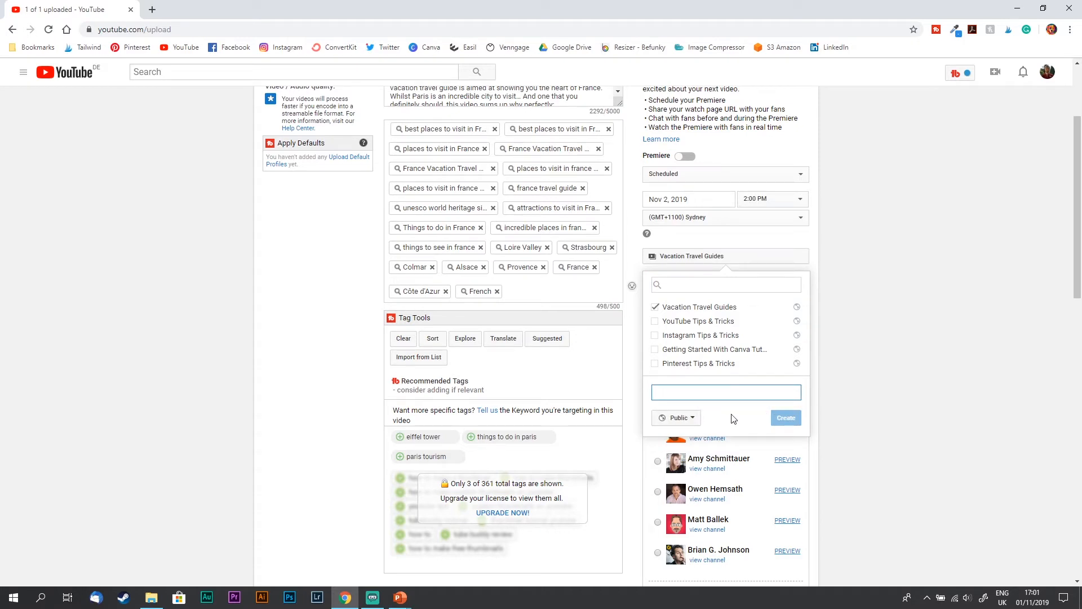
pyautogui.write('Things t')
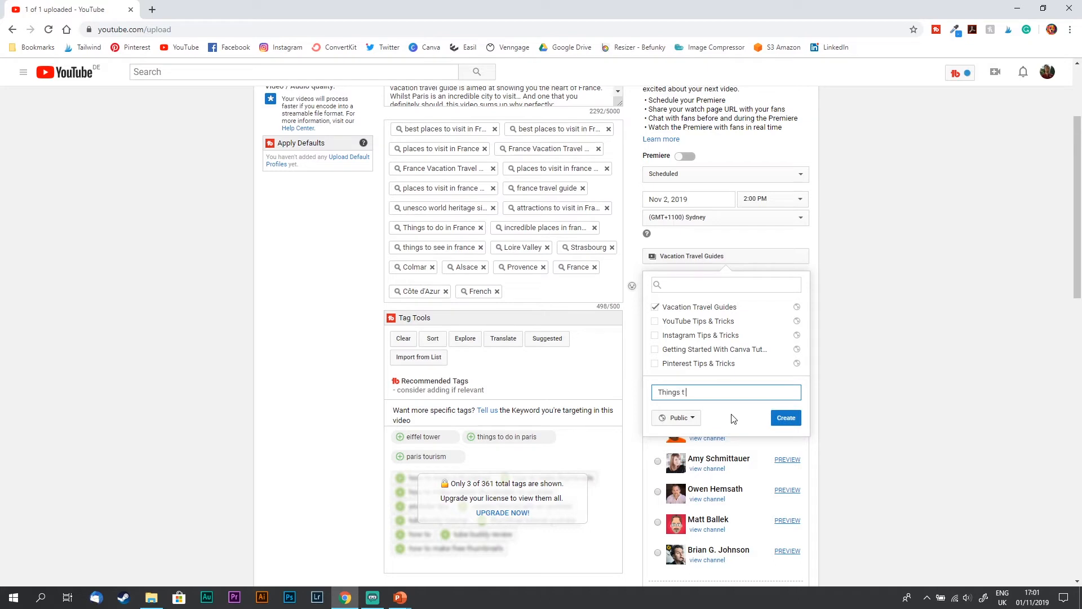
pyautogui.write('o do in France')
pyautogui.click(790, 418)
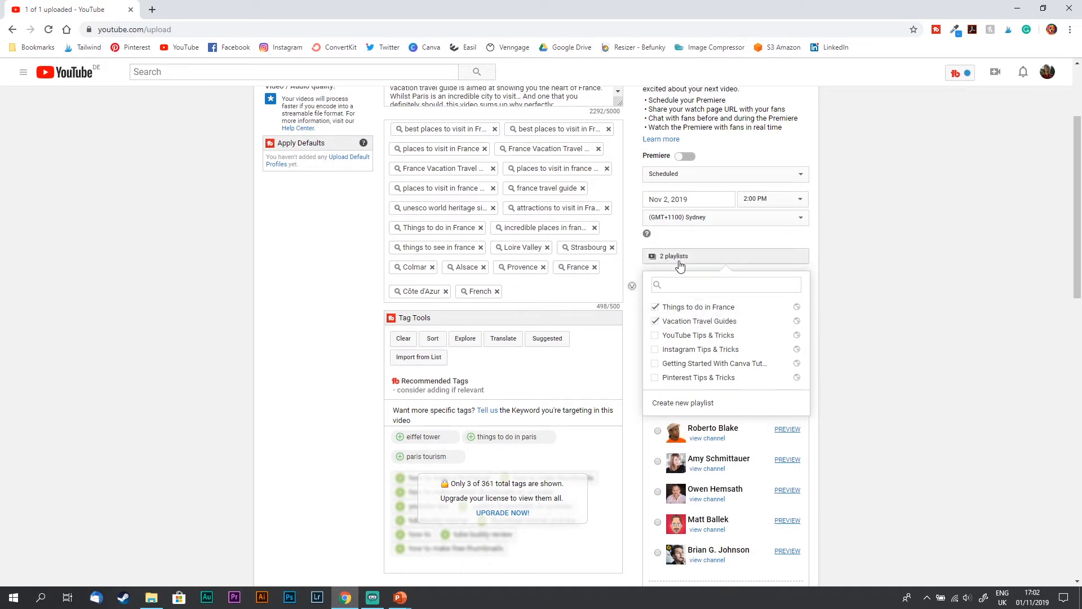
pyautogui.click(862, 242)
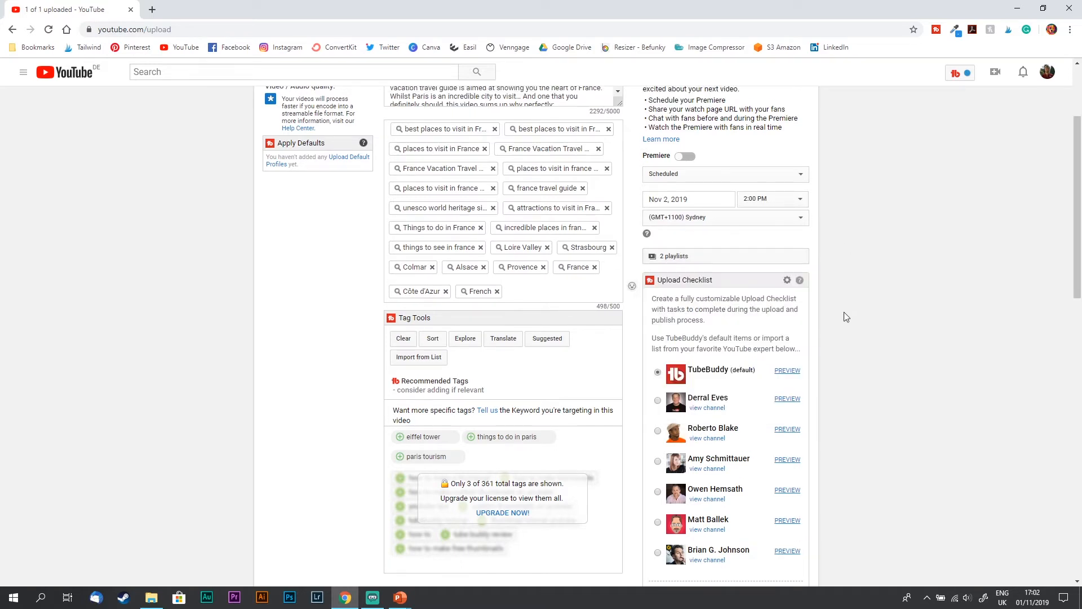
# Step: Switch to the PowerPoint slide show and reveal the uploading points on recording date, video location, embedding and subscriptions feed
pyautogui.scroll(3, 653, 185)
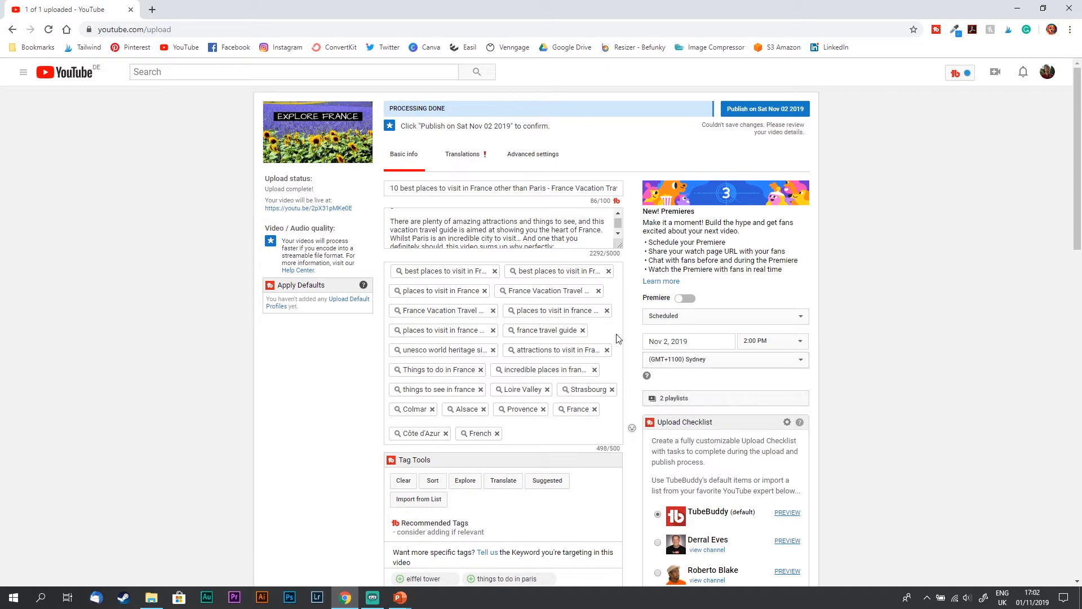
pyautogui.moveTo(401, 597)
pyautogui.click(424, 552)
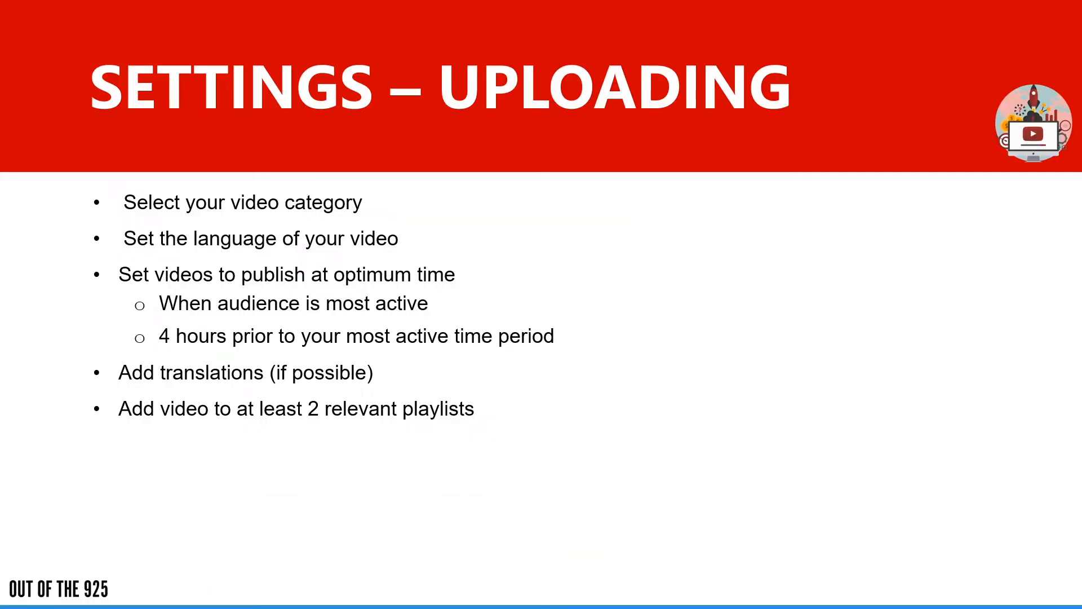
pyautogui.click(949, 383)
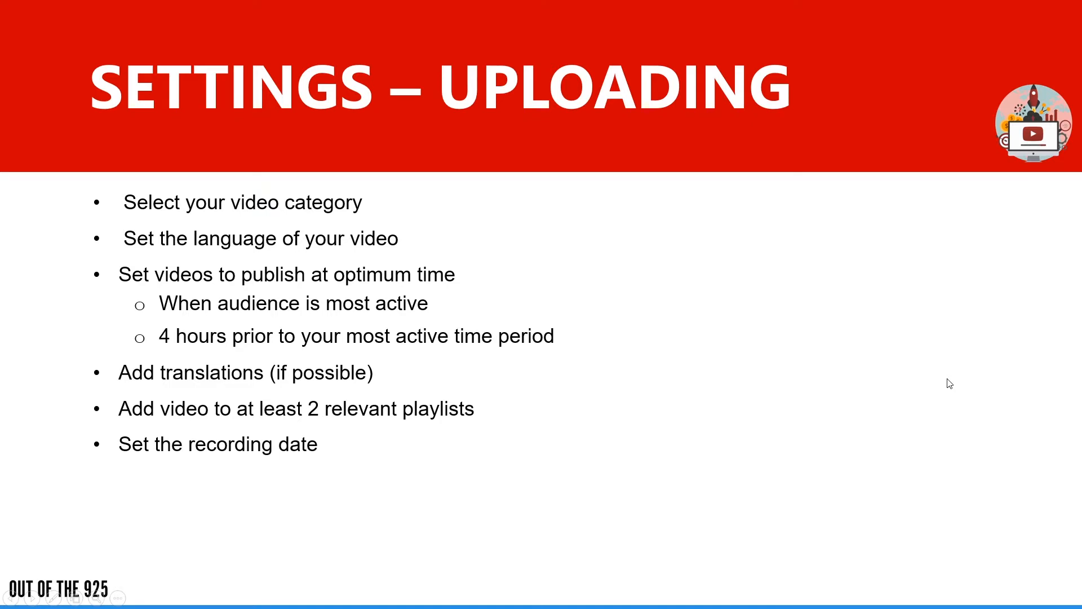
pyautogui.click(958, 377)
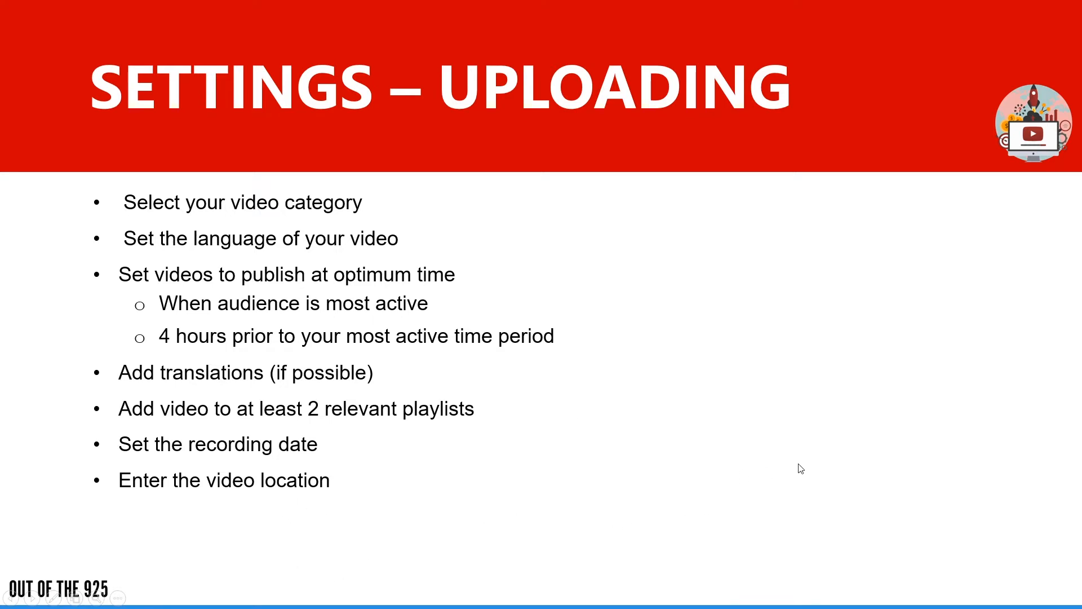
pyautogui.click(853, 454)
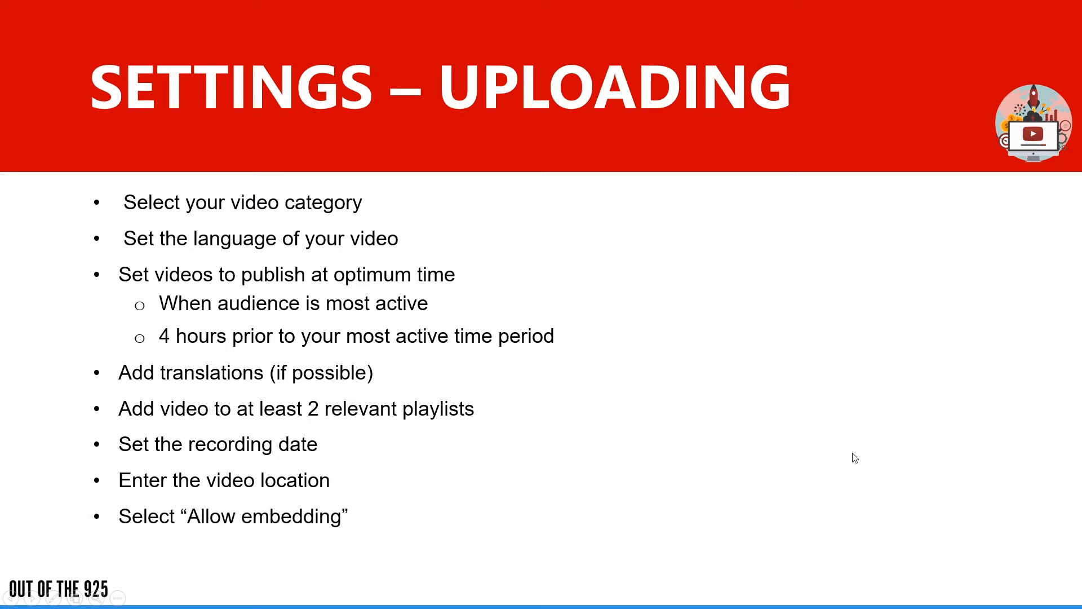
pyautogui.click(854, 454)
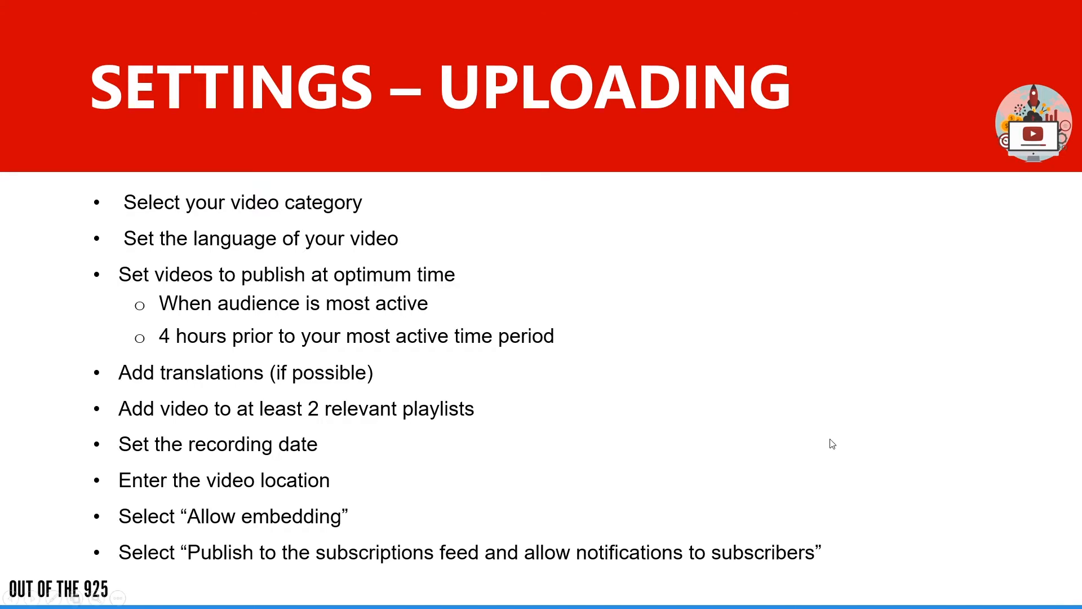
# Step: Switch back to the YouTube upload page and set the recording date to October 31, 2019 in the advanced settings
pyautogui.press('super+Tab')
pyautogui.click(440, 148)
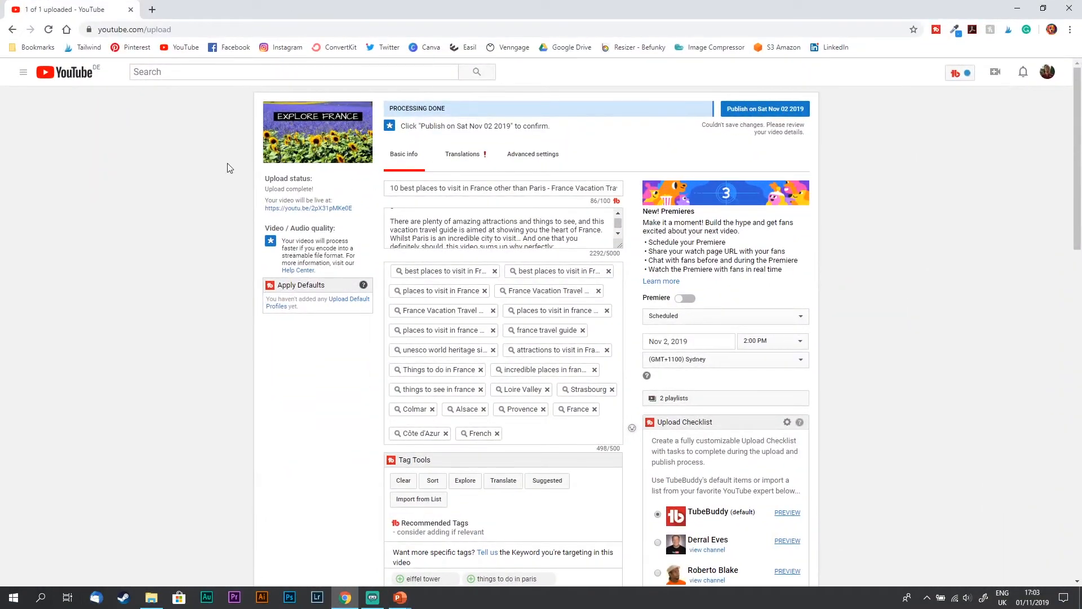
pyautogui.click(540, 160)
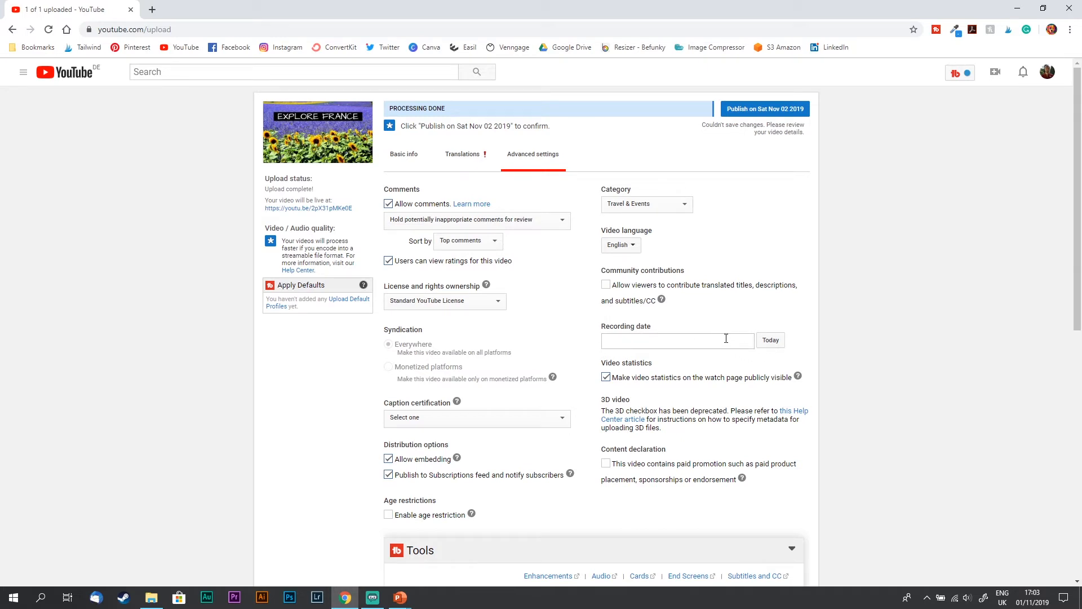
pyautogui.click(711, 343)
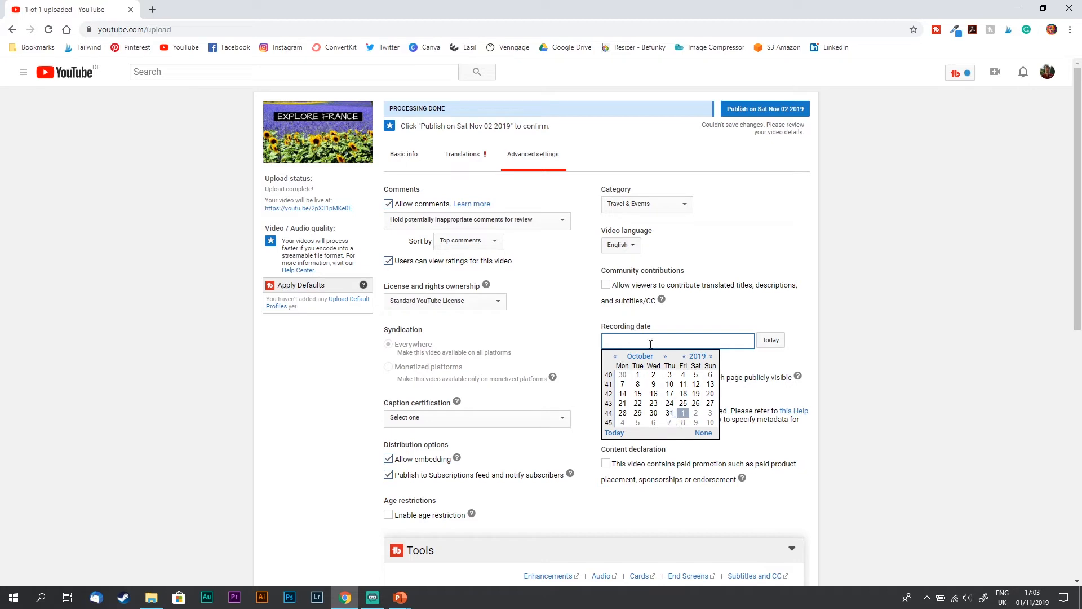
pyautogui.click(669, 413)
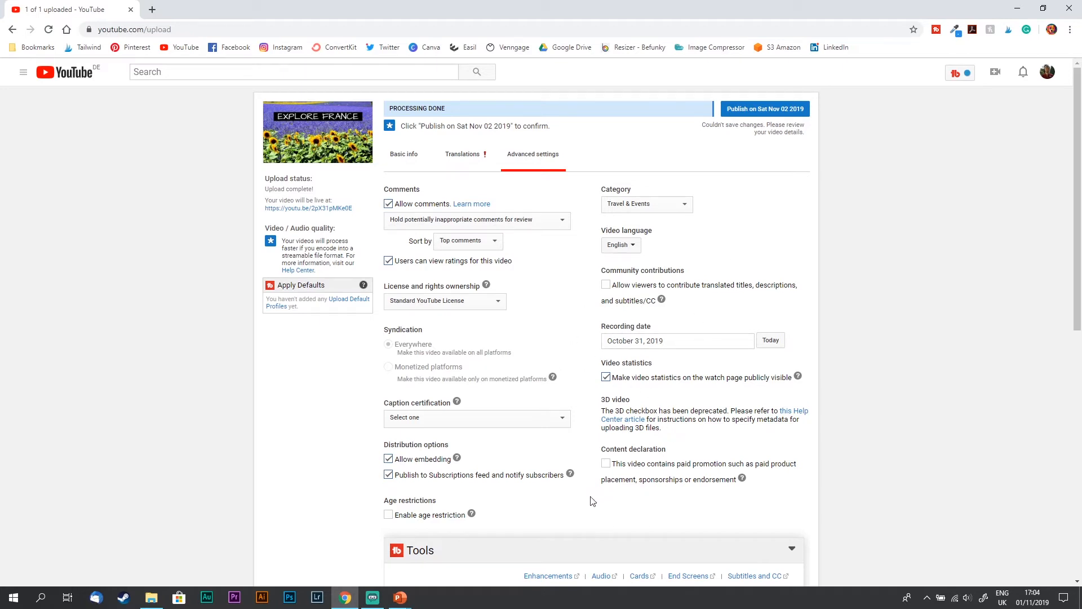
# Step: Review the distribution options and the available license and rights ownership choices without changing them
pyautogui.middleClick(357, 490)
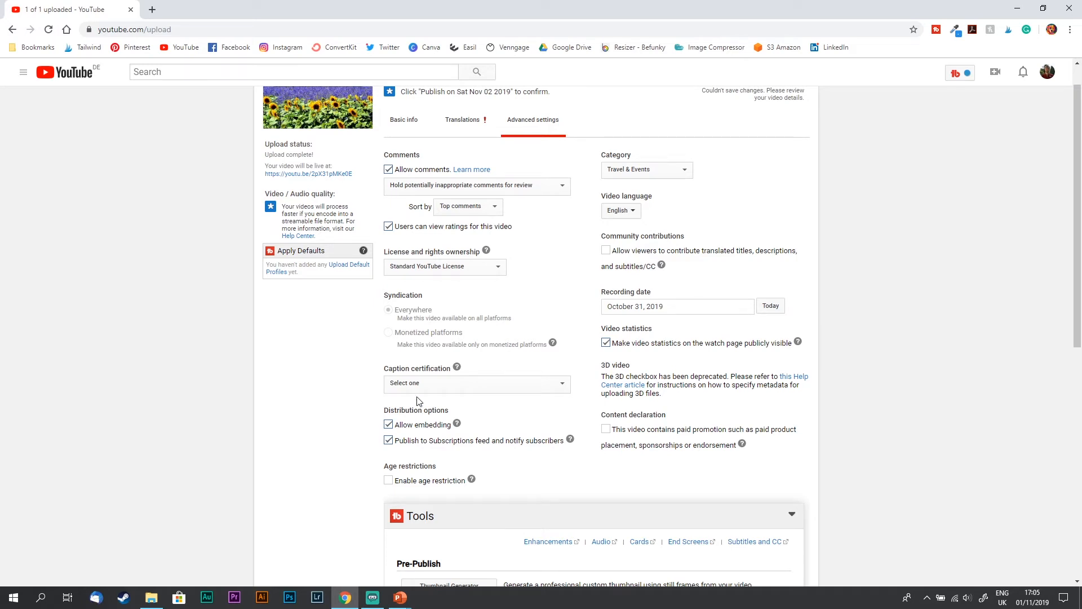
pyautogui.scroll(1, 354, 401)
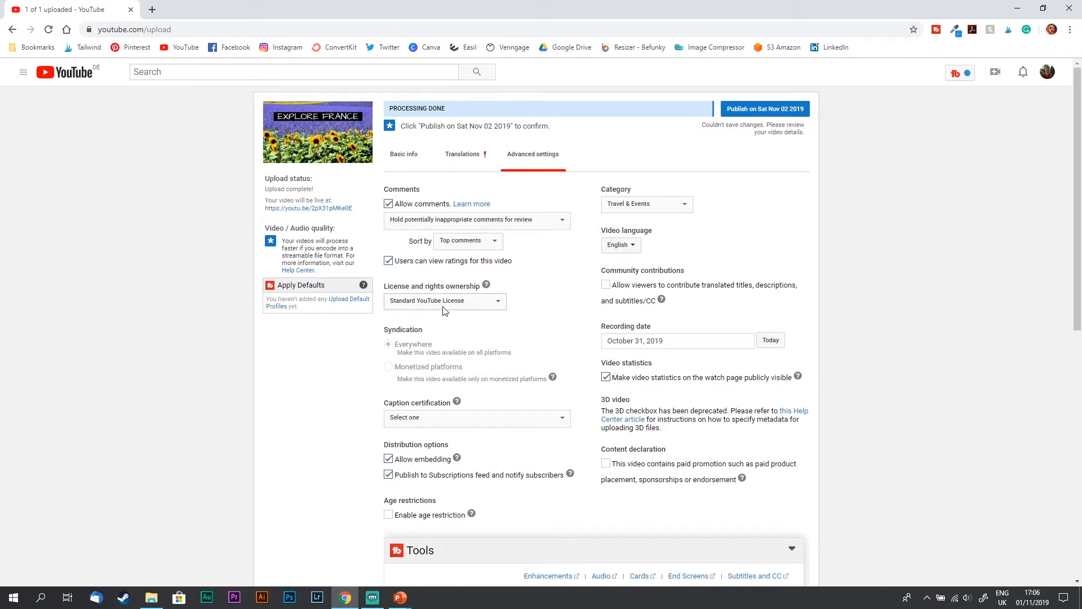
pyautogui.click(480, 302)
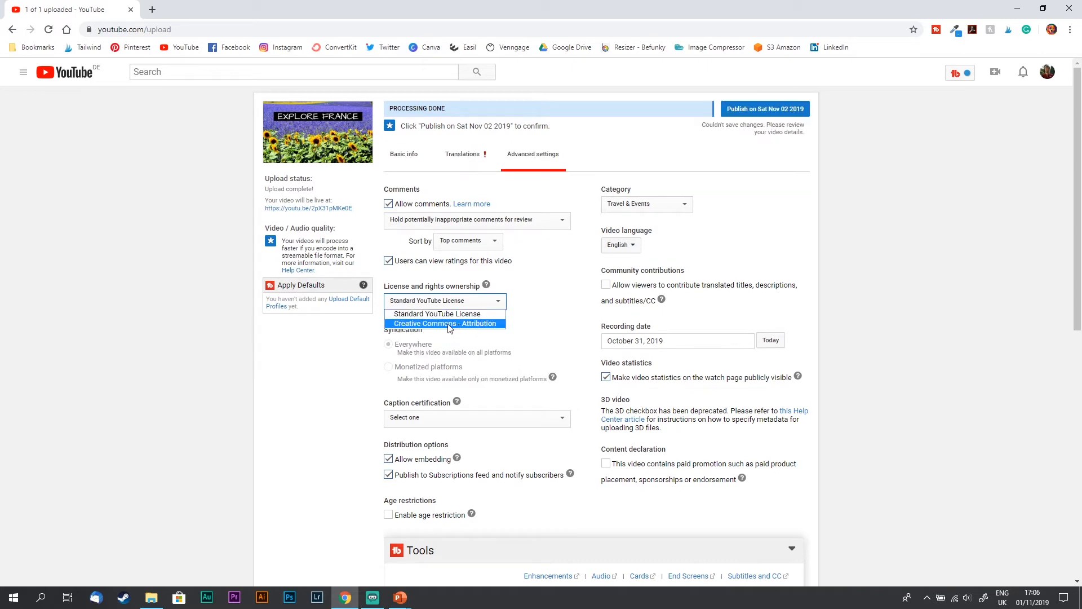
pyautogui.click(346, 361)
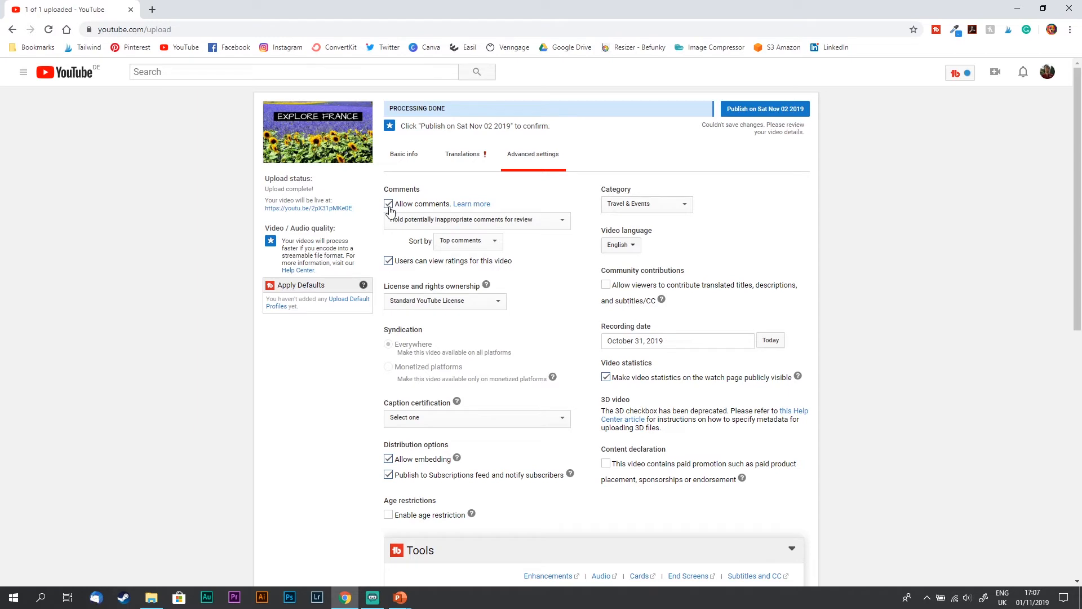
# Step: Set comments to hold potentially inappropriate ones for review and sort them by top comments
pyautogui.click(420, 221)
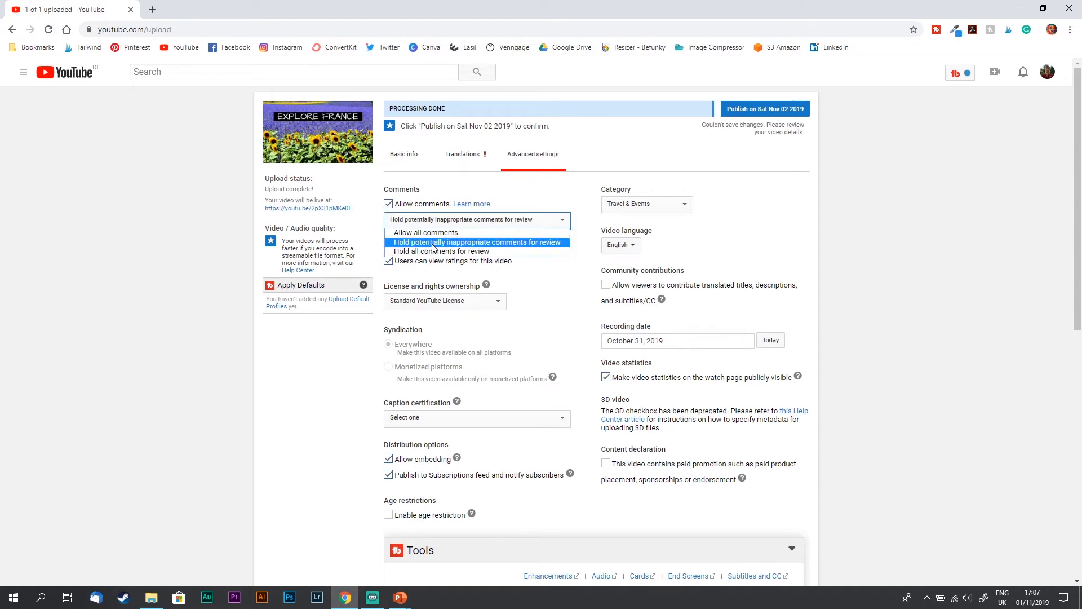
pyautogui.click(463, 243)
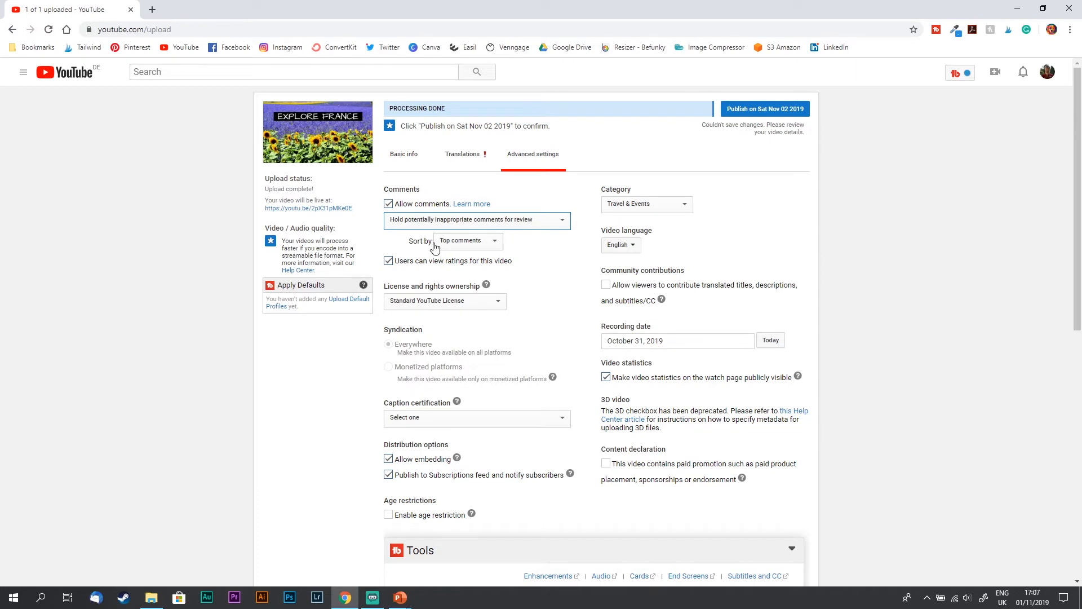
pyautogui.click(468, 241)
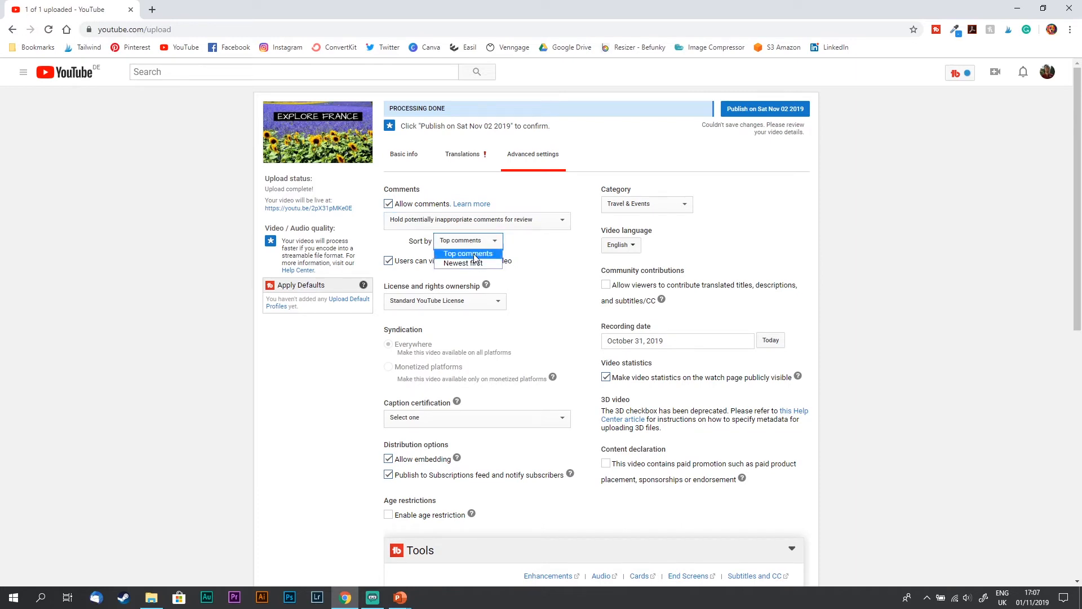
pyautogui.click(473, 254)
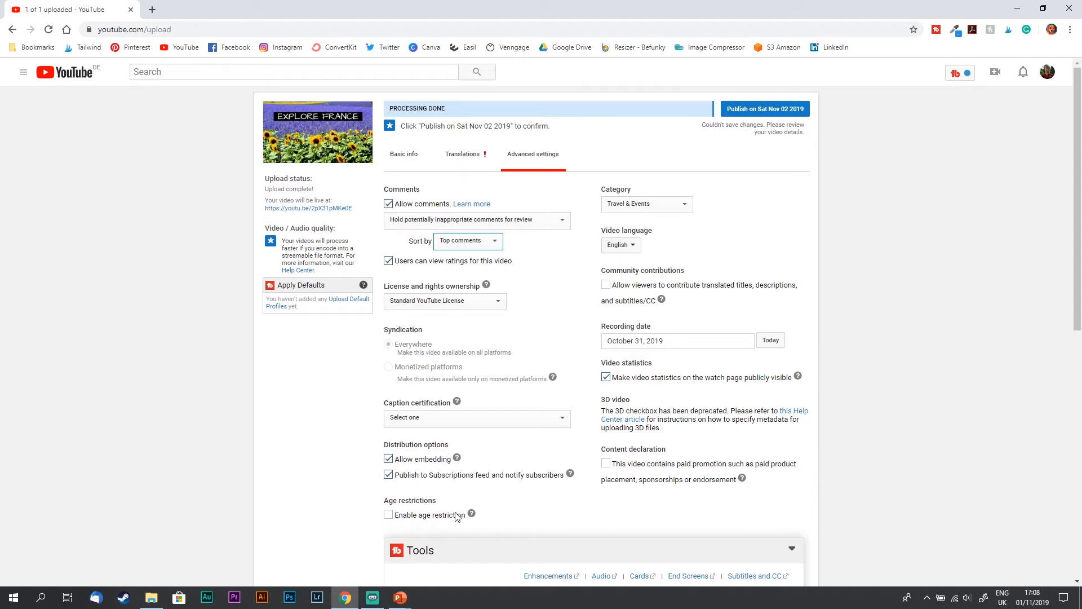
# Step: Check the help for age restriction and the paid promotion content declaration
pyautogui.click(471, 512)
pyautogui.click(483, 517)
pyautogui.click(607, 464)
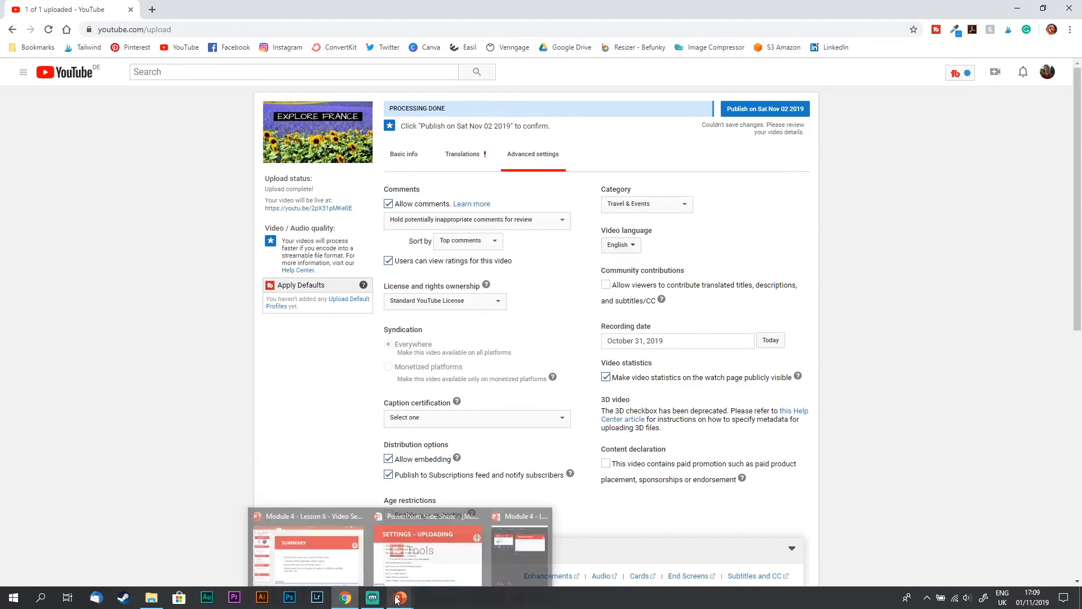
# Step: Switch to the PowerPoint slide show, advance to the After Uploading slide and reveal its first point
pyautogui.moveTo(400, 597)
pyautogui.click(403, 569)
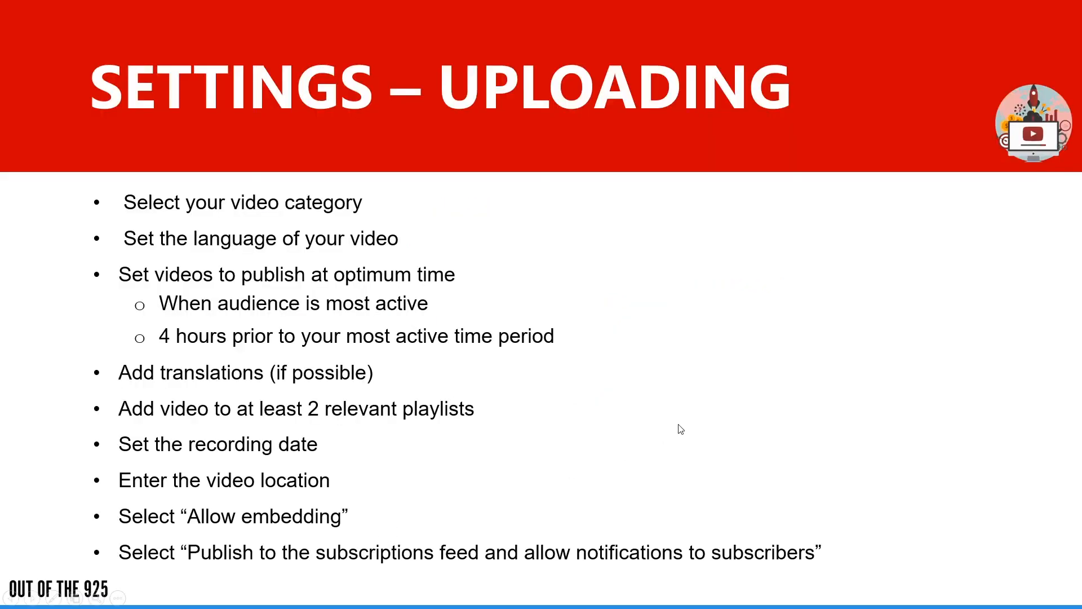
pyautogui.click(715, 416)
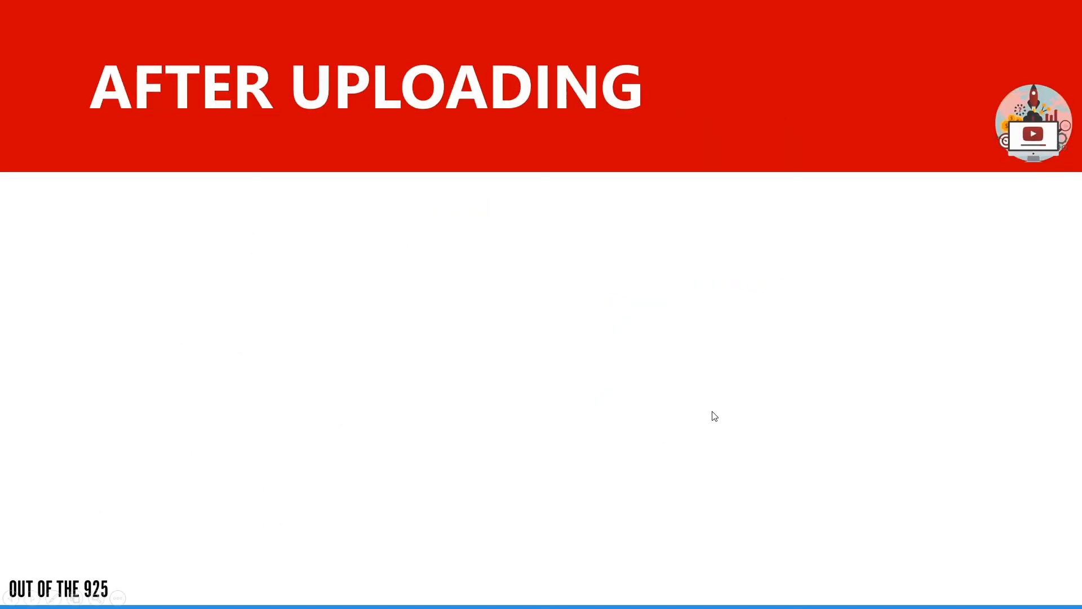
pyautogui.click(794, 427)
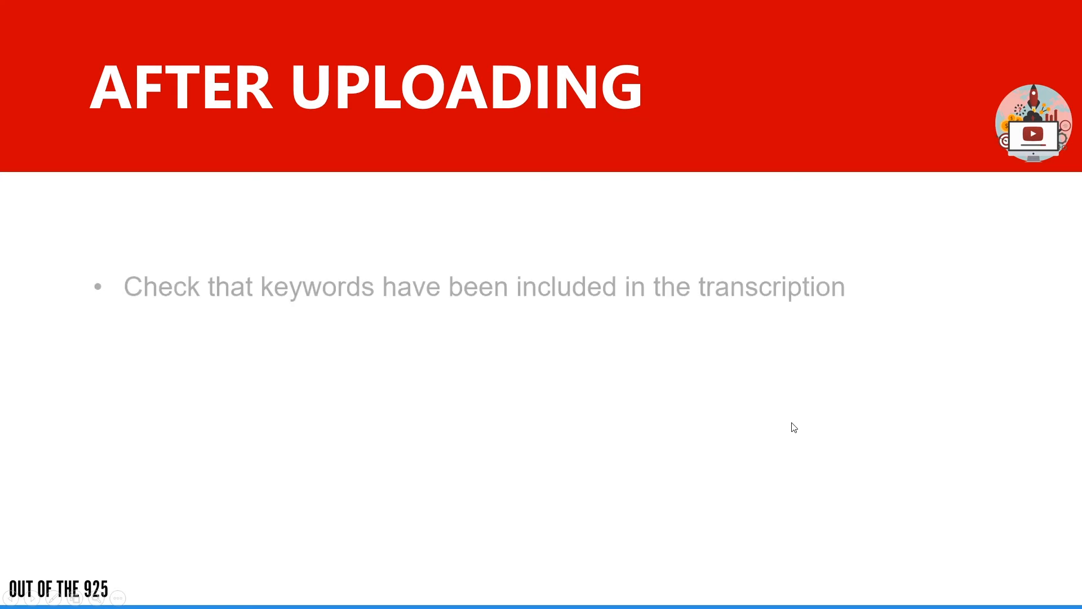
# Step: Switch to the browser's YouTube upload page, set the video's visibility to Unlisted and try to save the settings
pyautogui.press('super+Tab')
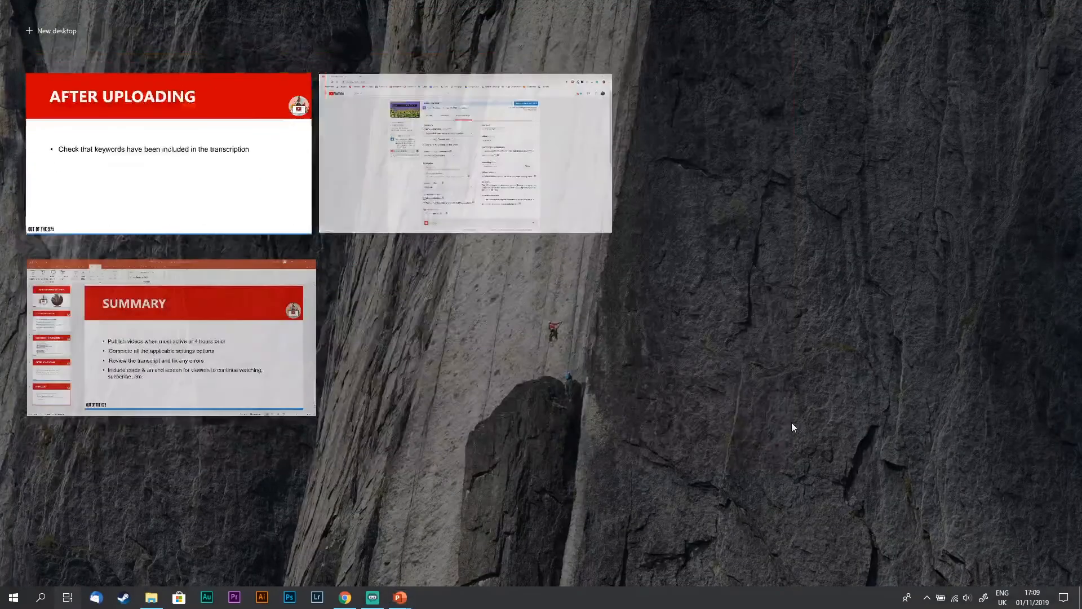
pyautogui.click(513, 165)
pyautogui.click(404, 168)
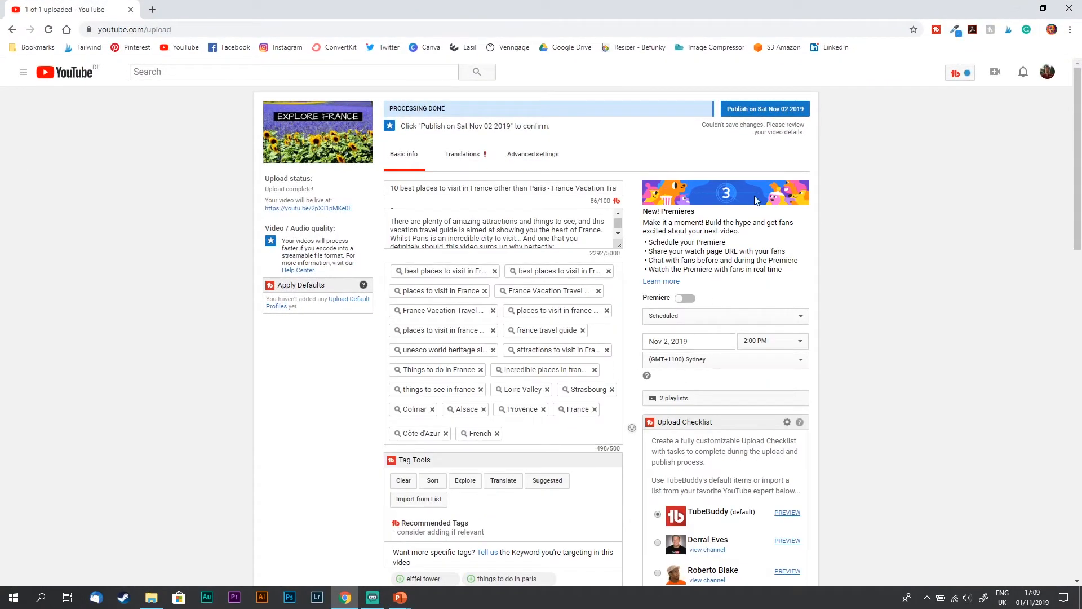
pyautogui.click(753, 317)
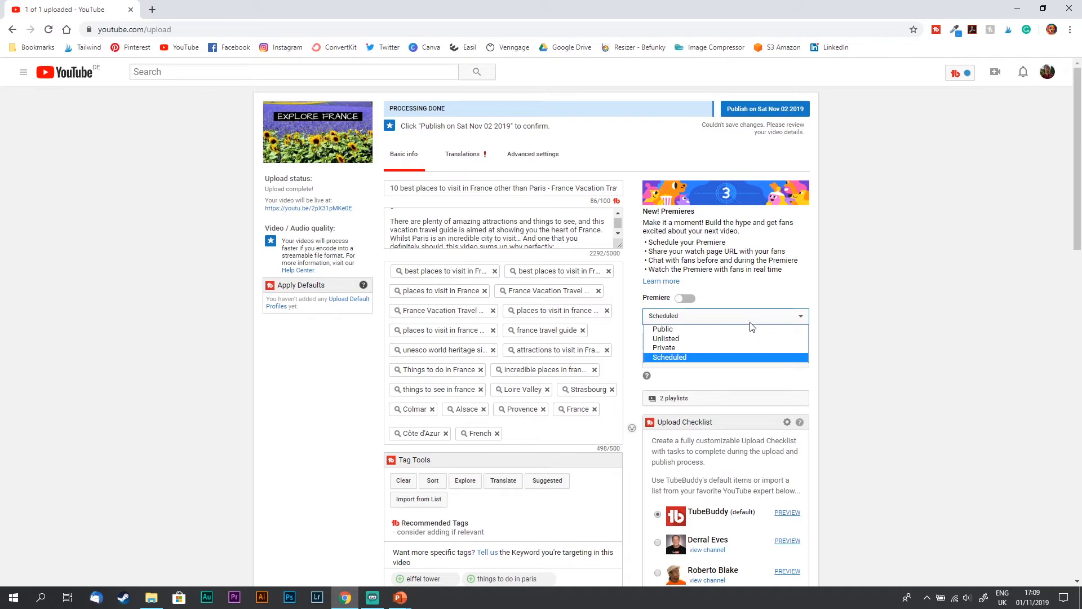
pyautogui.click(666, 340)
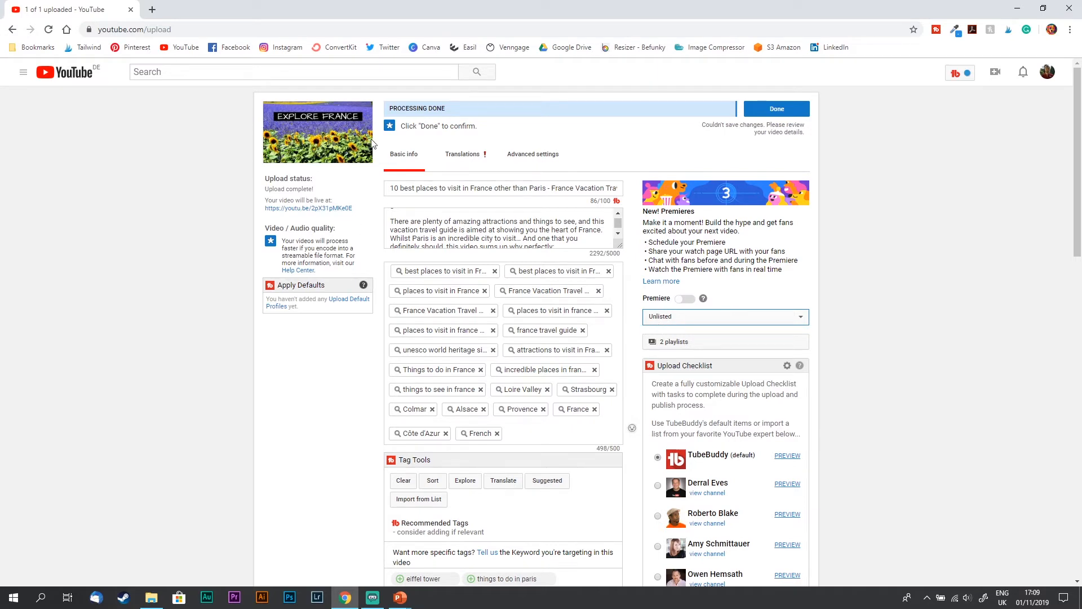
pyautogui.click(787, 111)
# Step: Clear the invalid translation entry by choosing French and removing the empty translation, and save the video's changes
pyautogui.click(462, 155)
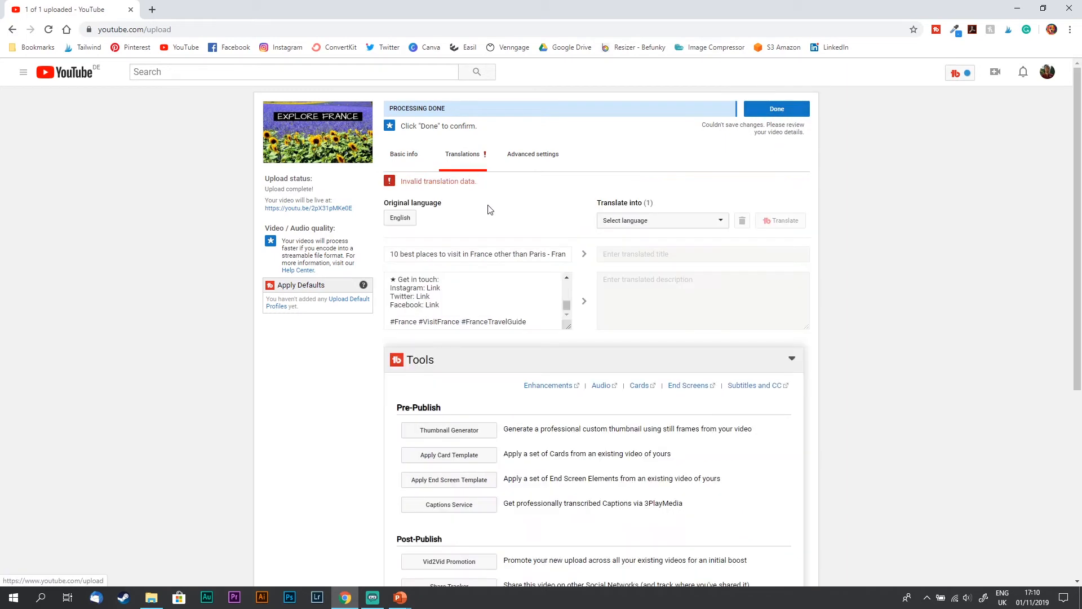
pyautogui.click(670, 221)
pyautogui.click(646, 248)
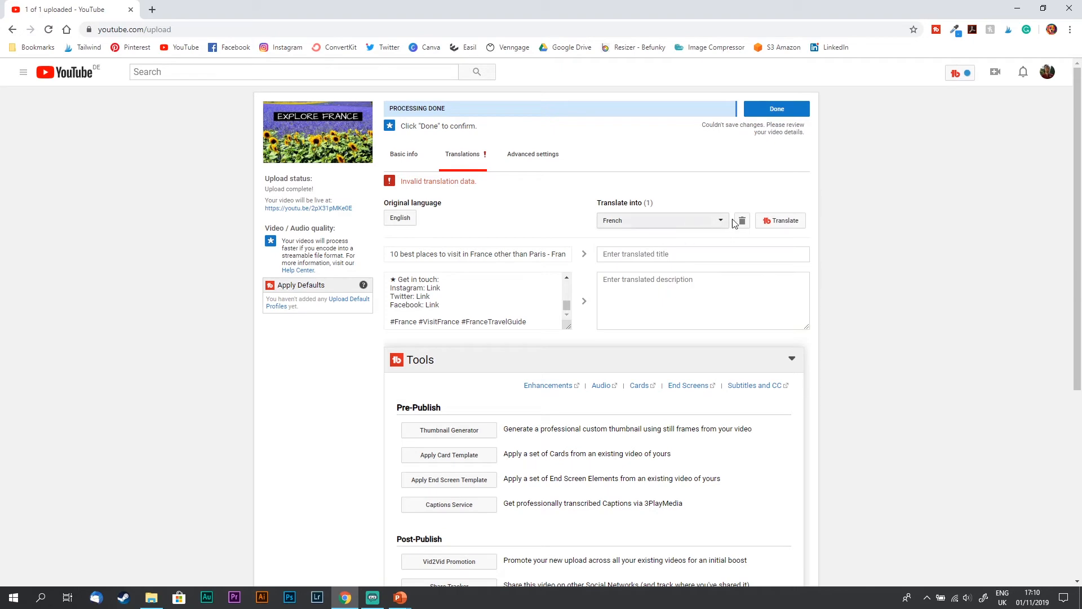
pyautogui.click(414, 160)
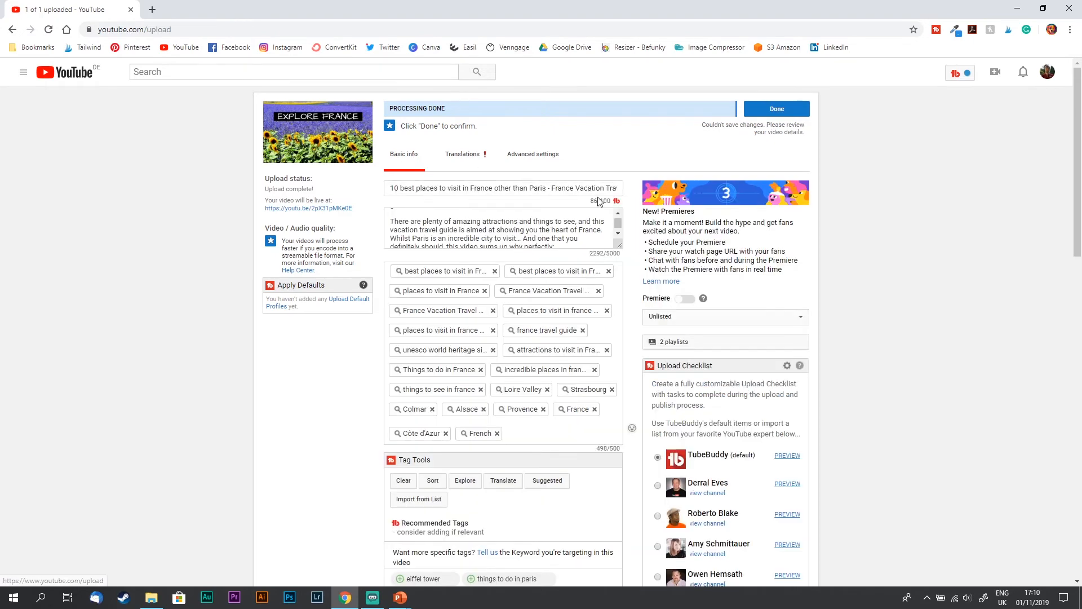
pyautogui.click(476, 162)
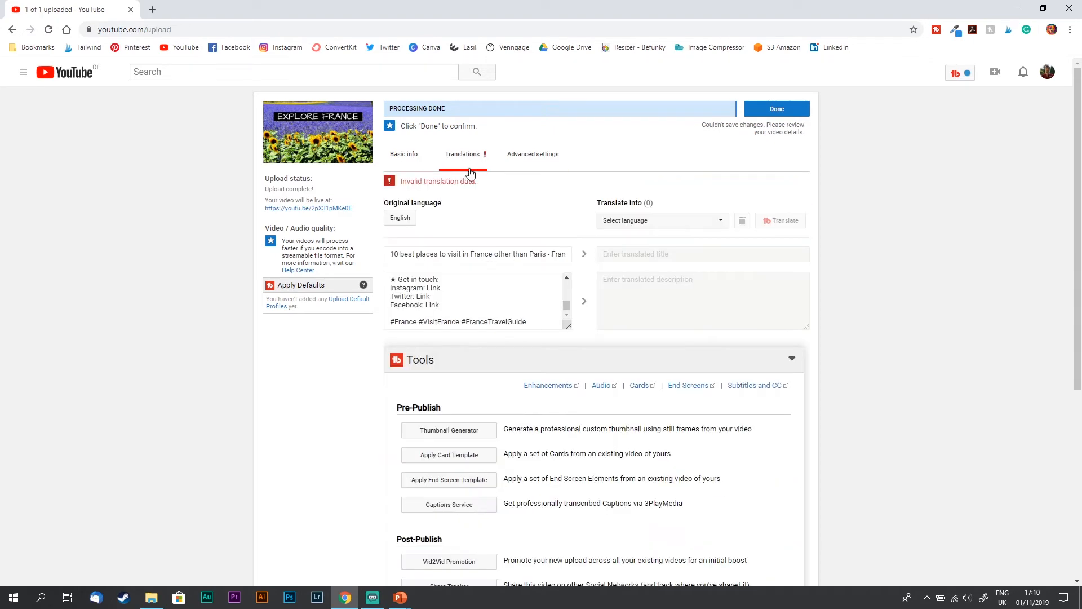
pyautogui.click(404, 154)
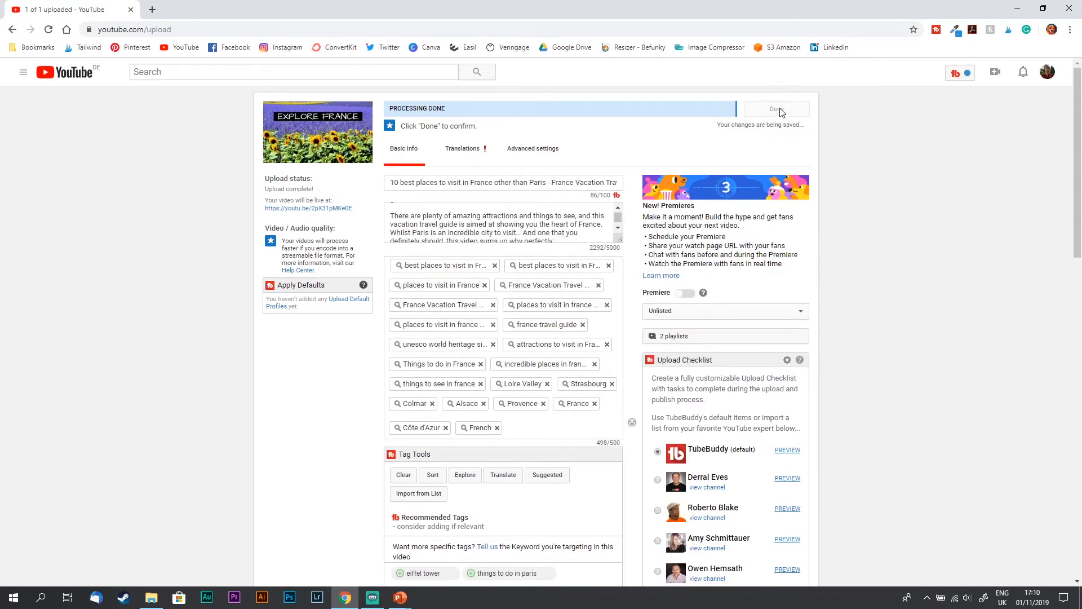
# Step: Try the Scheduled and Public visibility options in turn to compare how each would publish the video
pyautogui.click(709, 311)
pyautogui.click(711, 353)
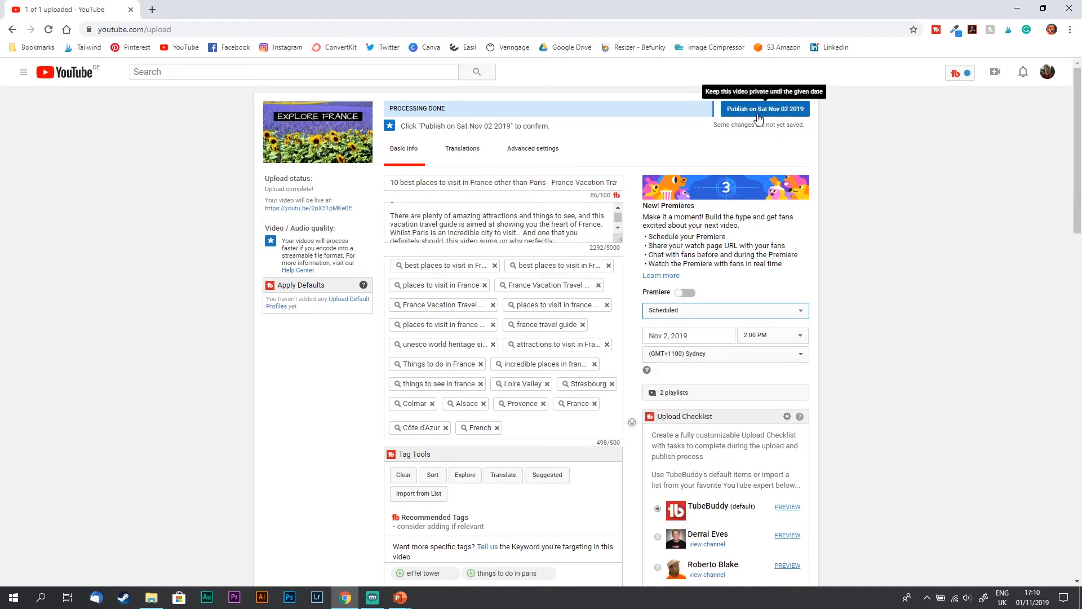
pyautogui.click(684, 314)
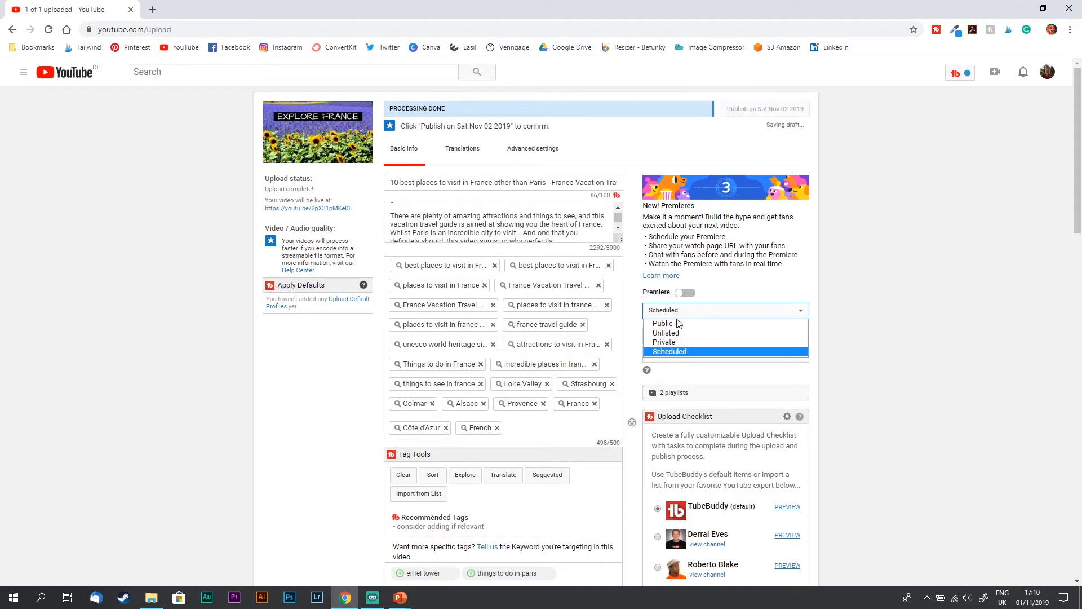
pyautogui.click(677, 323)
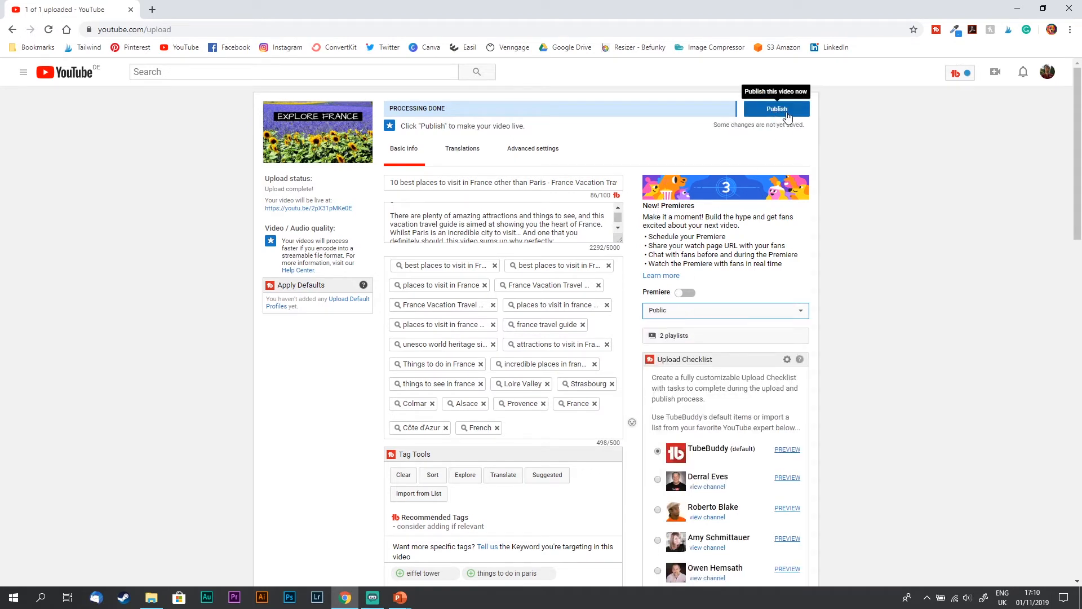
# Step: Set the France video's visibility to Unlisted and complete the upload
pyautogui.click(756, 311)
pyautogui.click(714, 339)
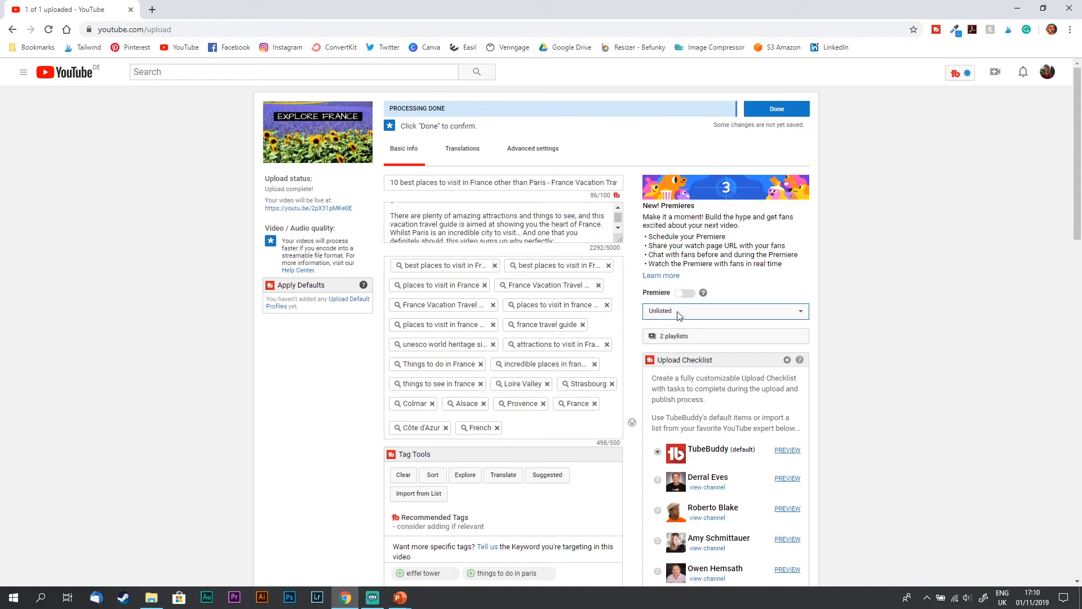
pyautogui.click(778, 108)
pyautogui.click(774, 111)
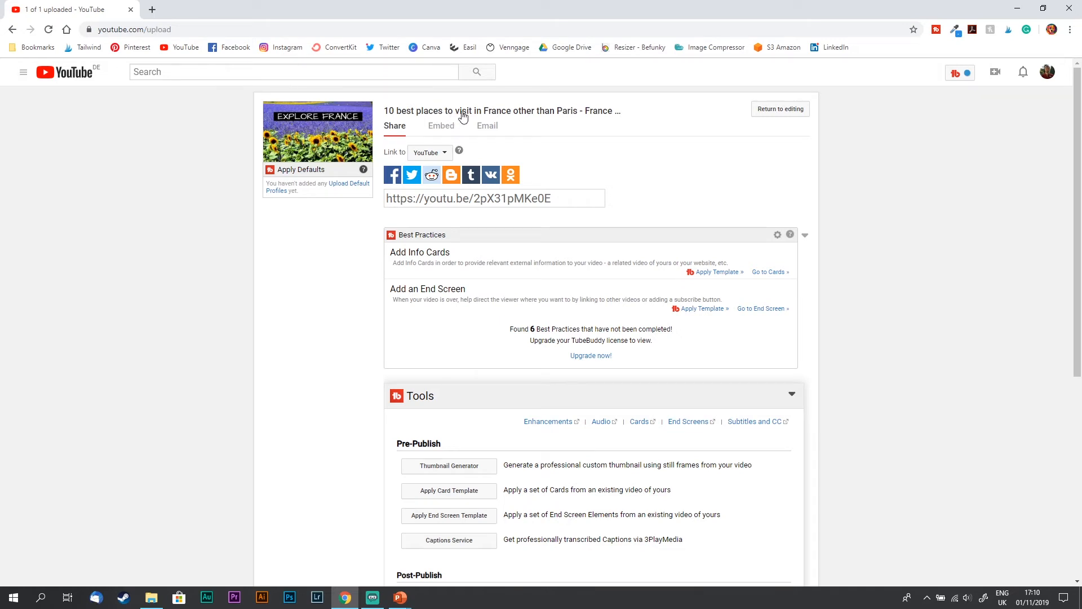
# Step: Check the After Uploading slide in the PowerPoint slide show and return to the browser's upload page
pyautogui.moveTo(402, 598)
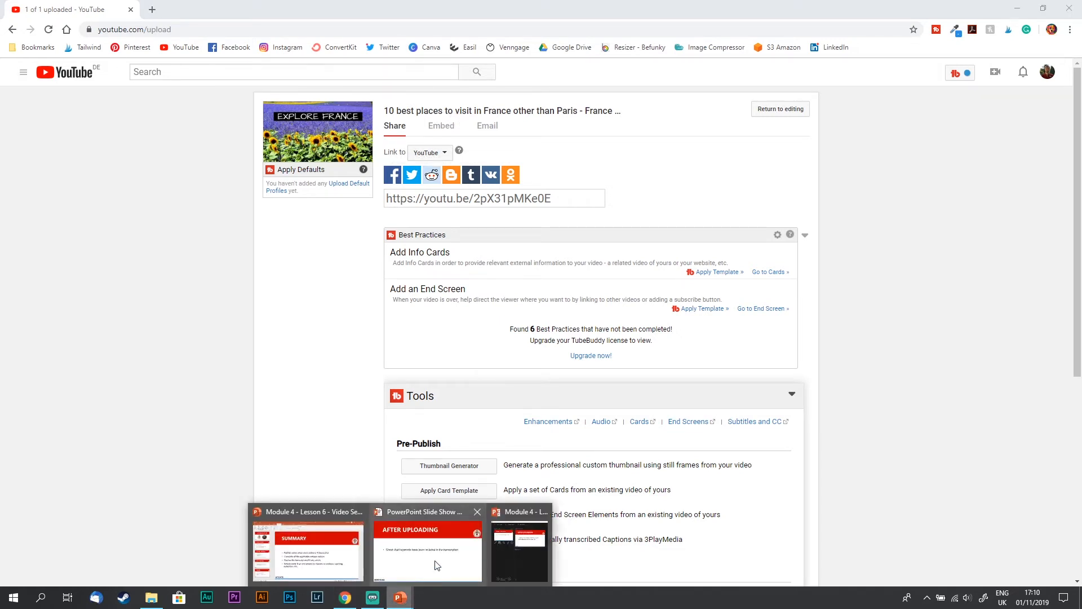
pyautogui.click(436, 565)
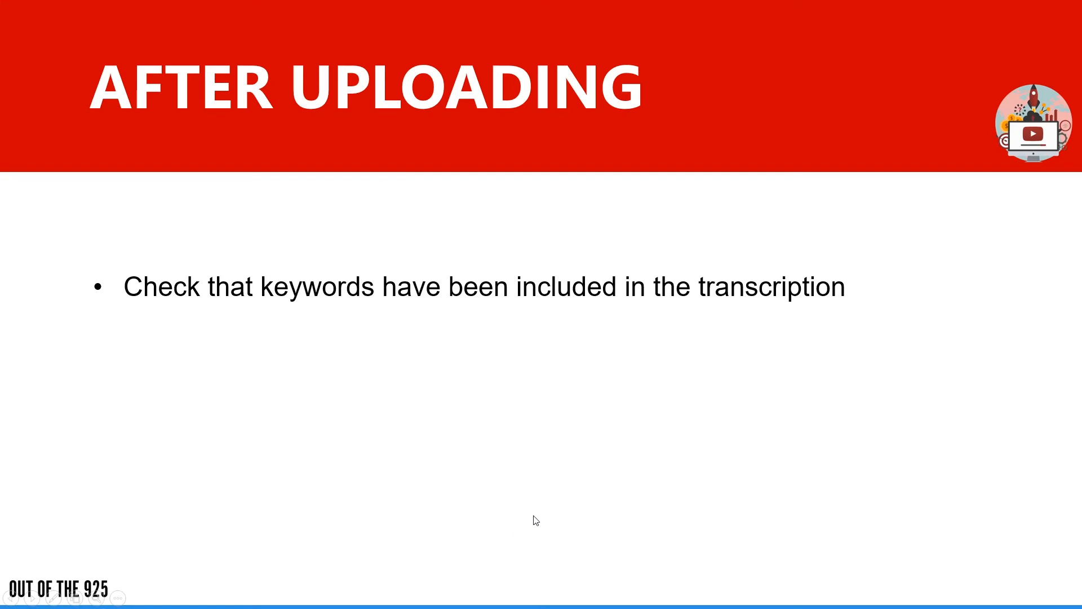
pyautogui.press('super+Tab')
pyautogui.click(483, 116)
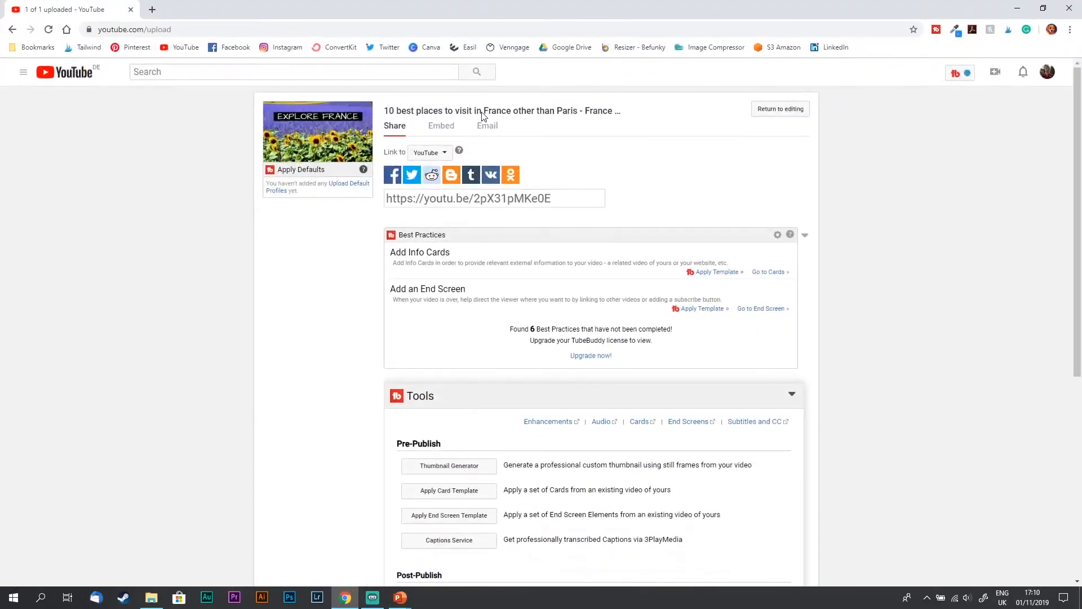
# Step: Open the uploaded France video's watch page with playback paused and expand its full description
pyautogui.click(483, 115)
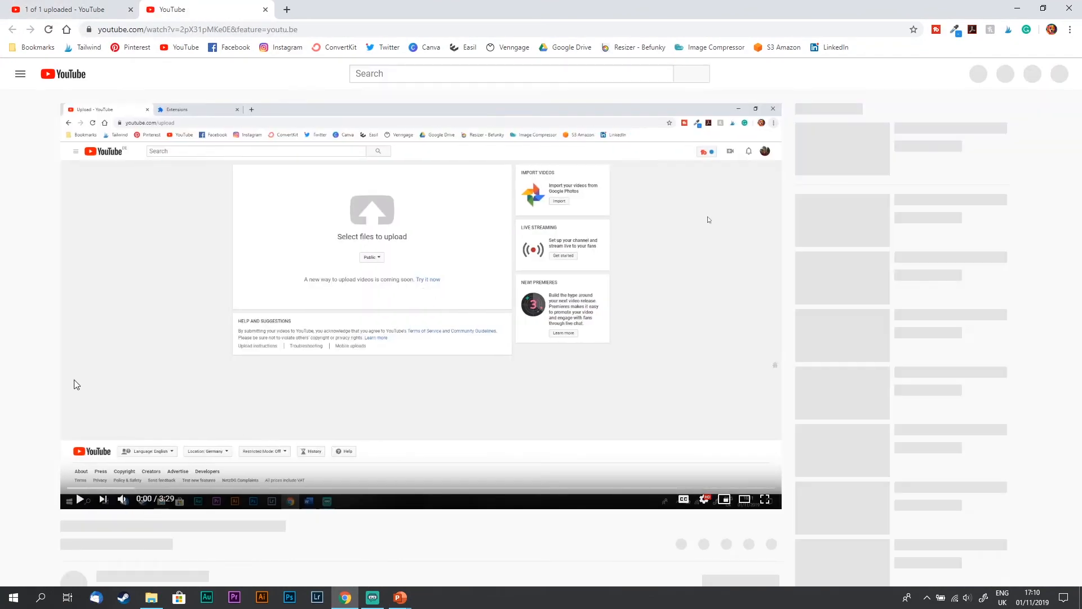
pyautogui.click(420, 311)
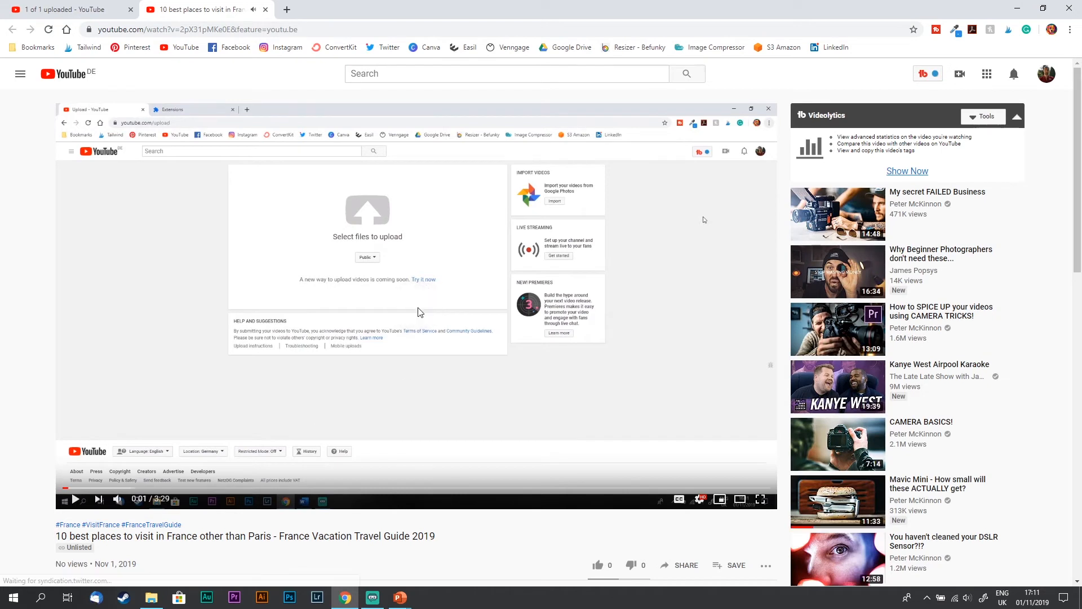
pyautogui.scroll(-3, 32, 361)
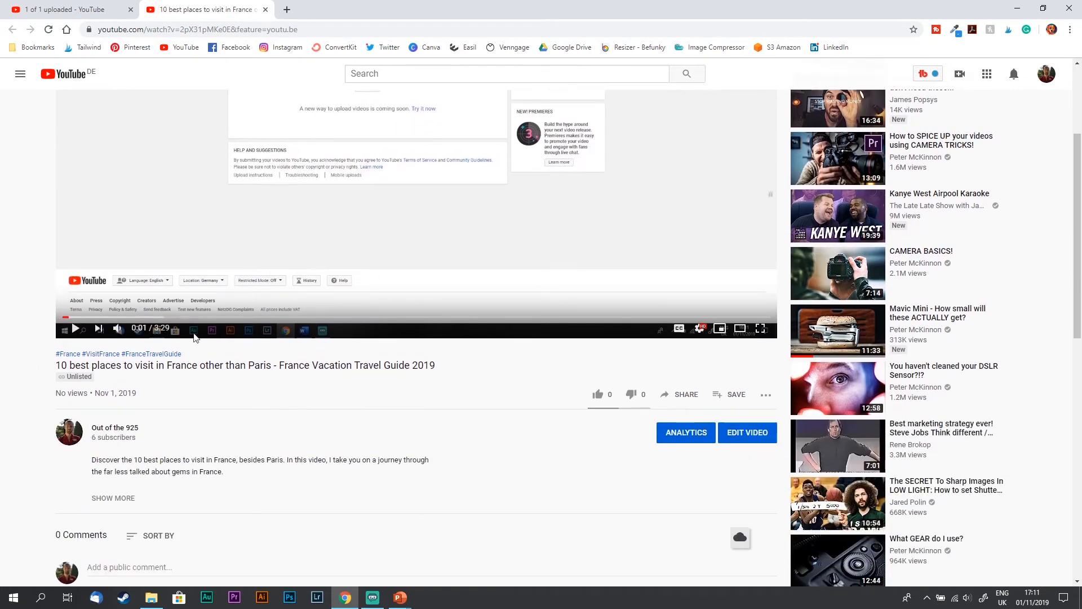
pyautogui.scroll(-1, 43, 369)
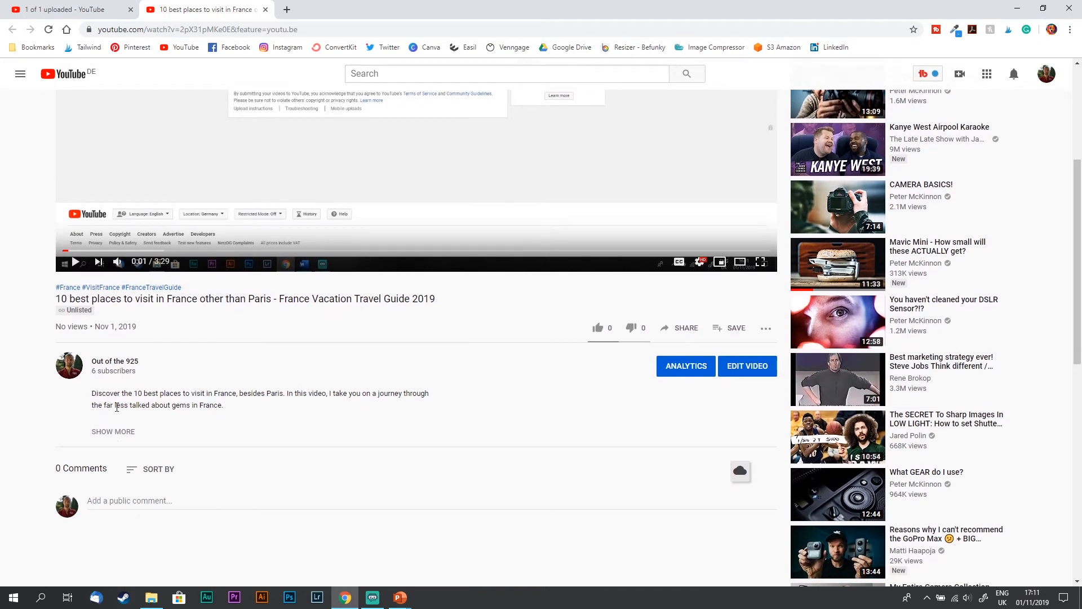
pyautogui.click(123, 431)
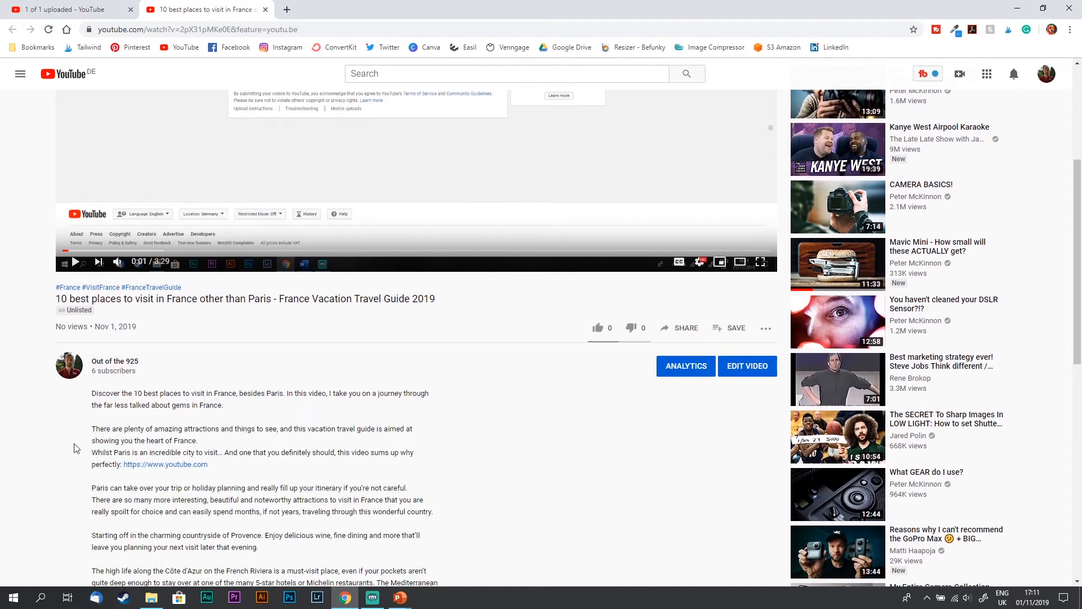
# Step: Review the video's title, hashtags, description text, links and category on its watch page
pyautogui.scroll(-5, 74, 451)
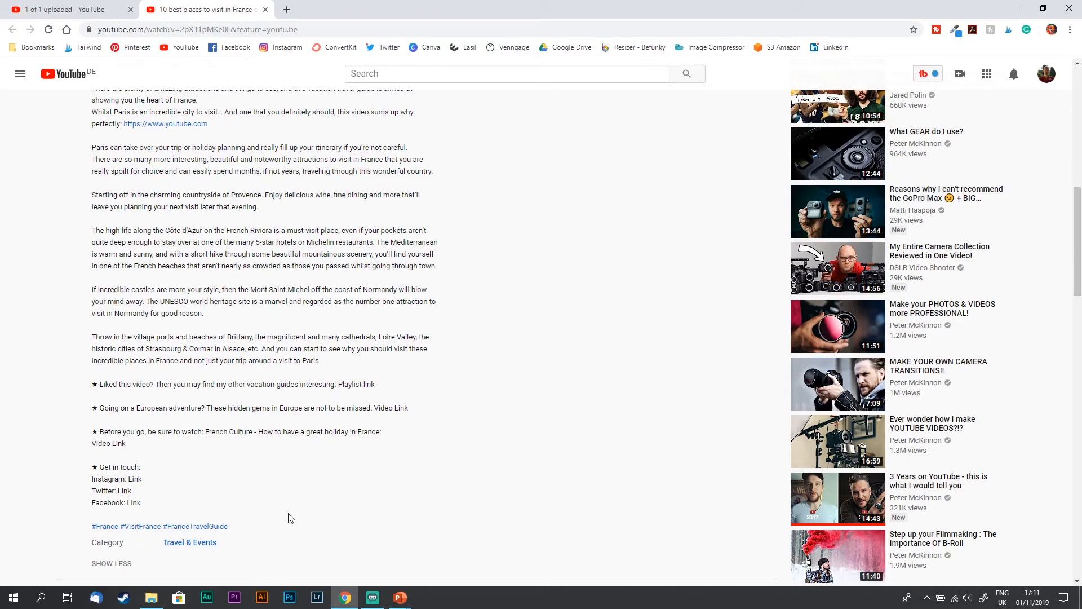
pyautogui.scroll(-1, 341, 536)
pyautogui.scroll(-2, 340, 536)
pyautogui.scroll(7, 391, 465)
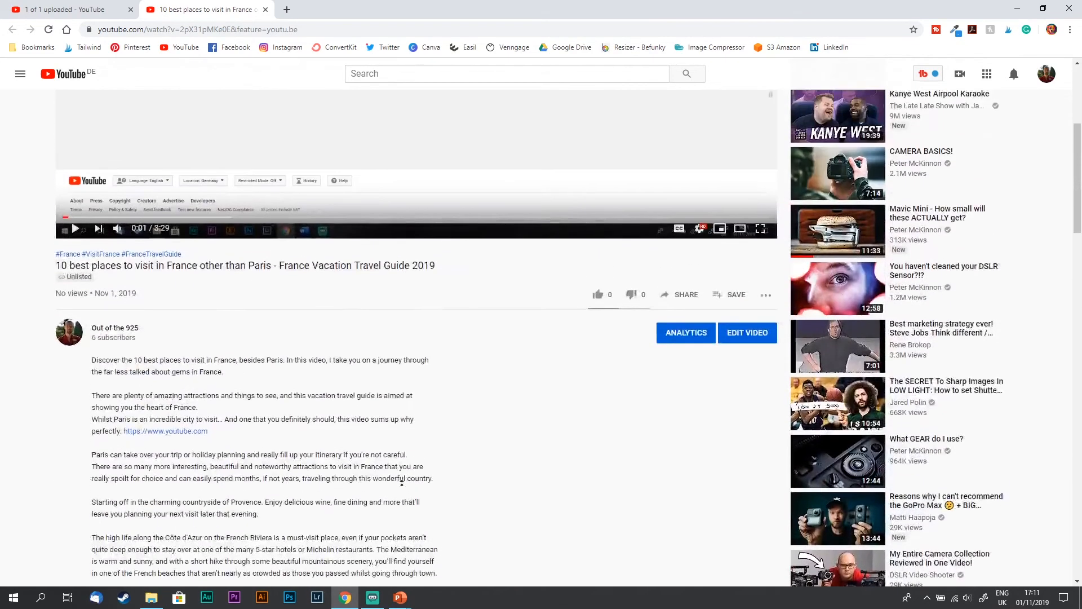
pyautogui.scroll(1, 391, 465)
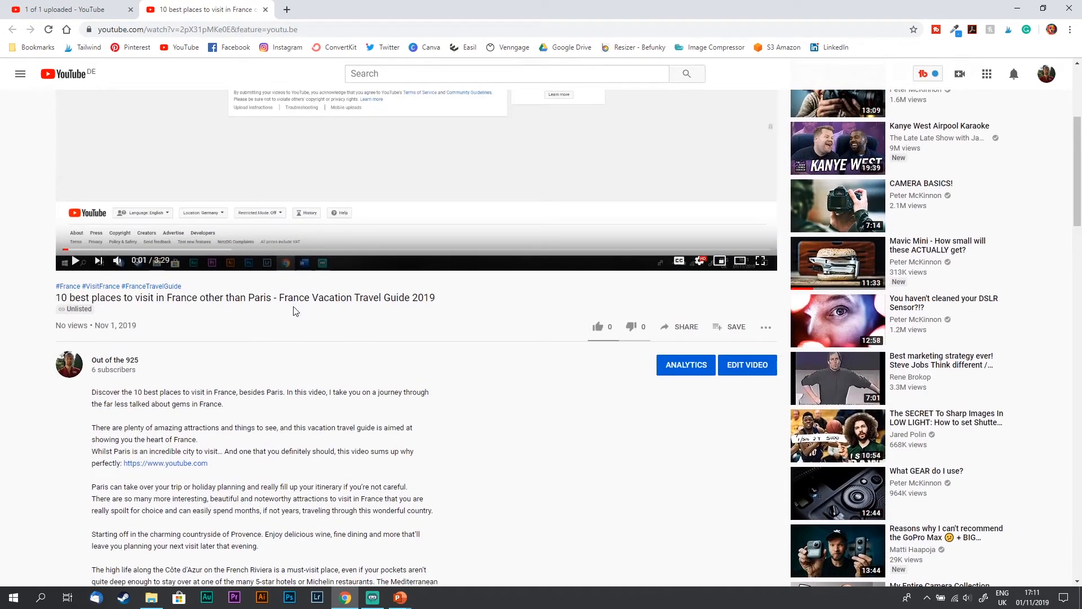
pyautogui.scroll(3, 260, 418)
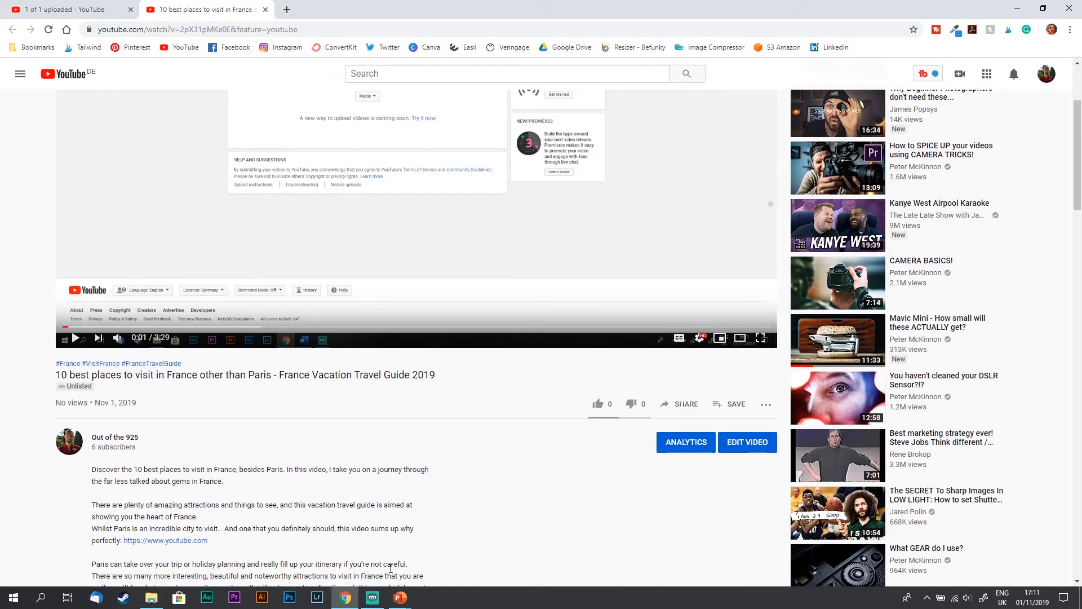
pyautogui.scroll(-6, 453, 527)
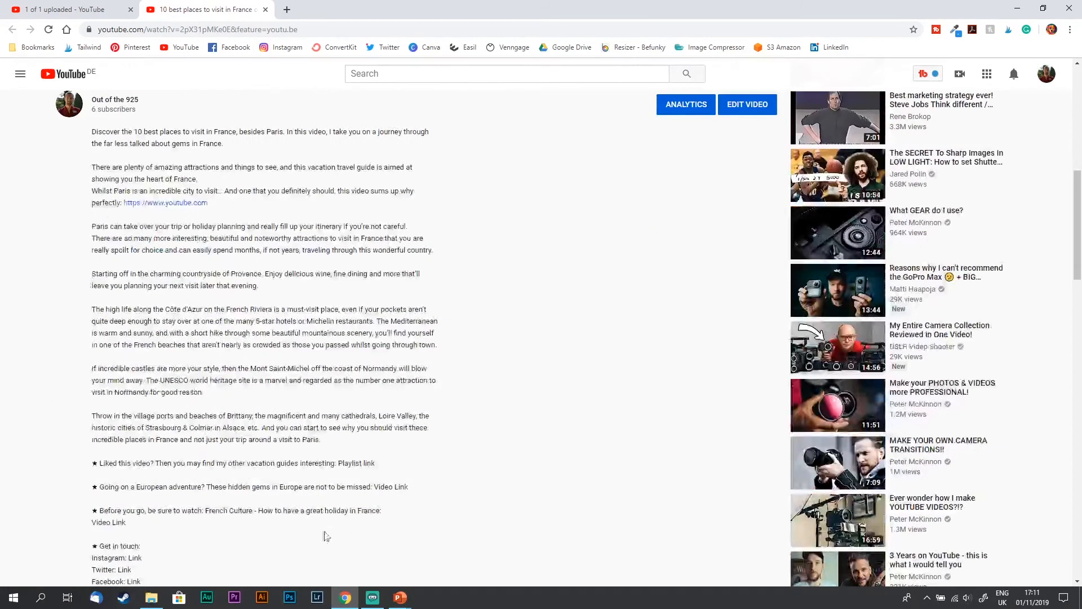
pyautogui.scroll(9, 299, 512)
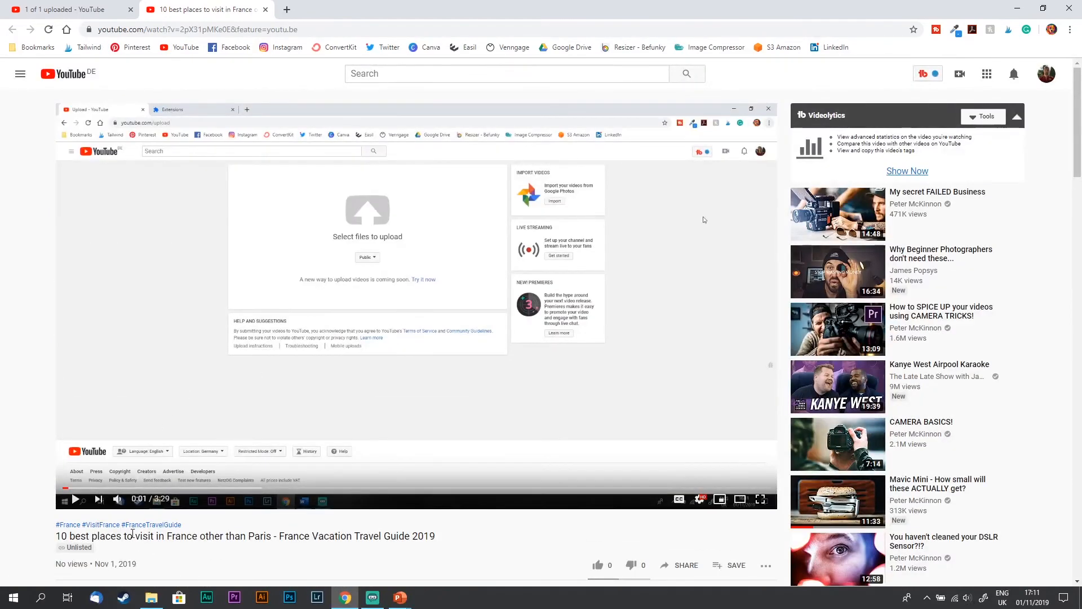
pyautogui.scroll(-3, 304, 553)
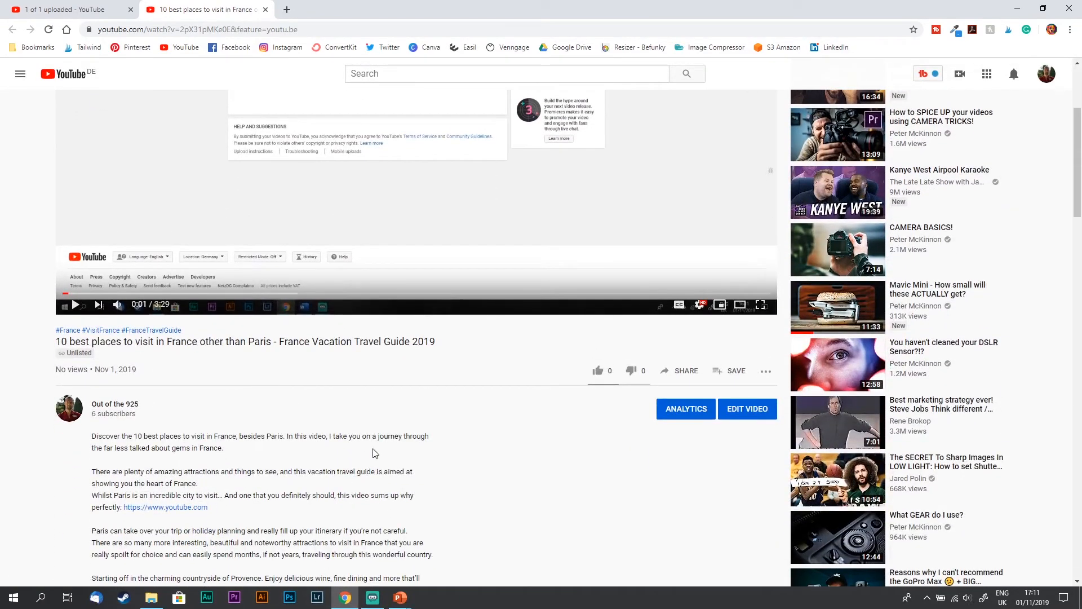
pyautogui.scroll(3, 465, 497)
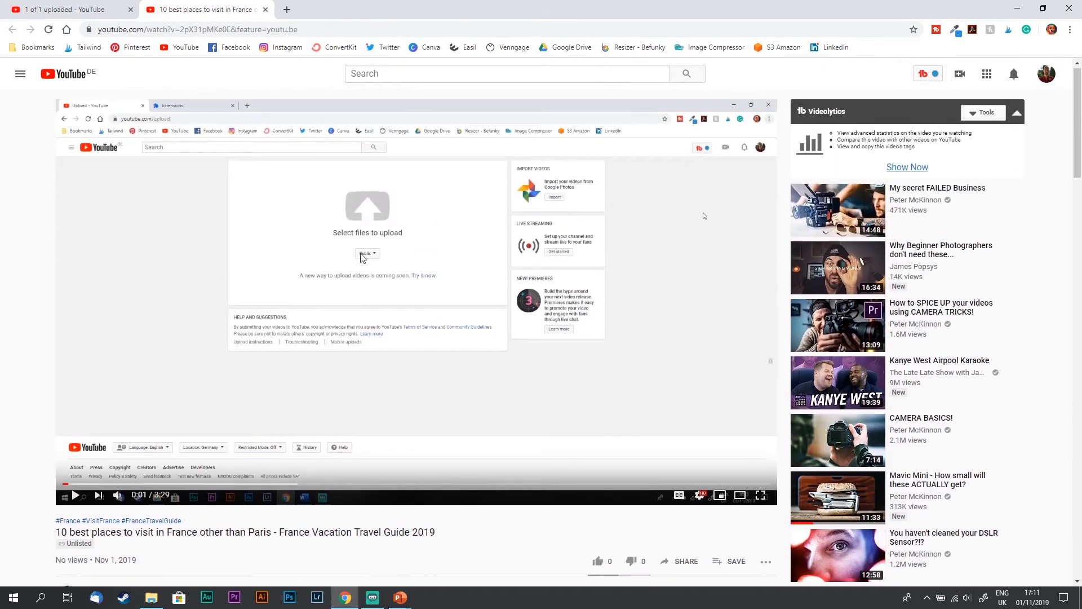
# Step: Open the France video for editing in YouTube Studio, look over its details and go to its transcriptions
pyautogui.scroll(-4, 484, 548)
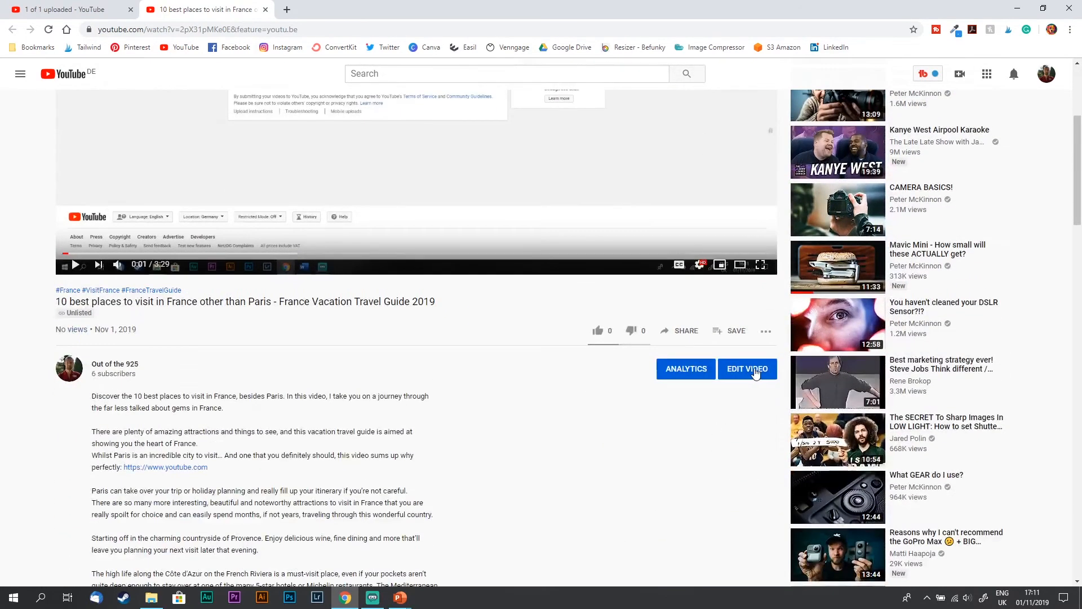
pyautogui.click(753, 372)
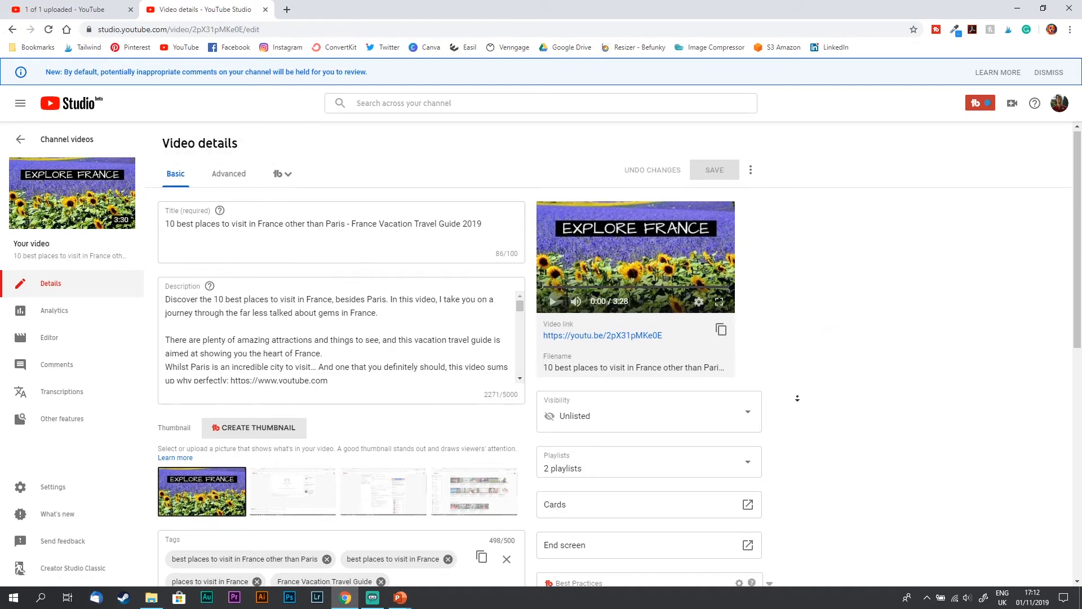
pyautogui.scroll(-6, 800, 370)
pyautogui.scroll(5, 825, 259)
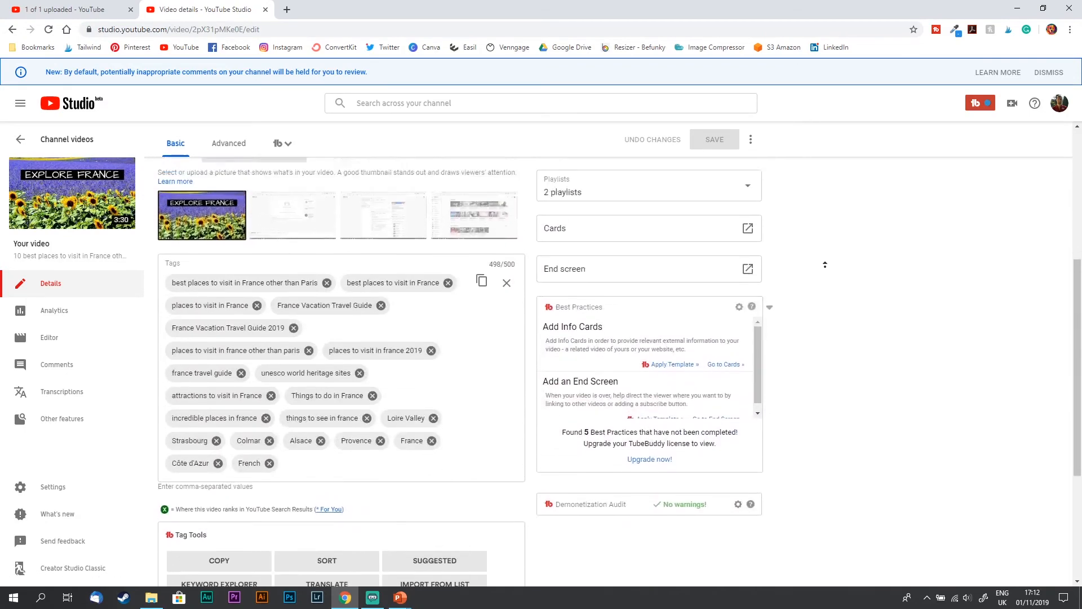
pyautogui.scroll(1, 996, 336)
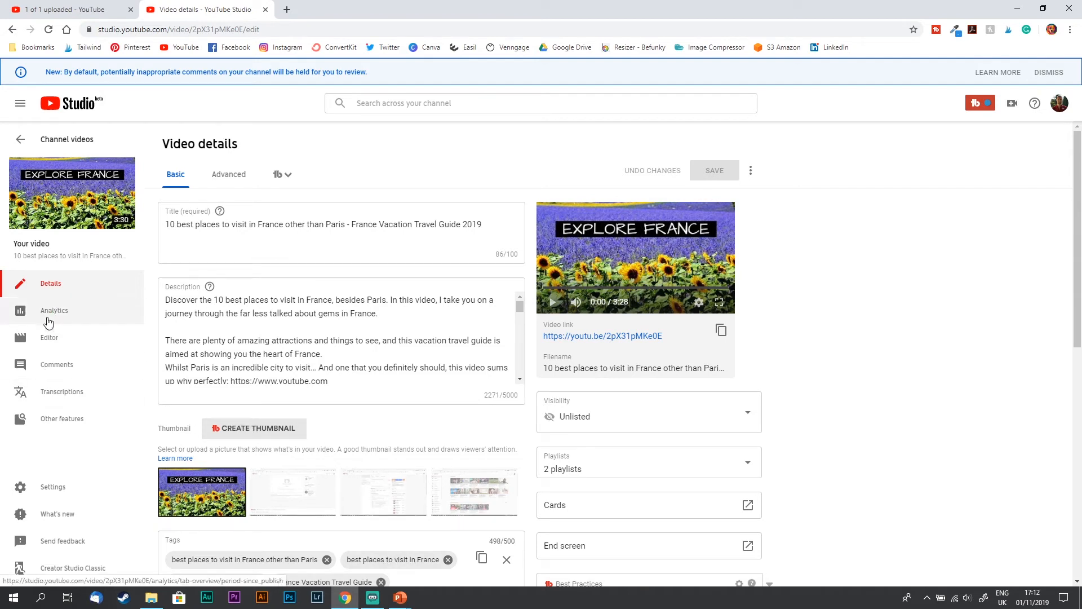
pyautogui.click(55, 398)
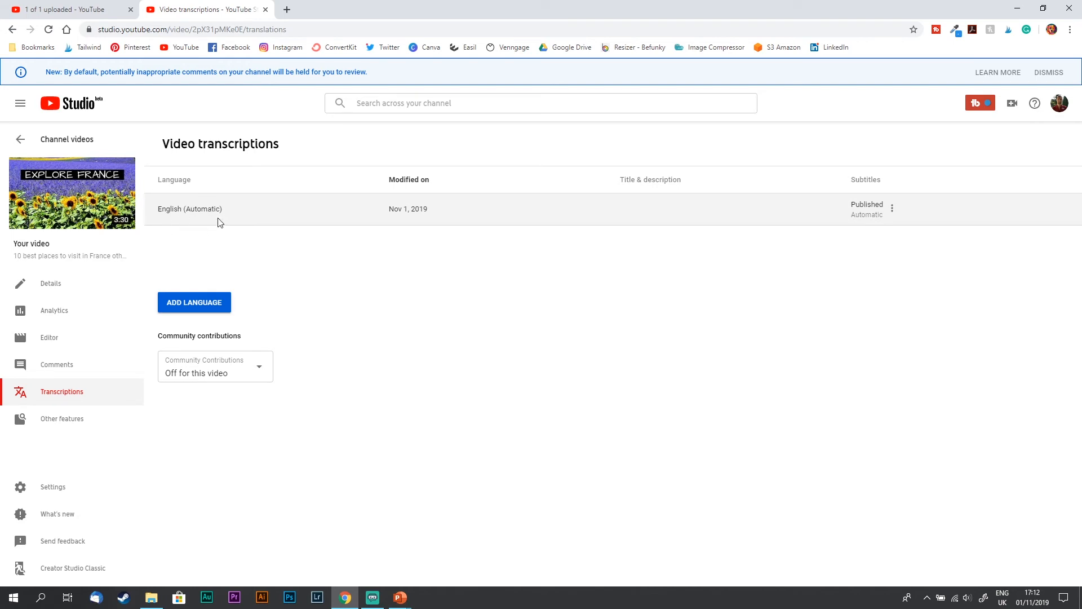
# Step: Open the France video's automatic English subtitles in Classic Studio and start editing them
pyautogui.click(892, 209)
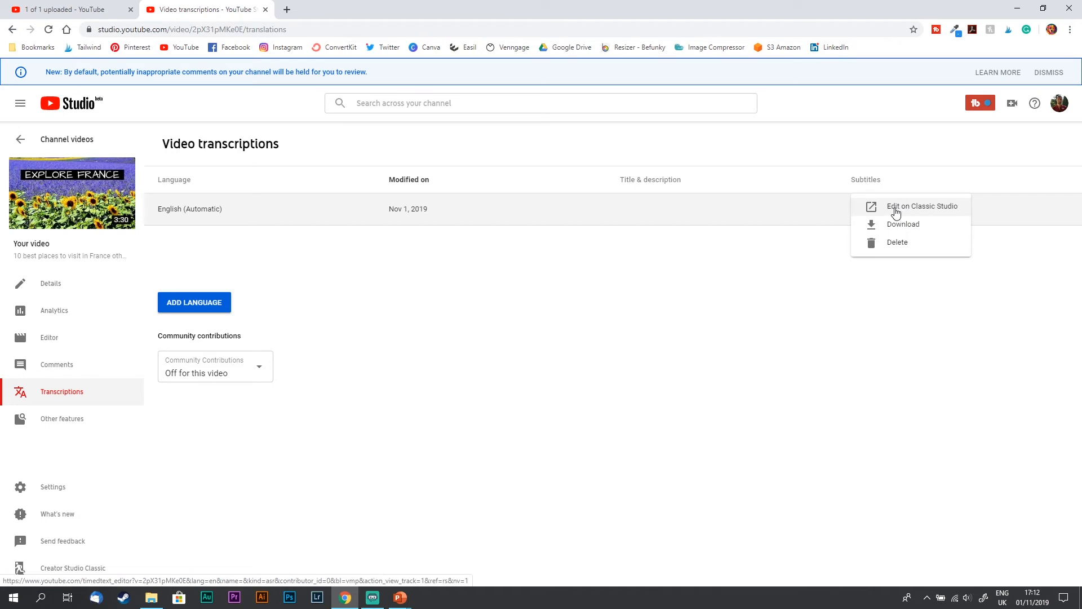
pyautogui.click(896, 211)
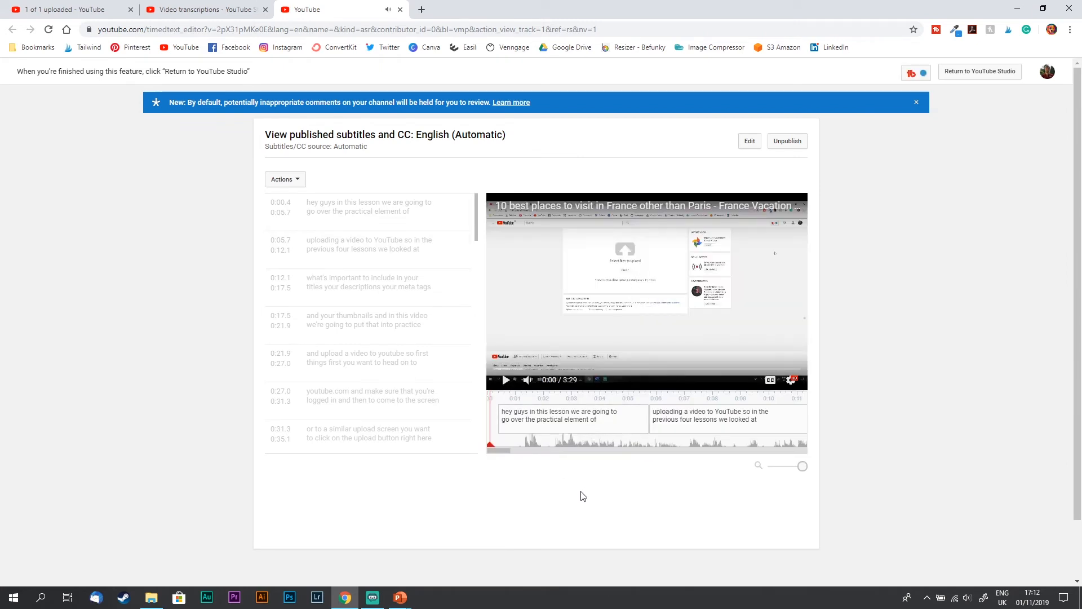
pyautogui.scroll(-1, 583, 496)
pyautogui.scroll(1, 544, 437)
pyautogui.scroll(-1, 587, 514)
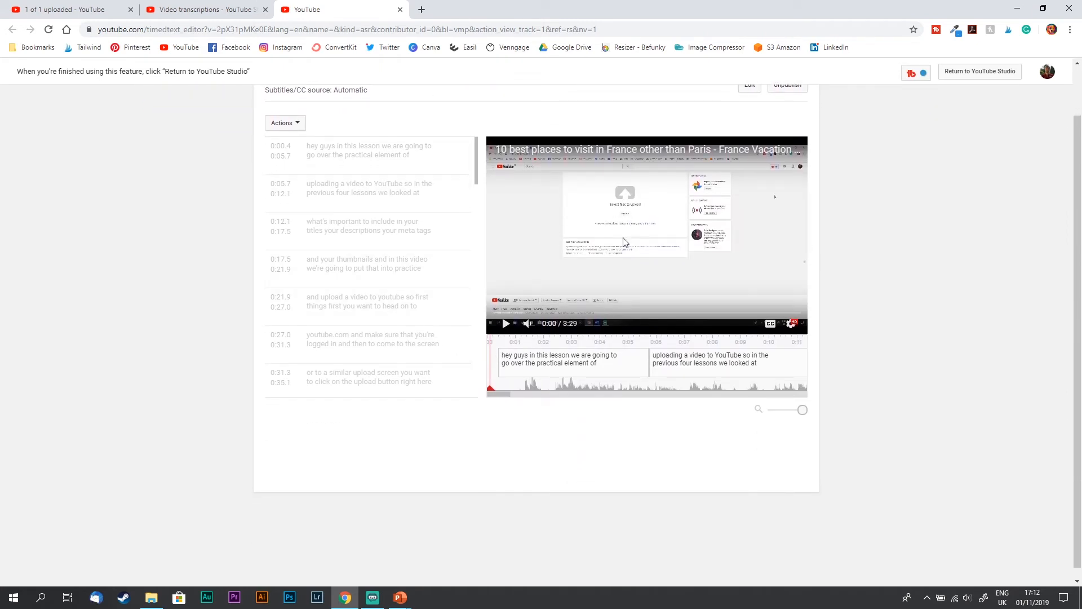
pyautogui.scroll(1, 964, 268)
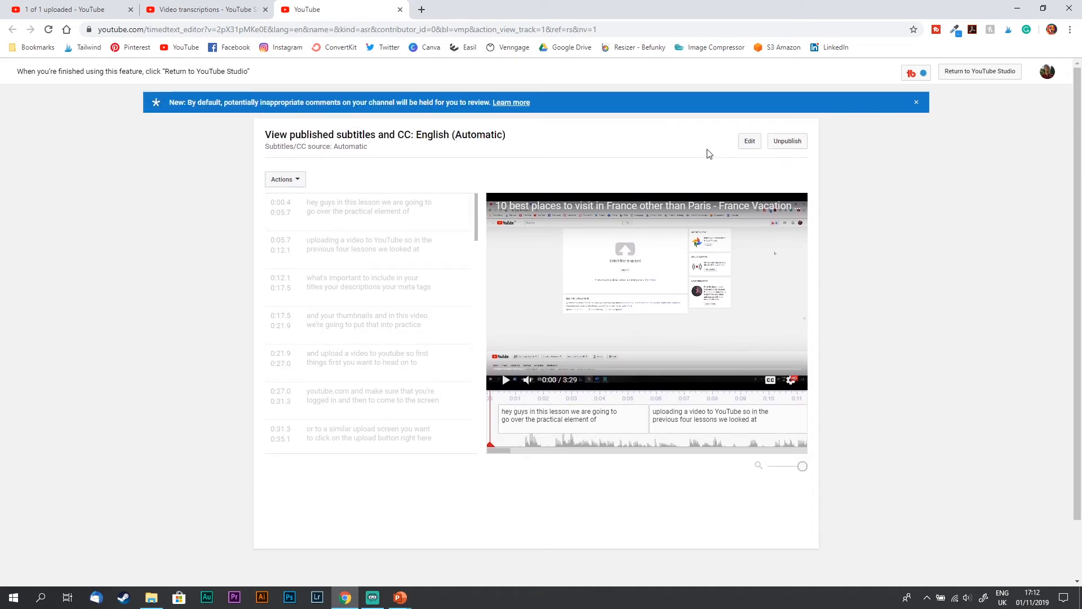
pyautogui.click(749, 141)
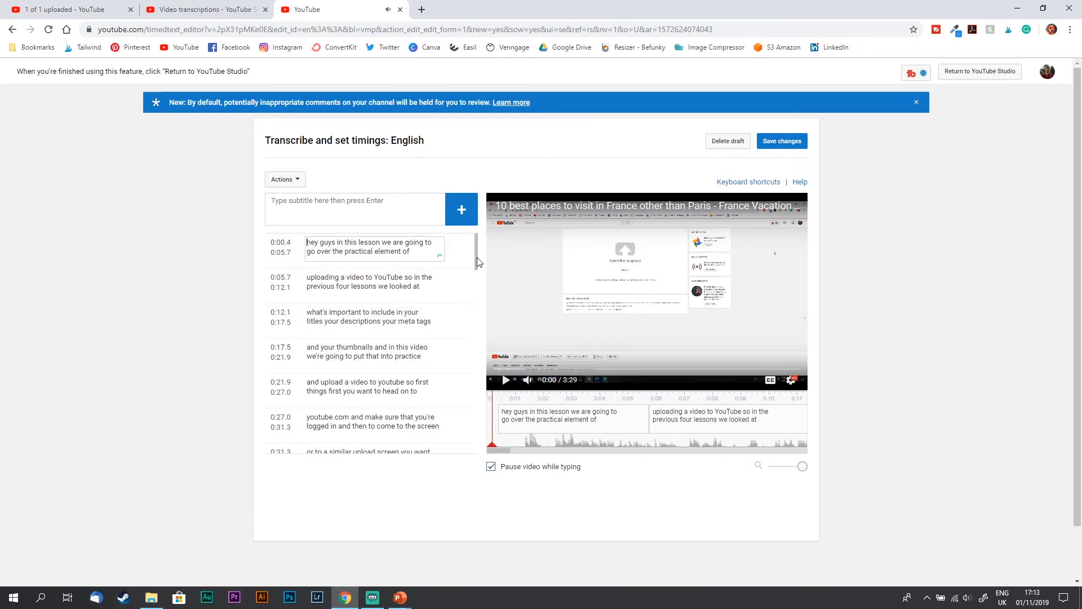
# Step: Replace the first subtitle with "Hey Guys, in this video we're going to share the 10 best places to visit in France, other than Paris"
pyautogui.scroll(-5, 475, 325)
pyautogui.scroll(5, 475, 325)
pyautogui.moveTo(410, 252); pyautogui.dragTo(302, 238)
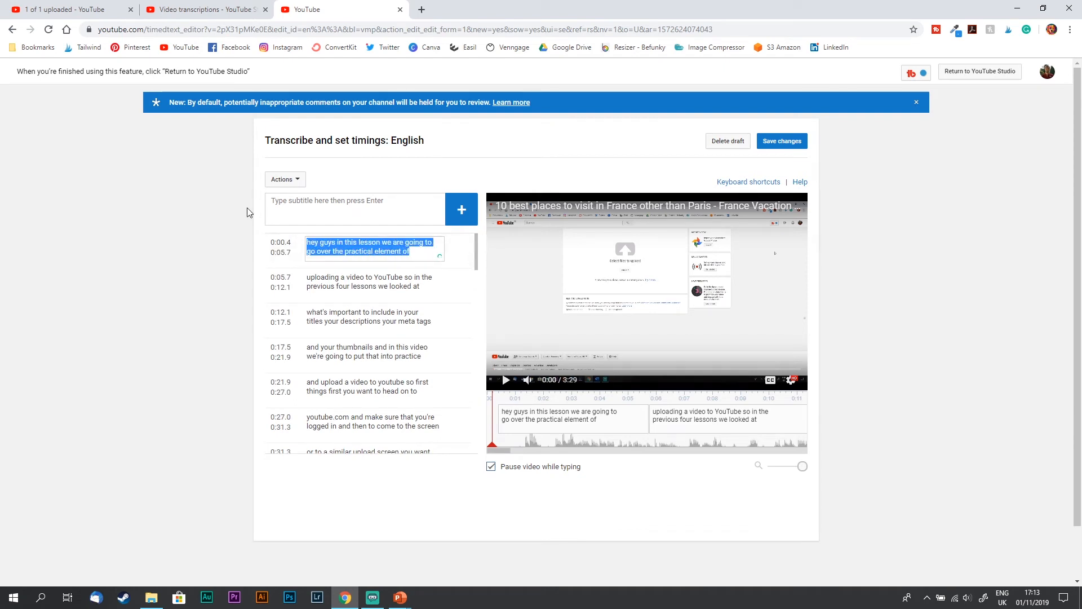
pyautogui.write('Hey T')
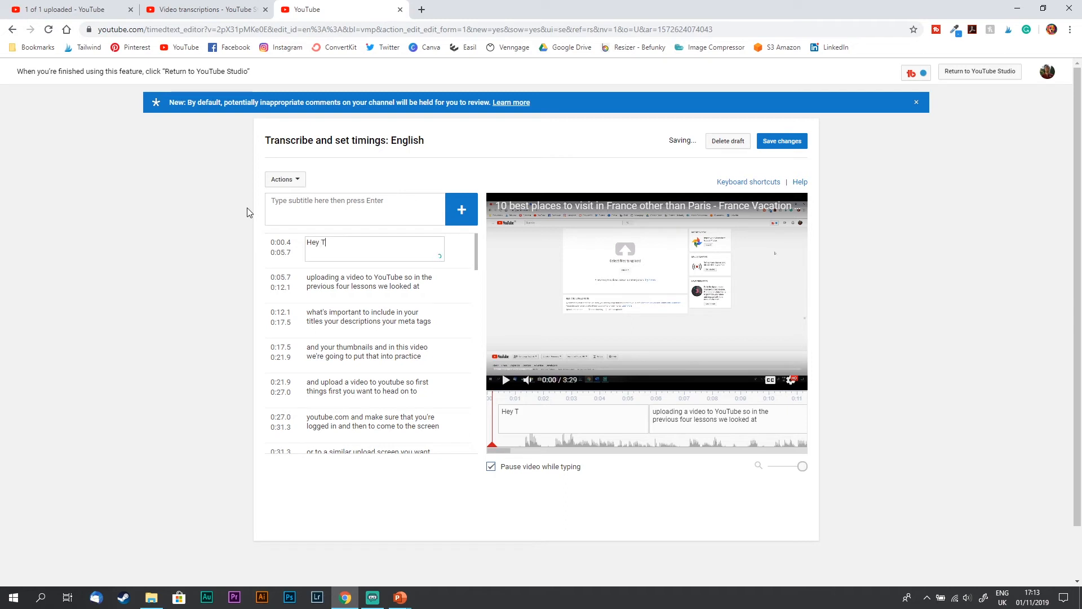
pyautogui.press('BackSpace')
pyautogui.write('Guys, int')
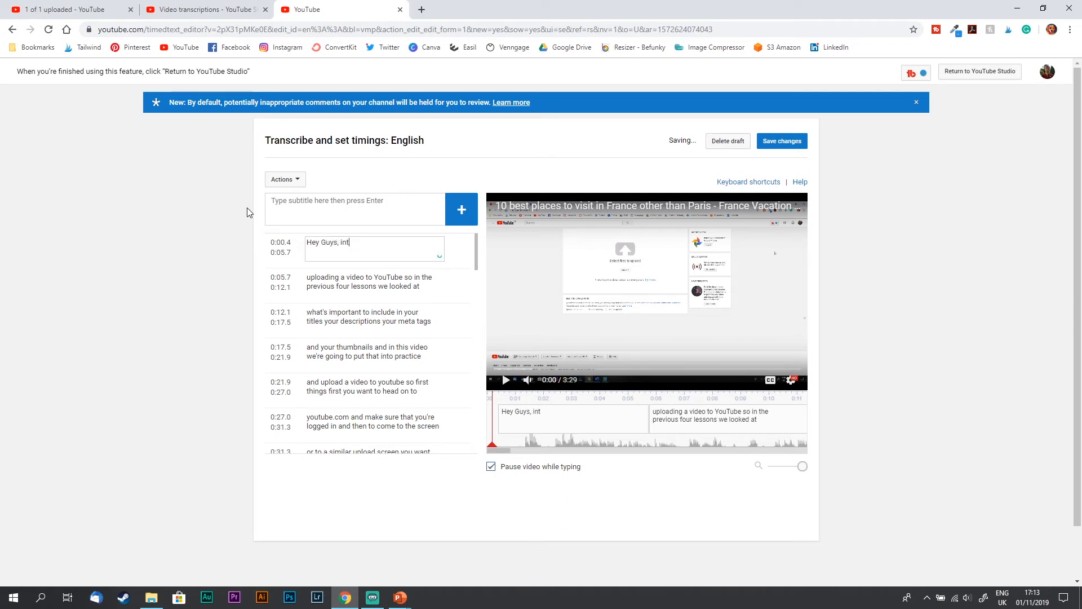
pyautogui.press('BackSpace')
pyautogui.write("this video we're")
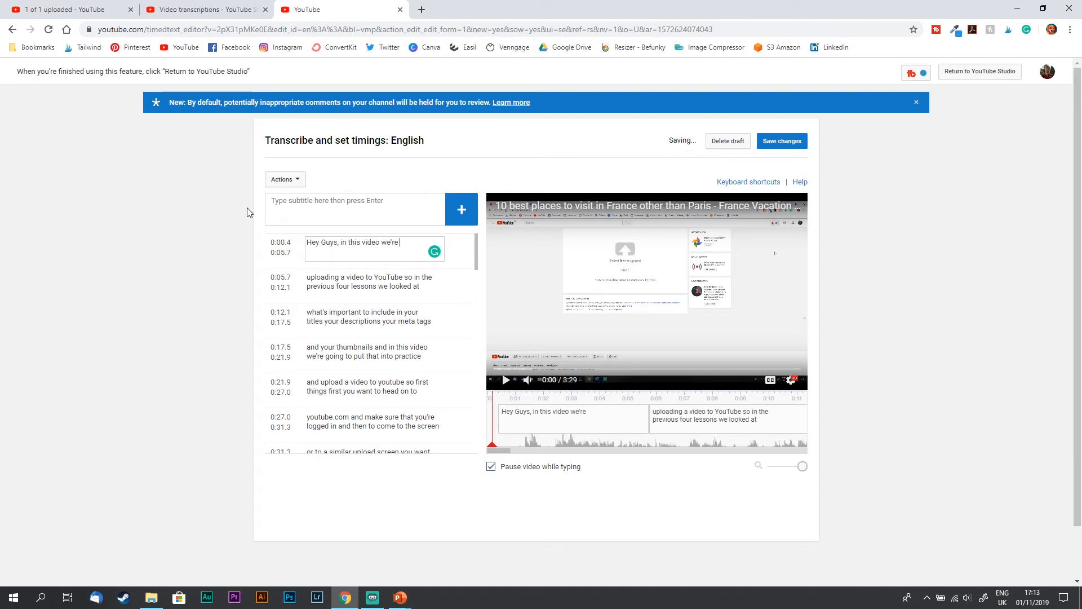
pyautogui.write(' going to')
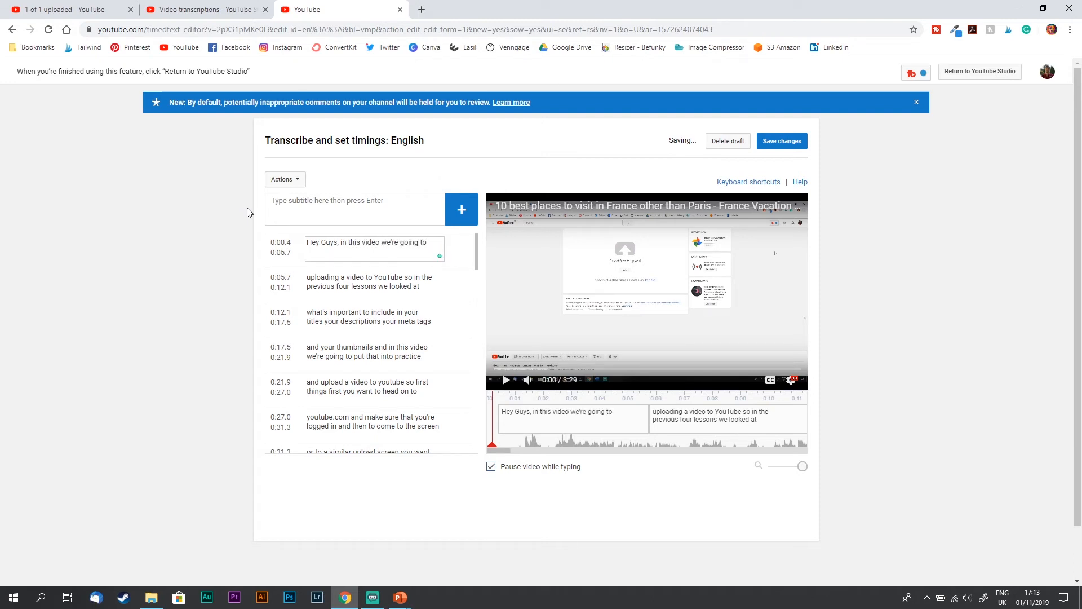
pyautogui.write(' share the 10 best places')
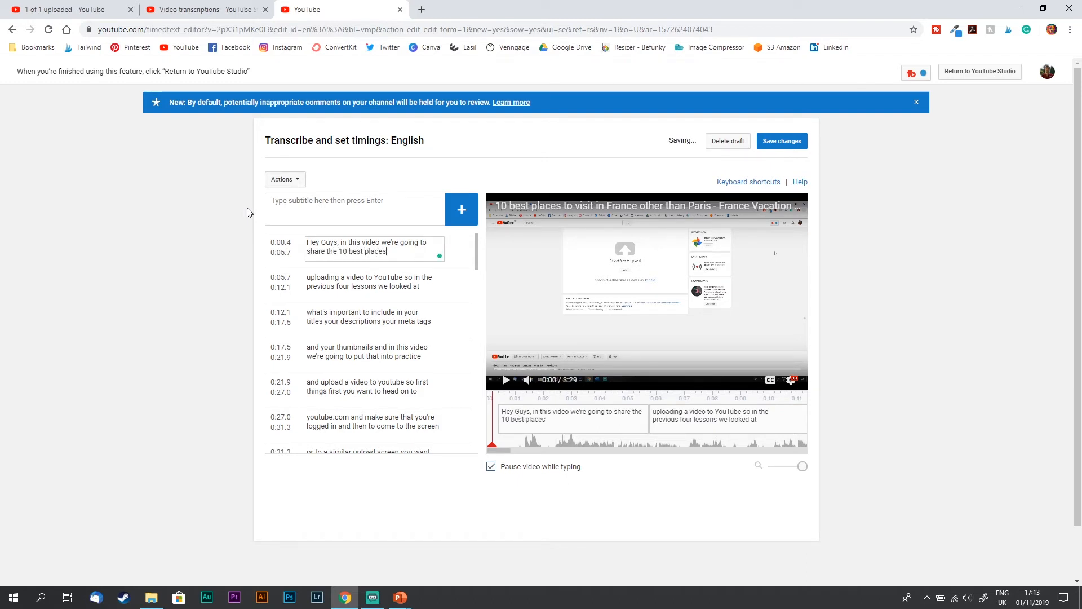
pyautogui.write(' to visit in France, other than')
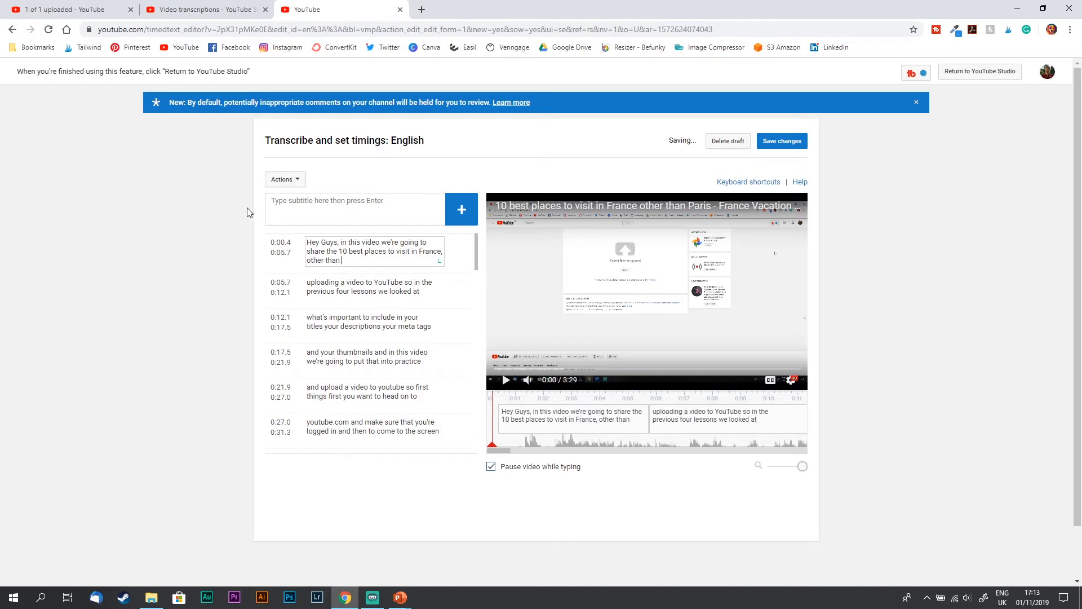
pyautogui.write(' Paris')
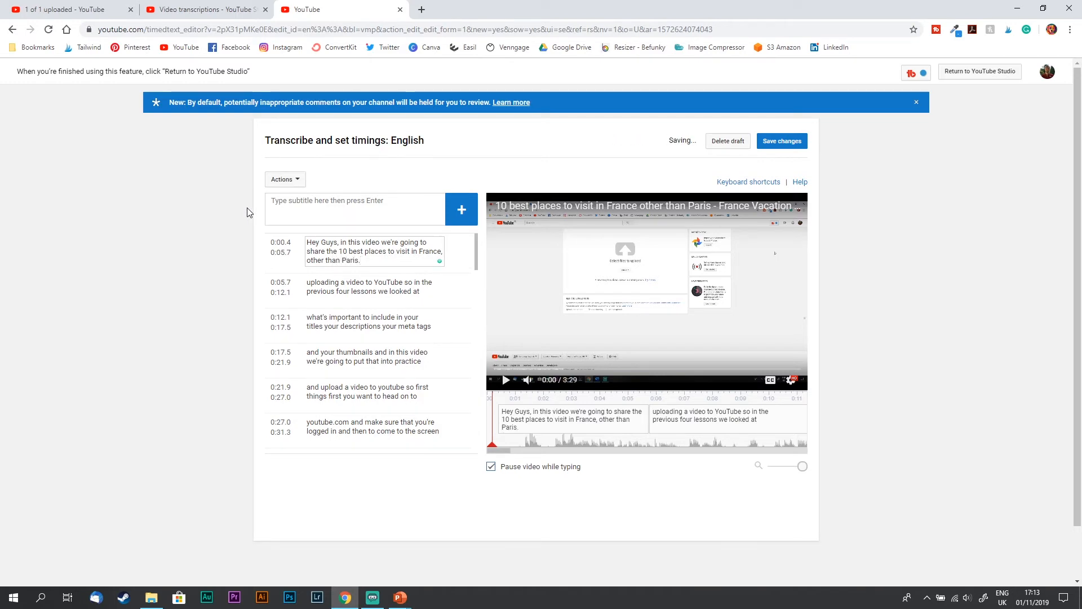
# Step: Replace the second subtitle, starting at 0:05.7, with "Stick around and grab a coffee."
pyautogui.click(345, 292)
pyautogui.write('Stick around ')
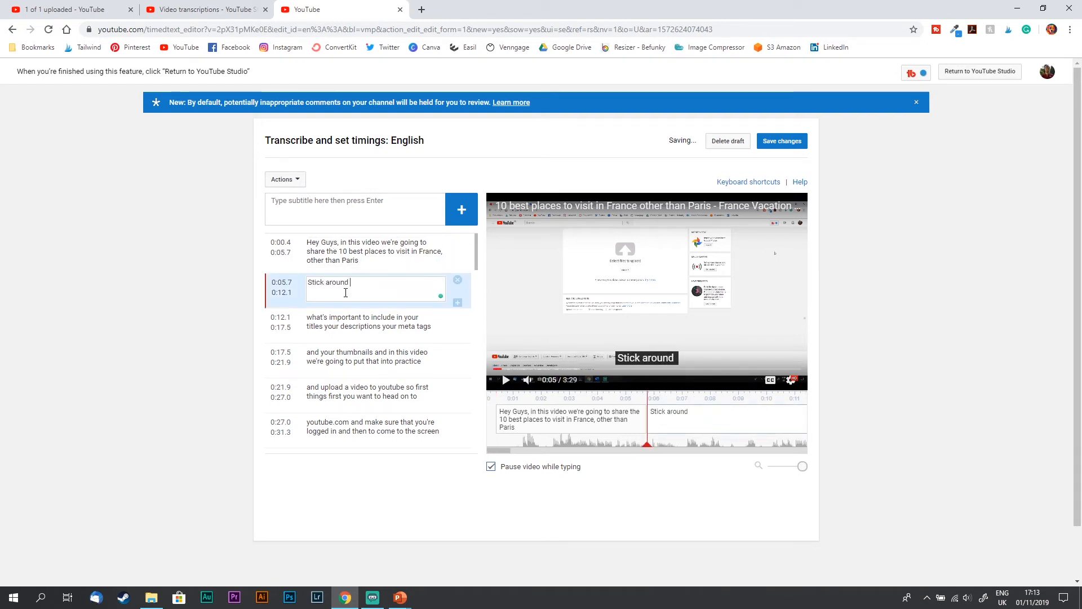
pyautogui.write('f')
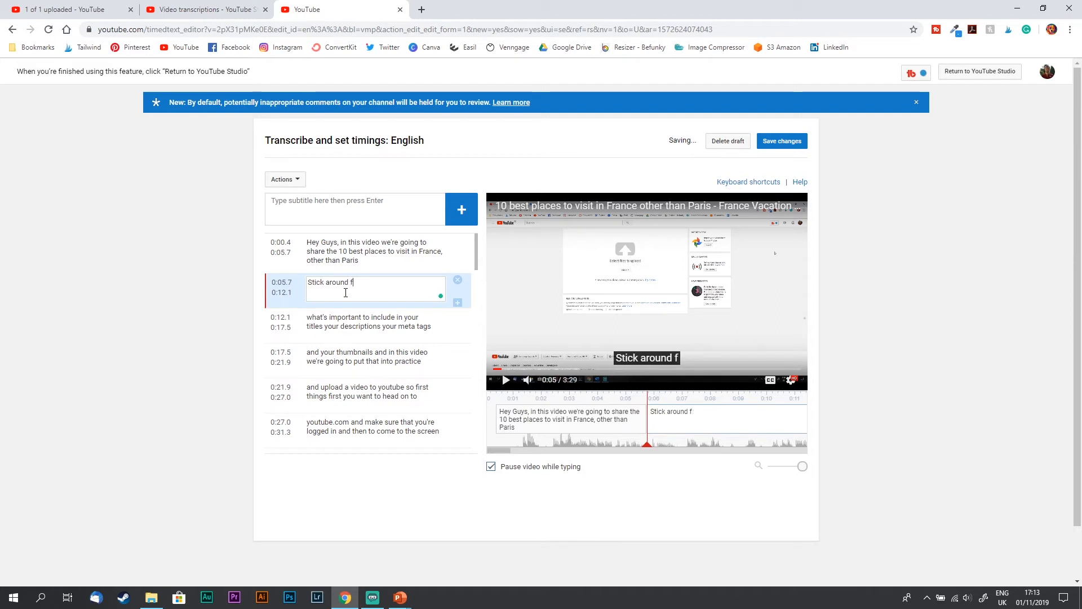
pyautogui.press('BackSpace')
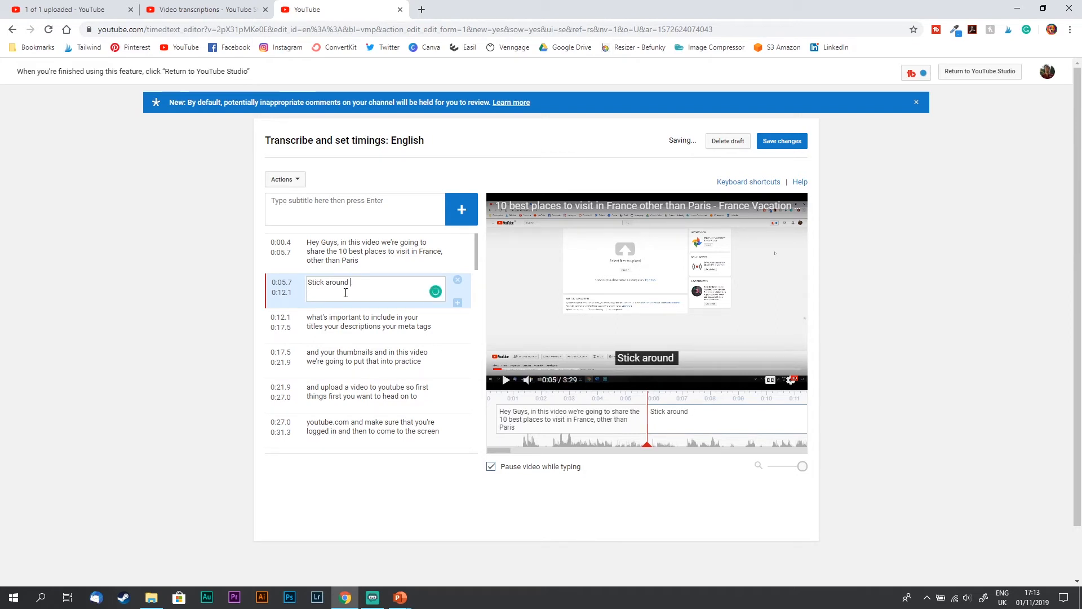
pyautogui.write('and')
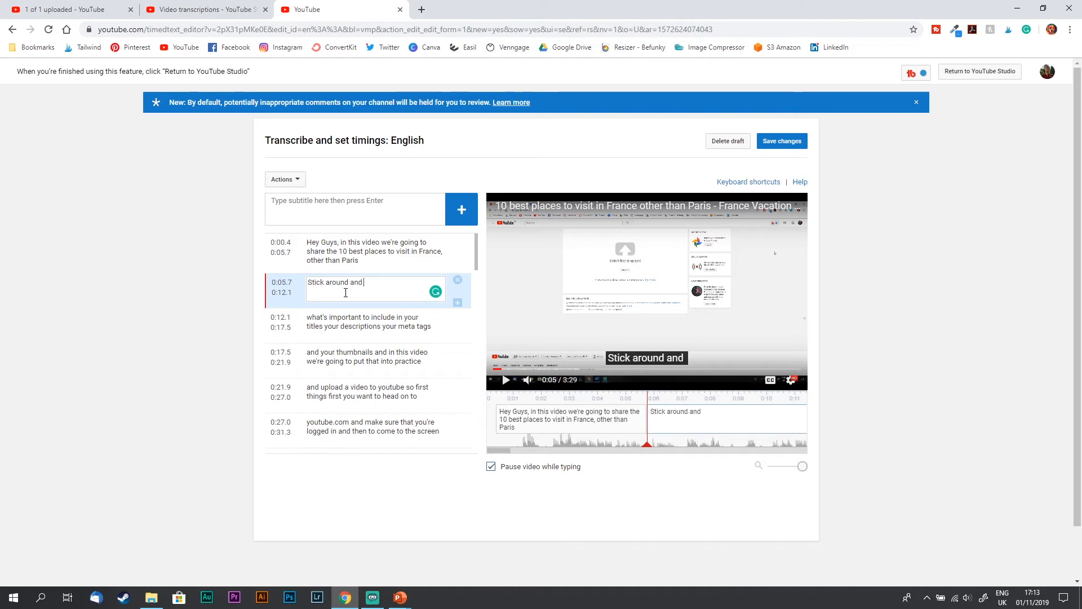
pyautogui.write(' gr')
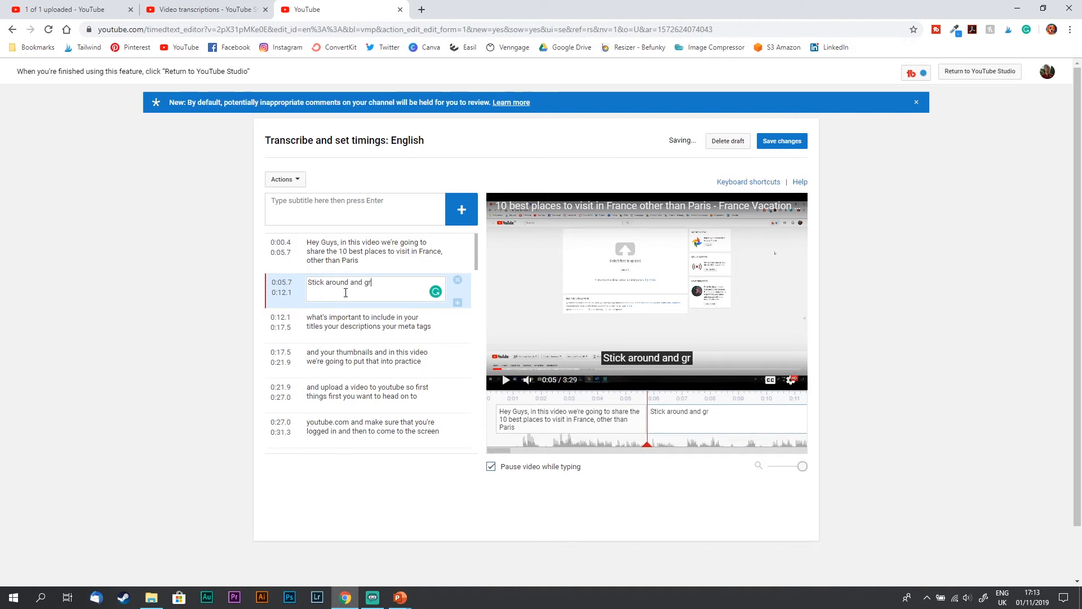
pyautogui.write('ab a coffee')
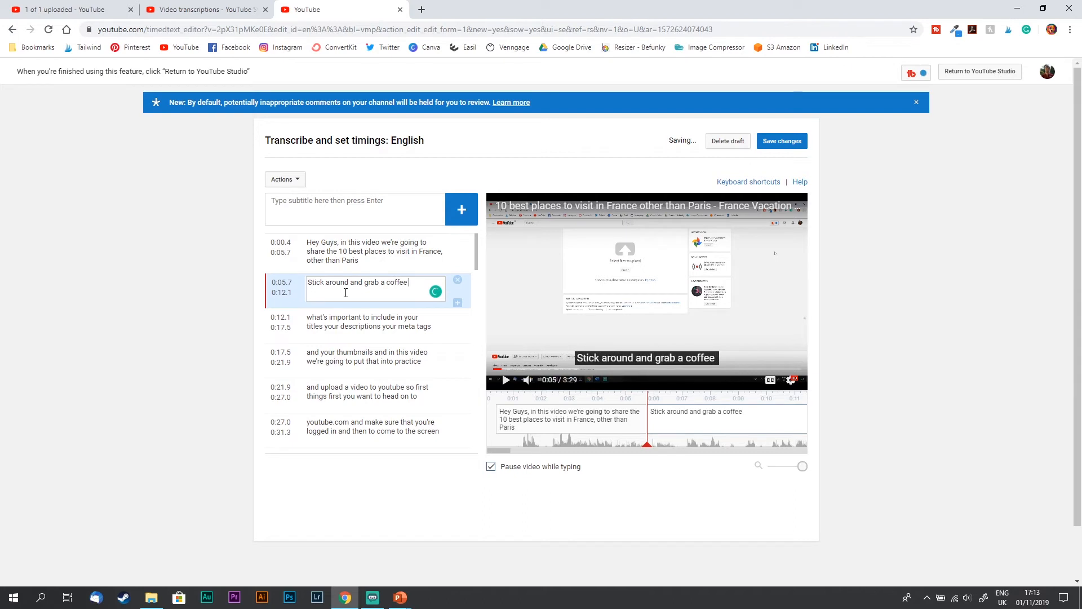
pyautogui.press('BackSpace')
pyautogui.write('.')
# Step: Recheck the first subtitle line and save the edited English subtitles
pyautogui.click(399, 262)
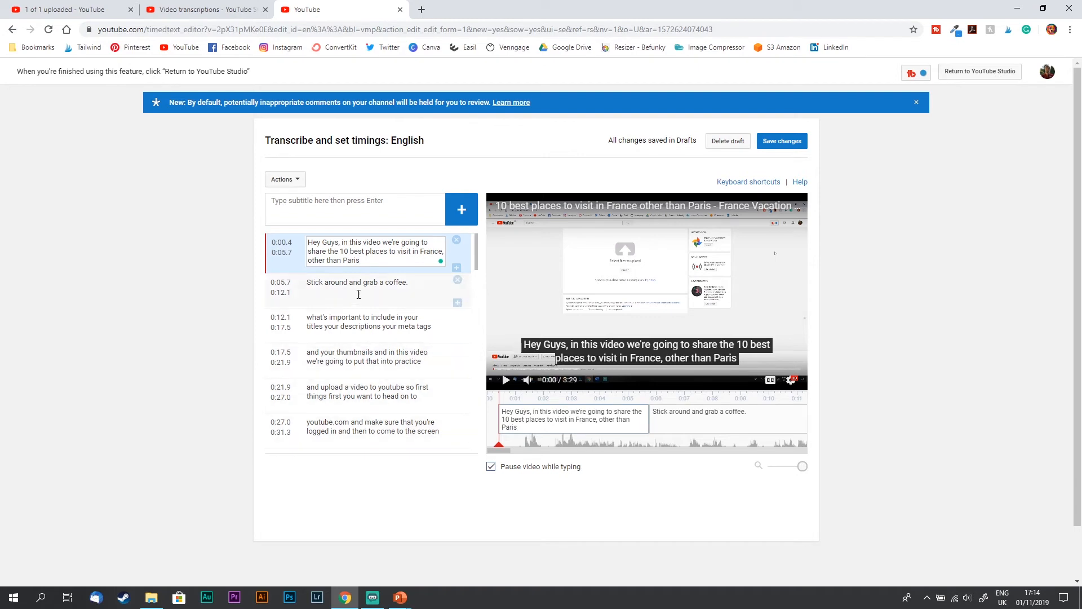
pyautogui.click(853, 419)
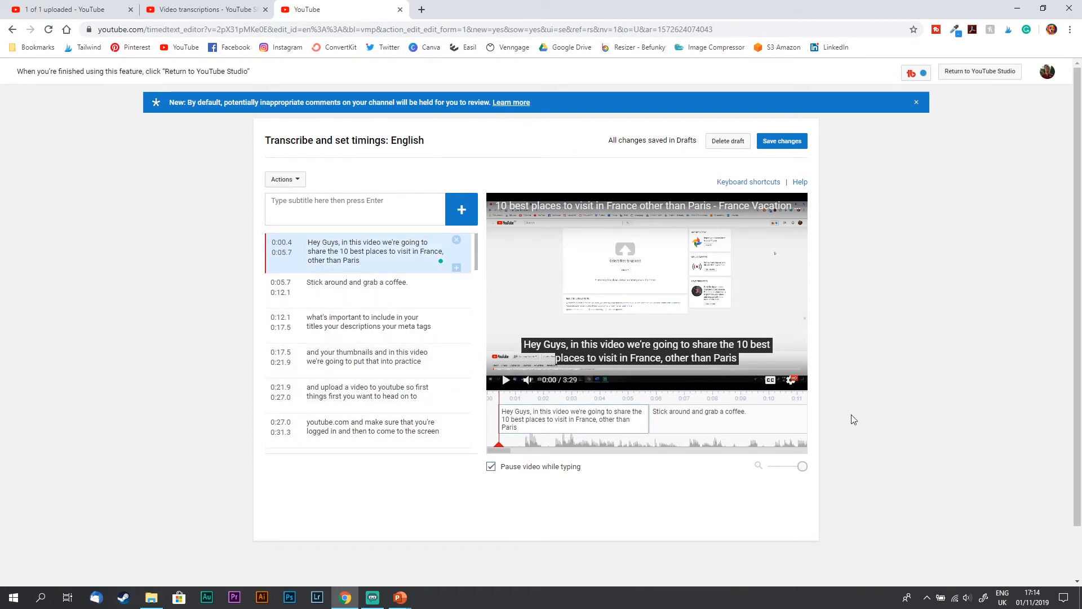
pyautogui.click(776, 146)
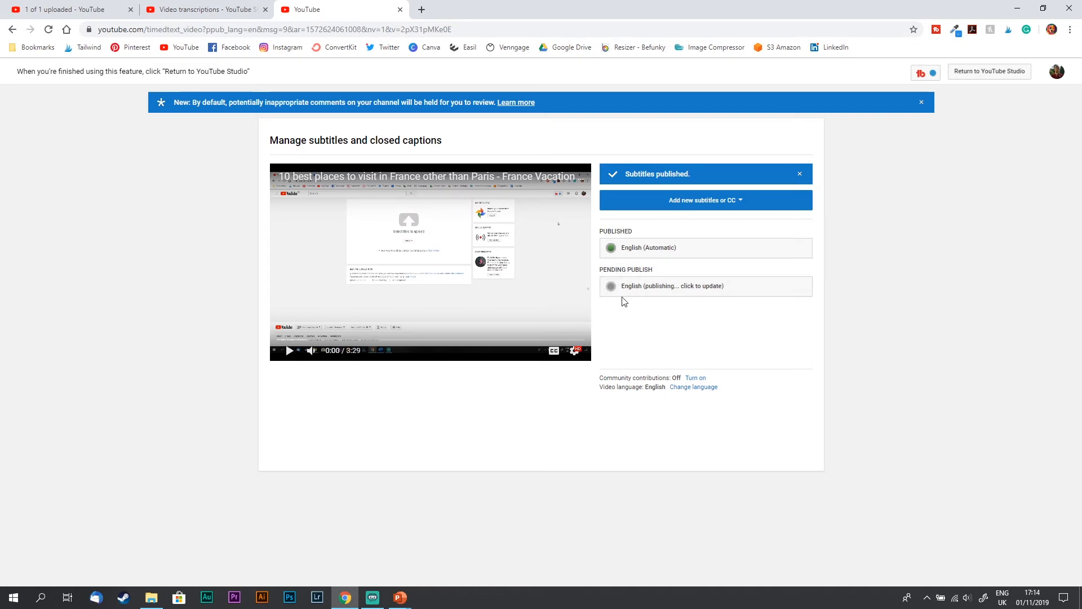
# Step: Look at the languages offered for new subtitles and dismiss the notice about inappropriate comments
pyautogui.click(740, 202)
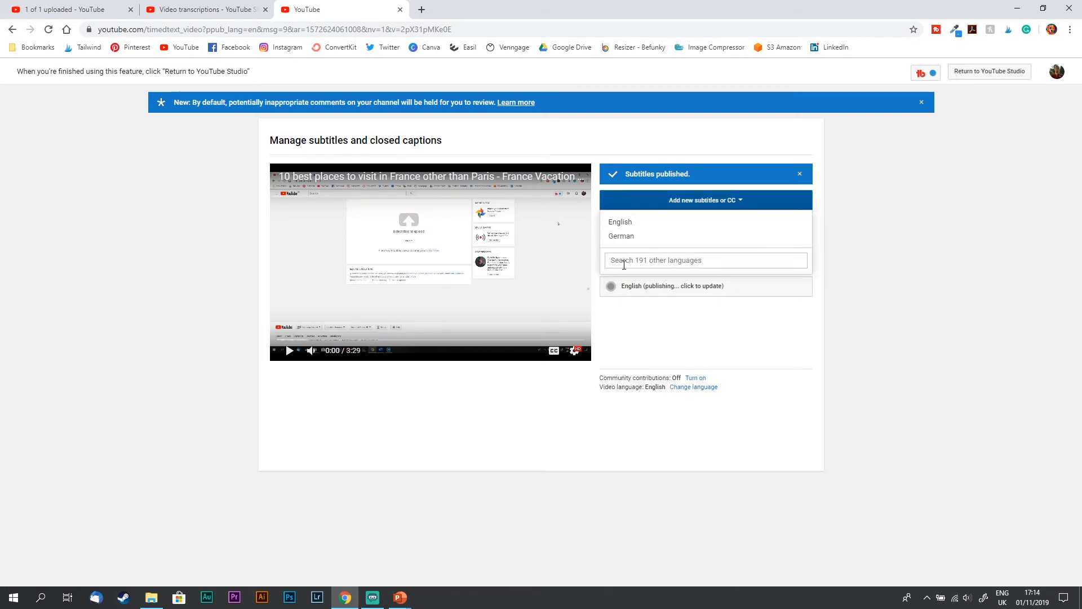
pyautogui.click(679, 349)
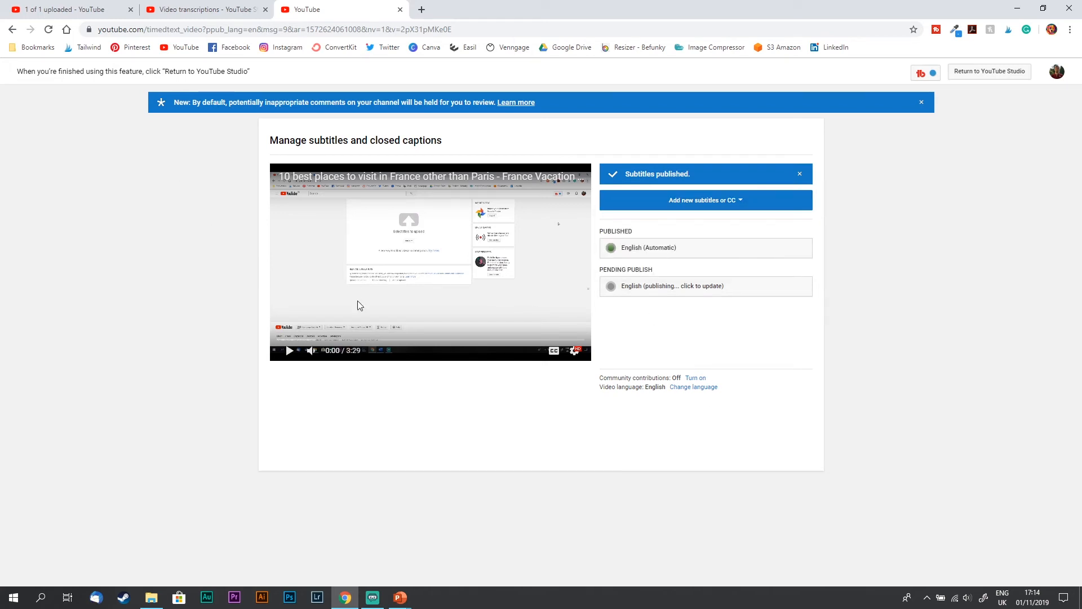
pyautogui.click(922, 102)
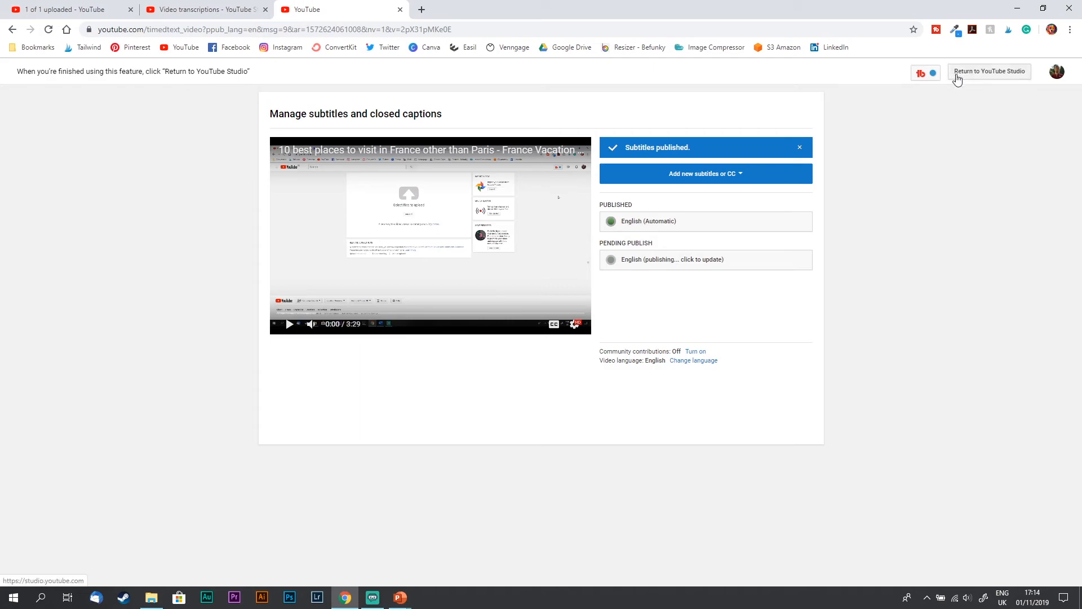
# Step: Check the end screen points on the After Uploading slide in the PowerPoint slide show and return to the browser
pyautogui.moveTo(413, 602)
pyautogui.click(427, 551)
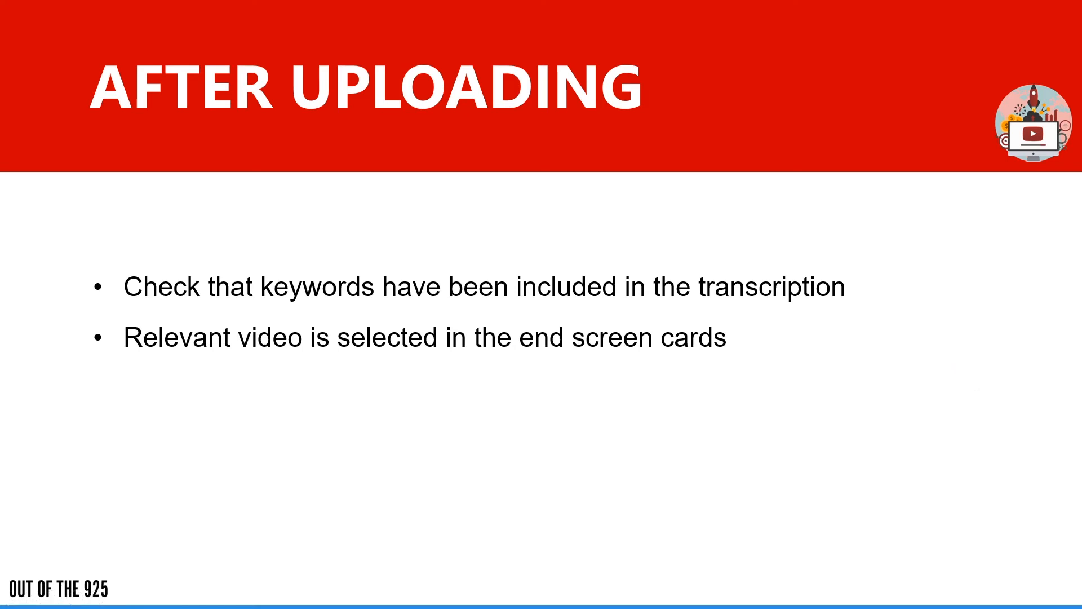
pyautogui.click(887, 396)
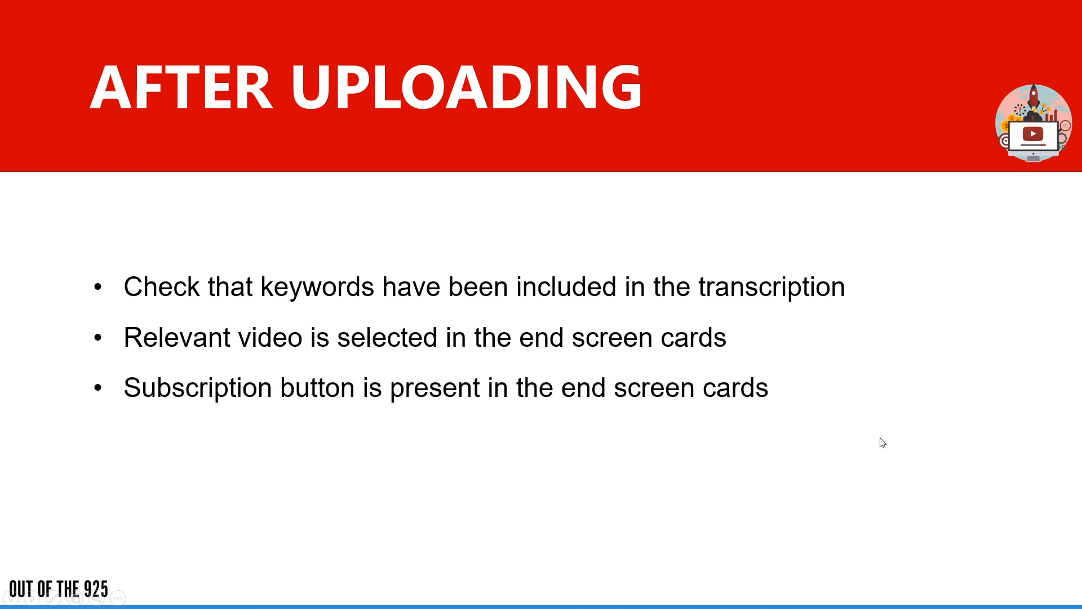
pyautogui.press('super+Tab')
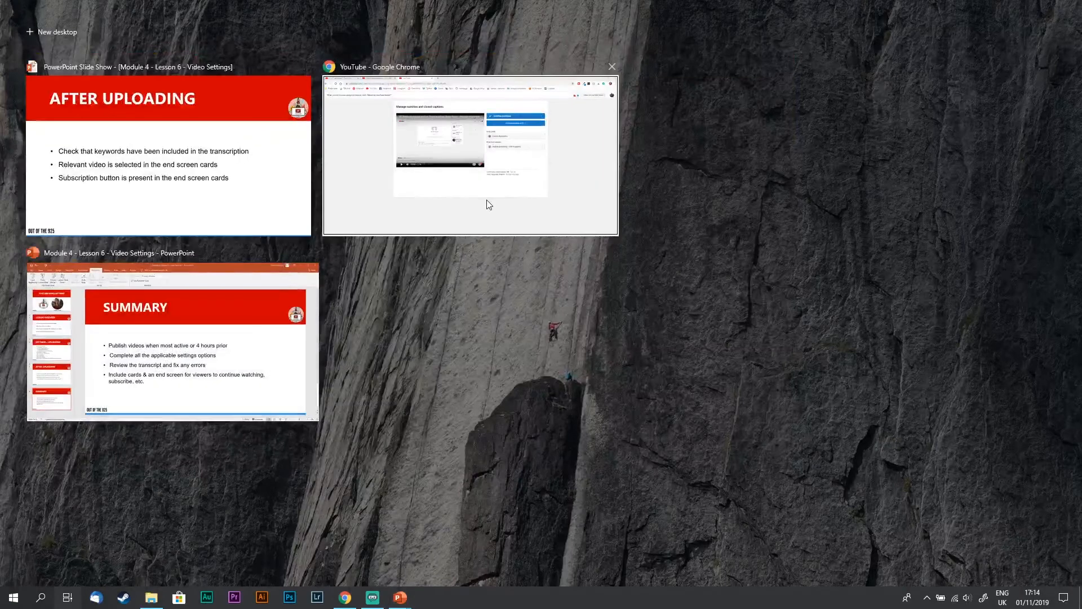
pyautogui.click(486, 202)
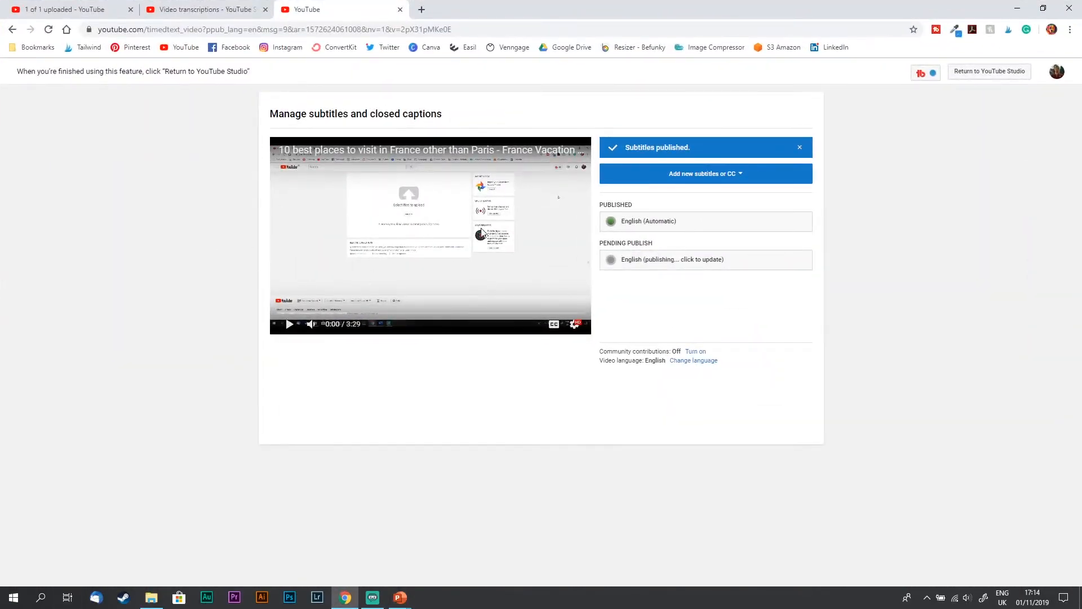
# Step: Return to the France video's transcriptions page in YouTube Studio and reload it, discarding pending changes
pyautogui.rightClick(13, 30)
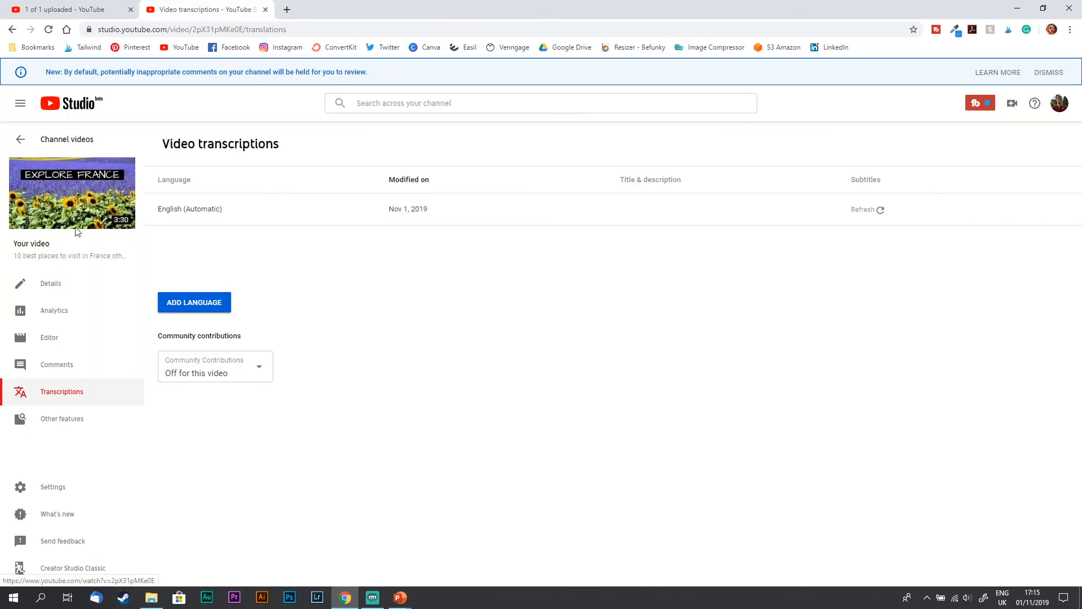
pyautogui.click(54, 287)
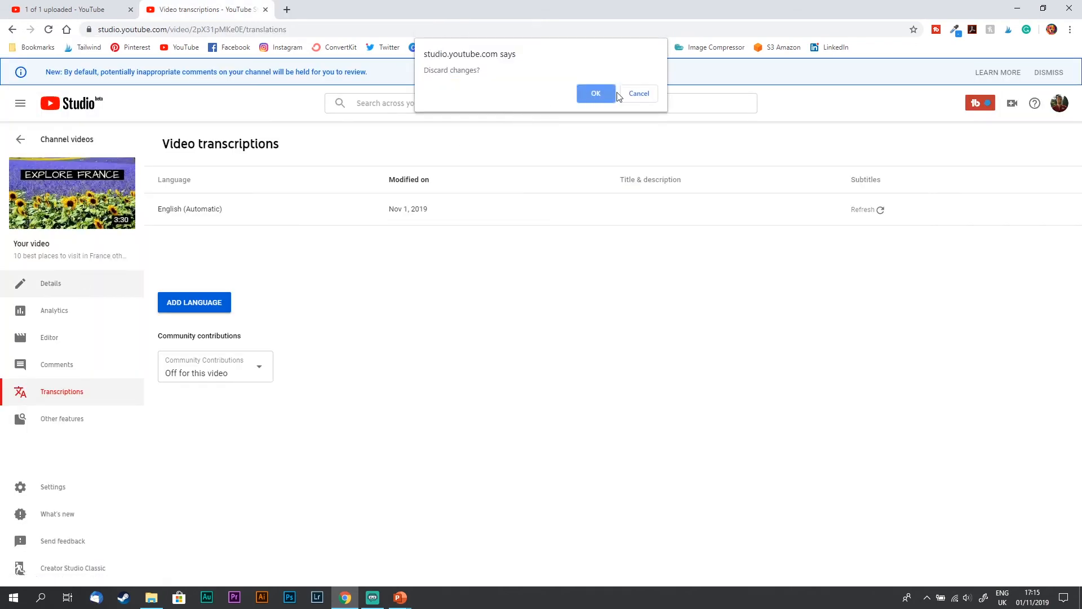
pyautogui.click(640, 94)
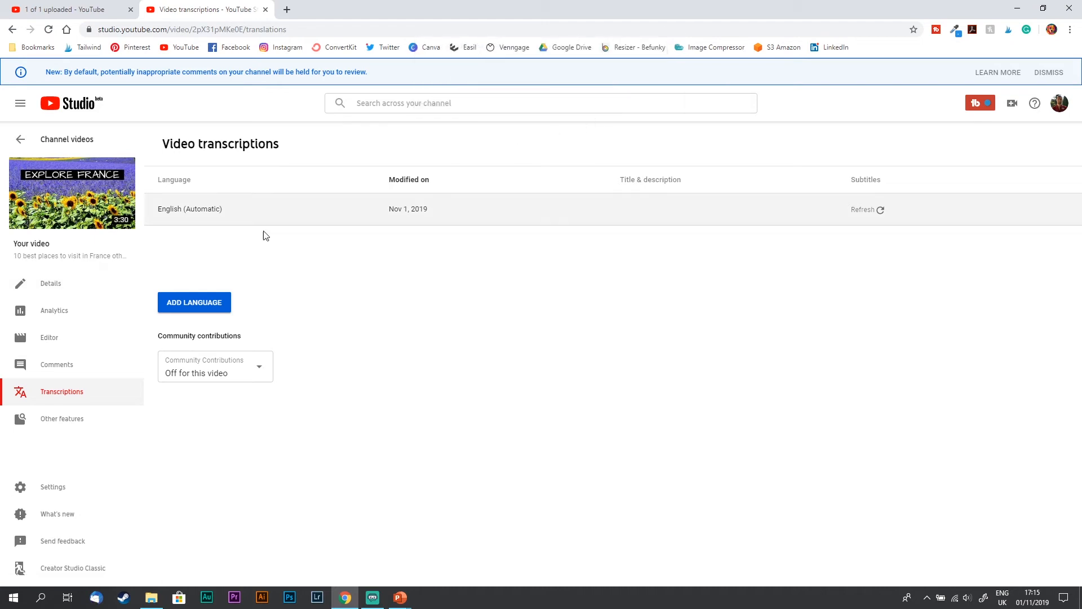
pyautogui.click(49, 29)
pyautogui.click(595, 93)
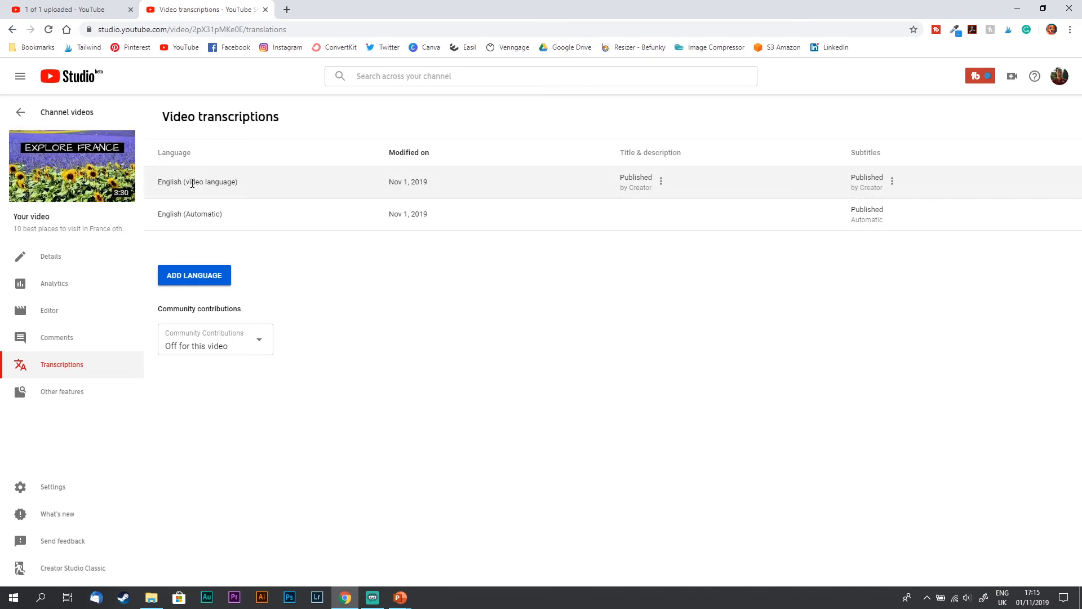
# Step: Open the end screen editor from the France video's details and dismiss the introductory tip
pyautogui.click(51, 266)
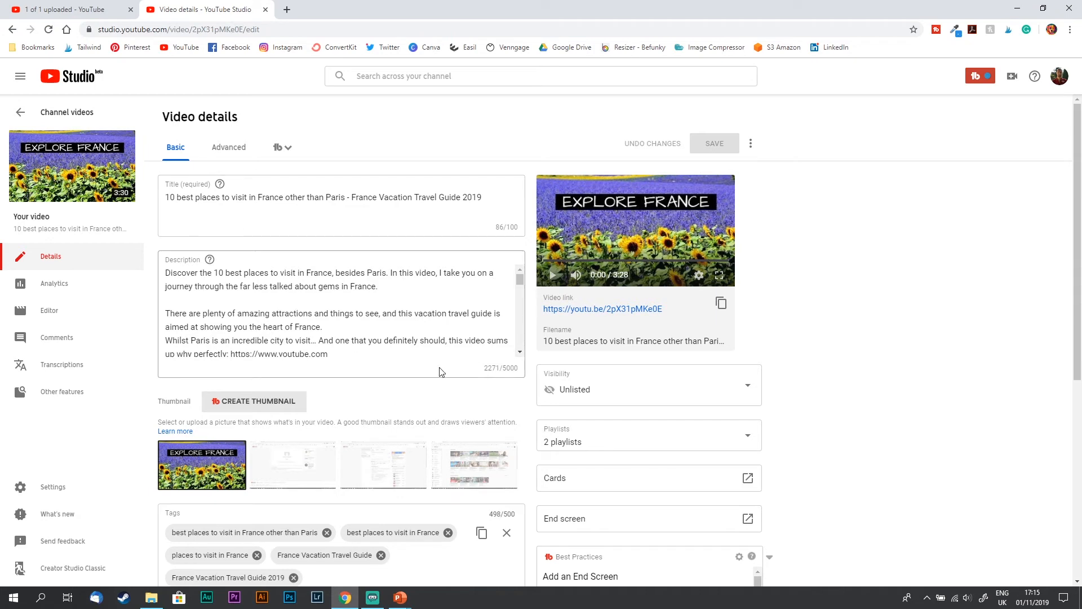
pyautogui.scroll(-1, 844, 425)
pyautogui.scroll(-2, 844, 426)
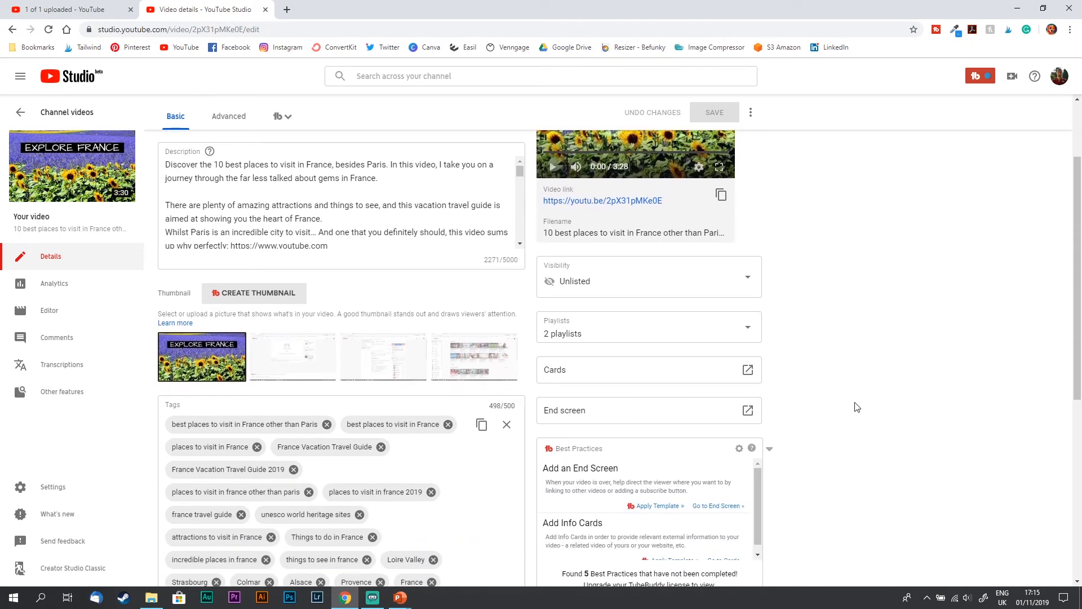
pyautogui.moveTo(548, 234); pyautogui.dragTo(706, 235)
pyautogui.click(705, 235)
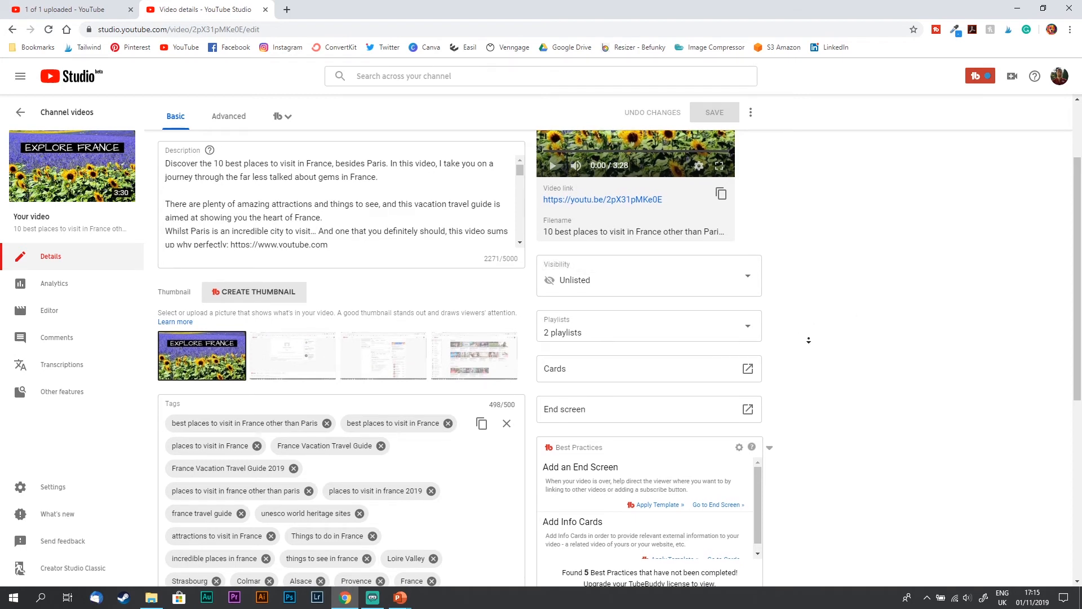
pyautogui.scroll(-1, 808, 330)
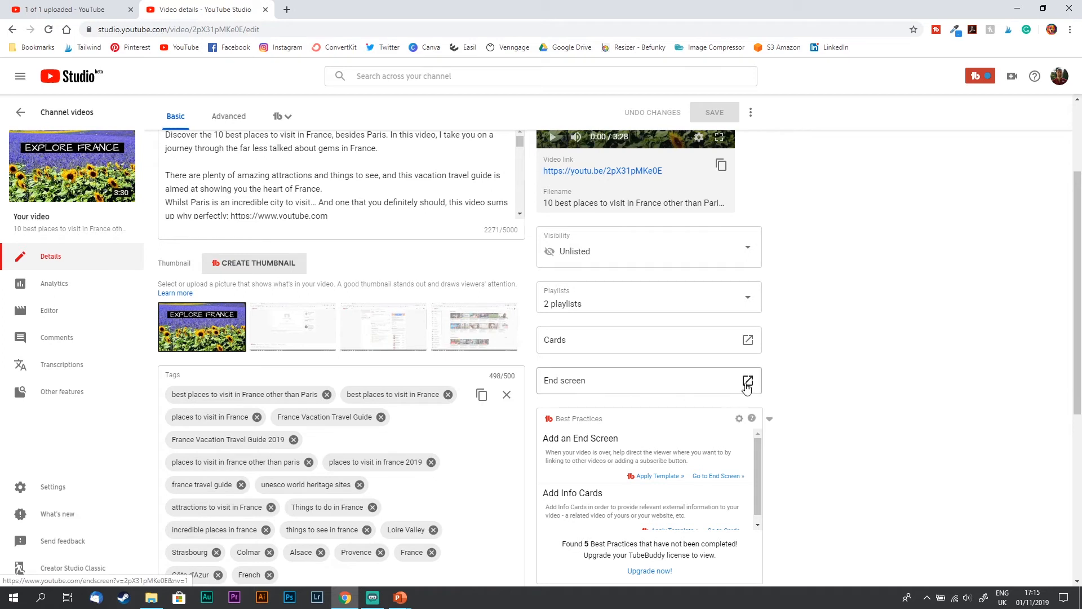
pyautogui.click(748, 382)
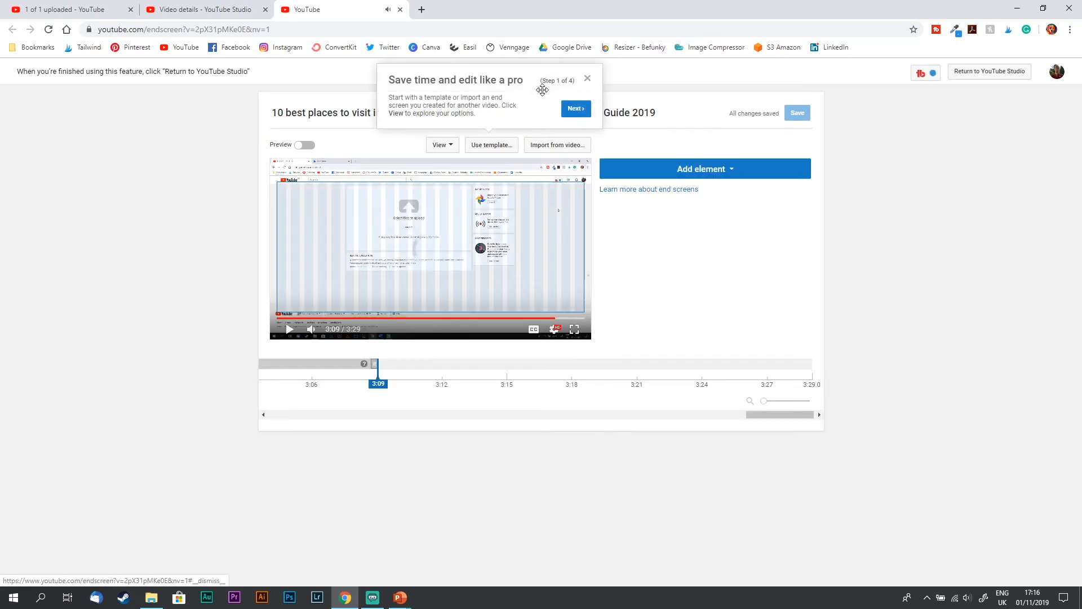
pyautogui.click(587, 79)
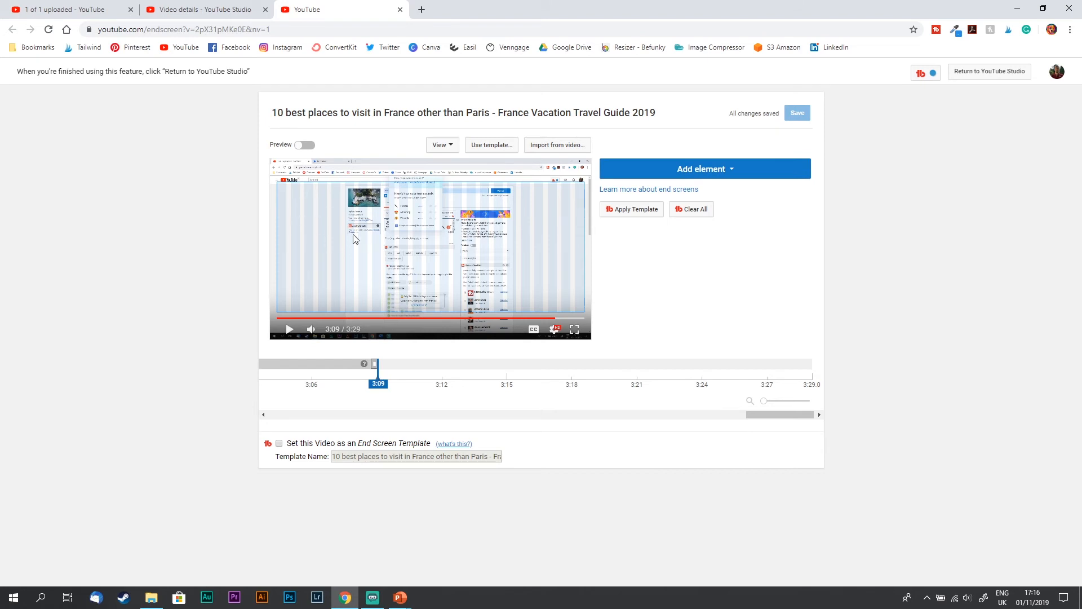
# Step: Apply the end screen template with two videos at mid-height and a subscribe element centred between them
pyautogui.click(505, 147)
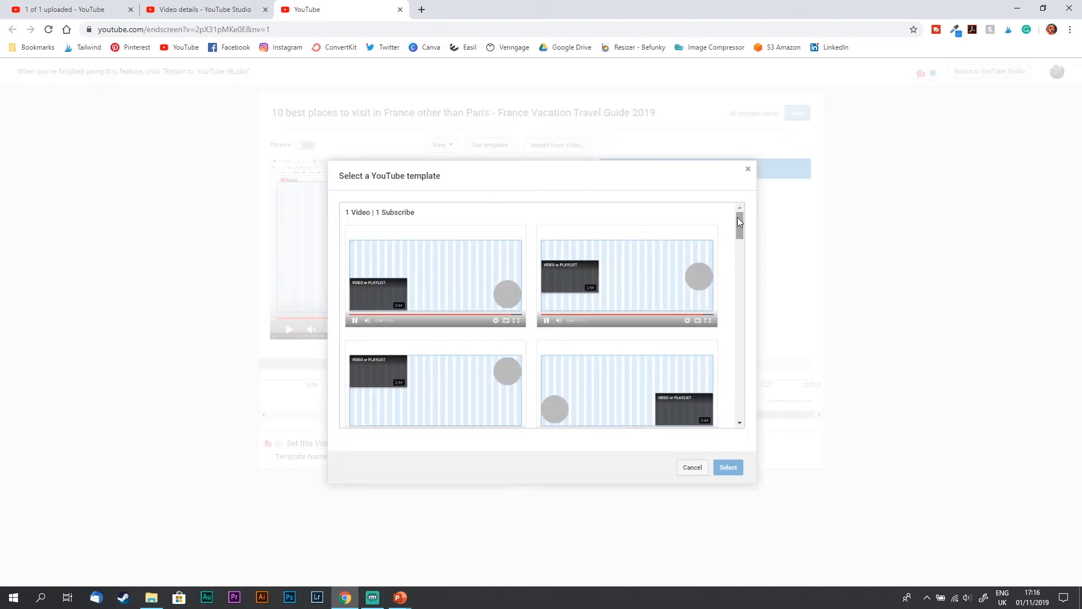
pyautogui.scroll(-1, 742, 223)
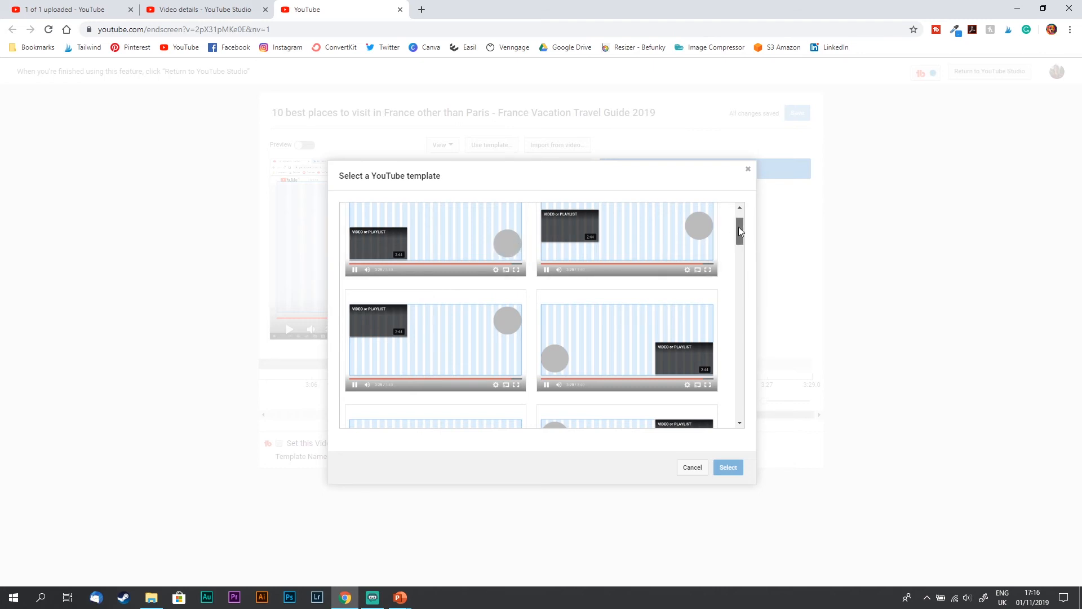
pyautogui.scroll(-1, 738, 227)
pyautogui.moveTo(741, 235); pyautogui.dragTo(725, 367)
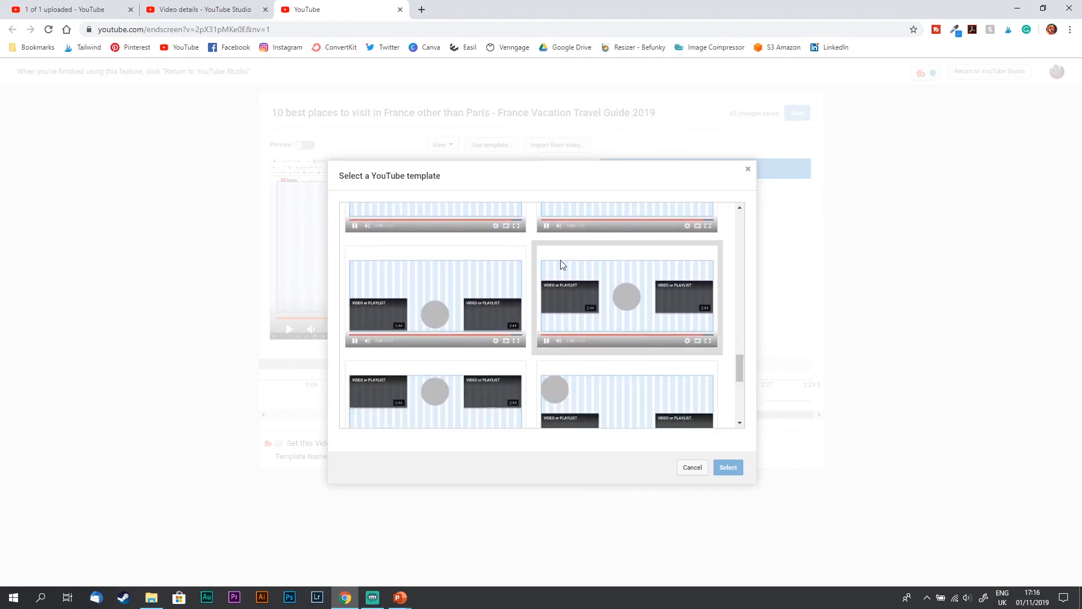
pyautogui.click(611, 294)
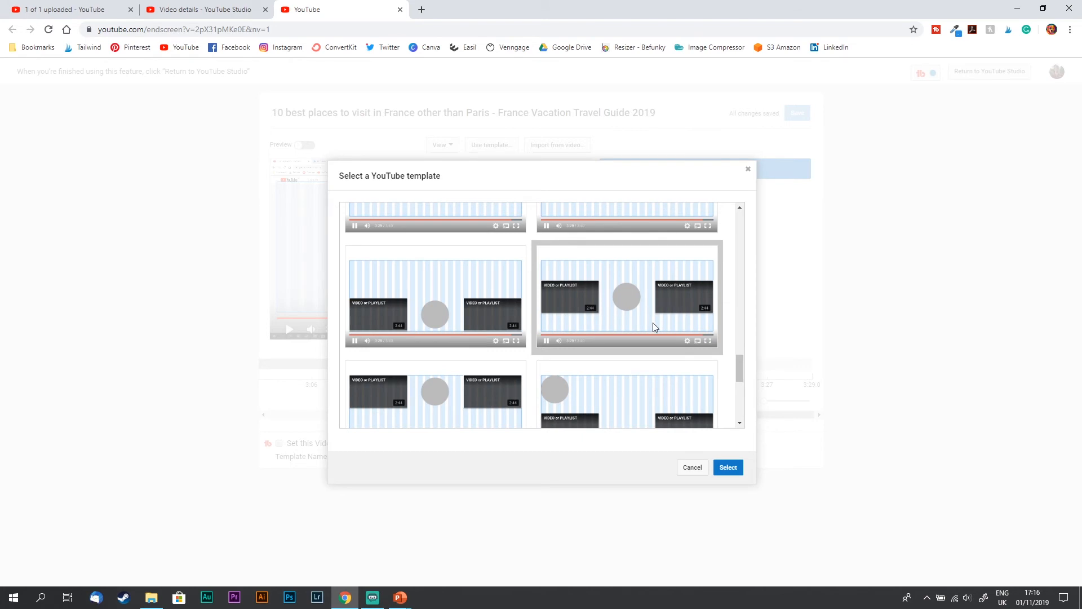
pyautogui.click(727, 467)
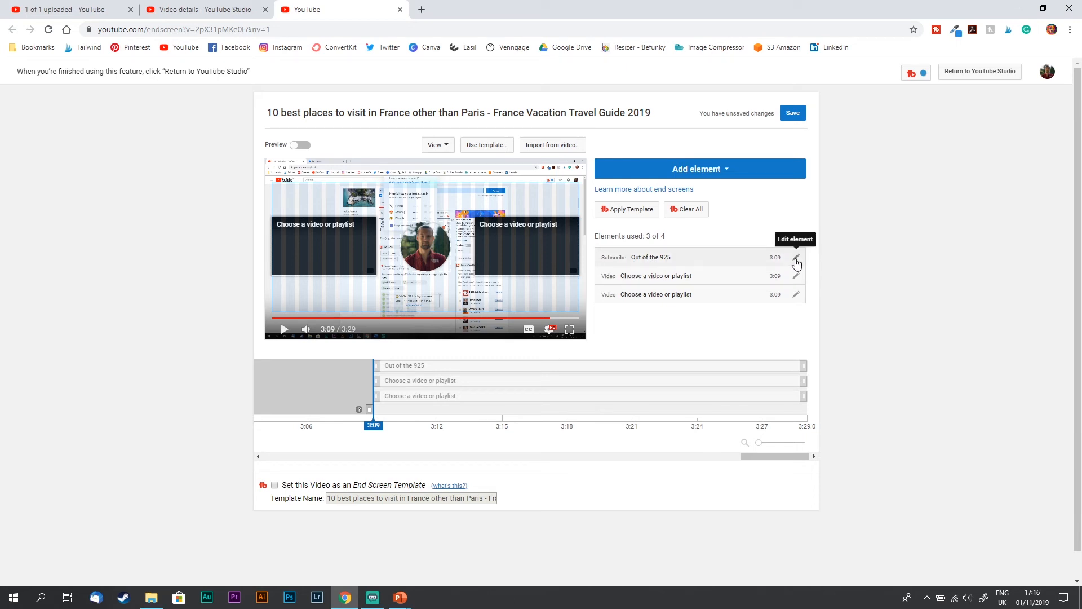
pyautogui.click(697, 174)
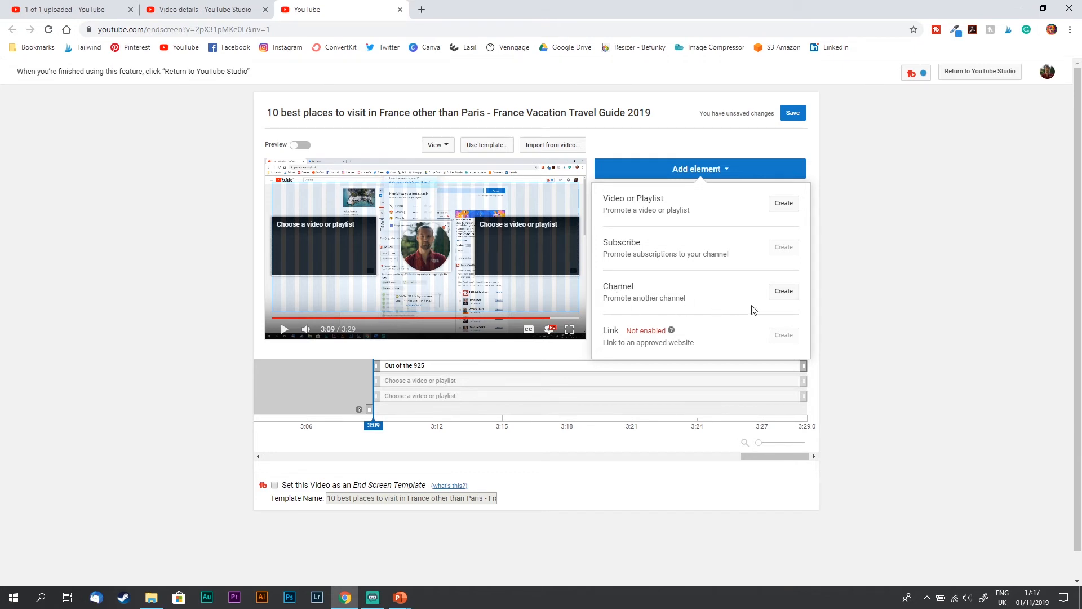
pyautogui.click(781, 291)
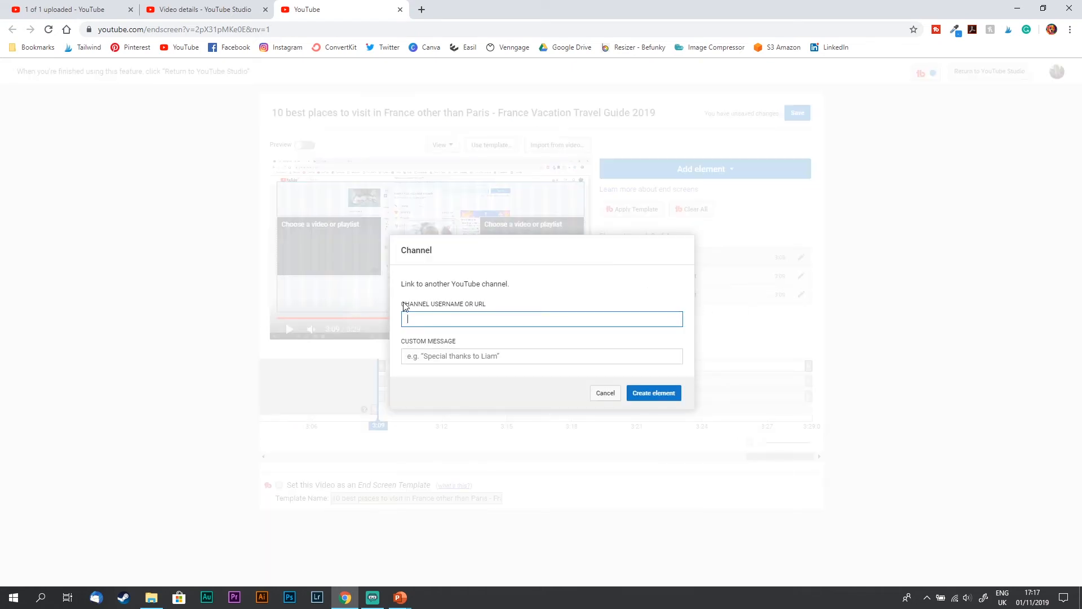
pyautogui.click(604, 393)
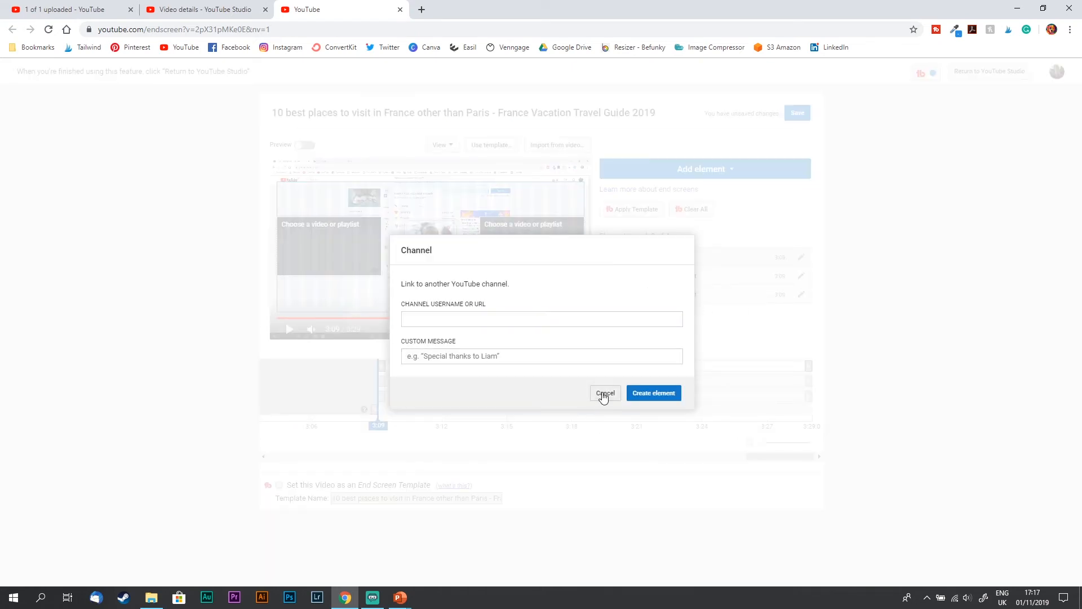
# Step: Move the subscribe element up and add a channel element for Peter McKinnon with the custom message "hi"
pyautogui.moveTo(420, 253); pyautogui.dragTo(421, 194)
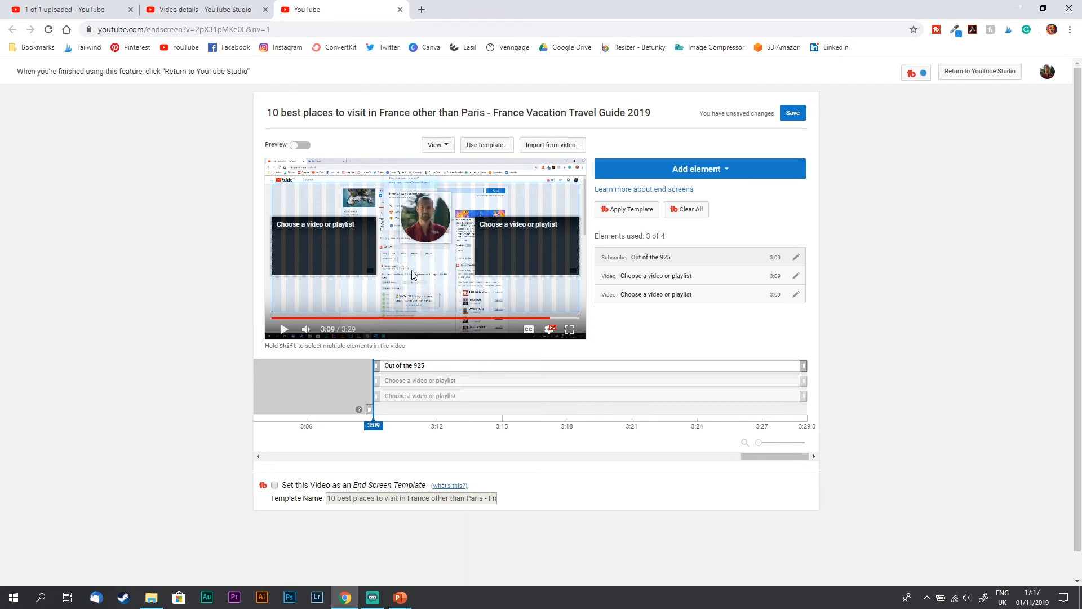
pyautogui.click(694, 171)
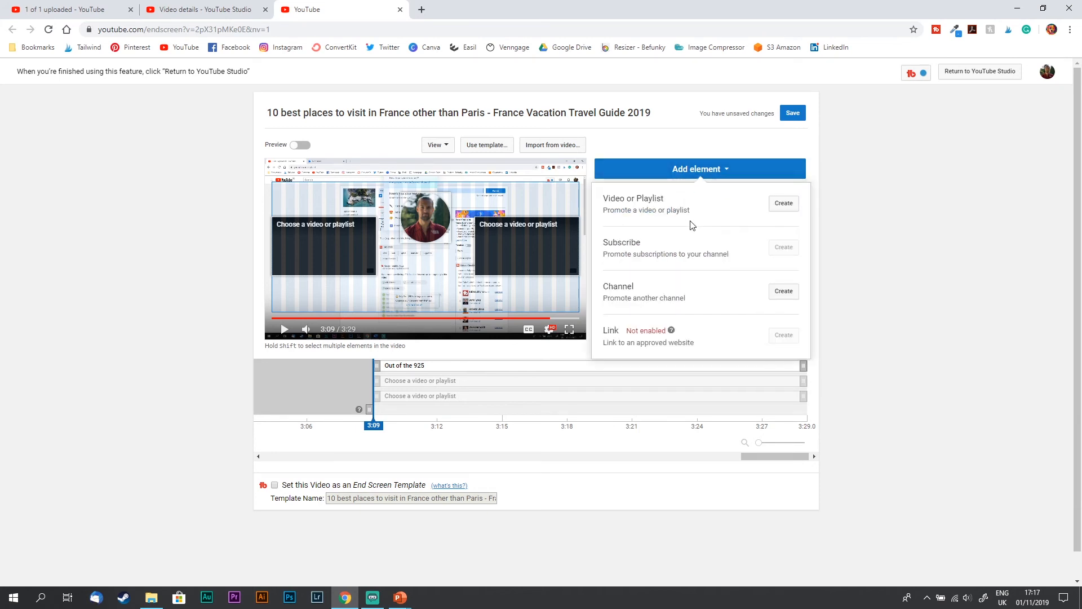
pyautogui.click(784, 292)
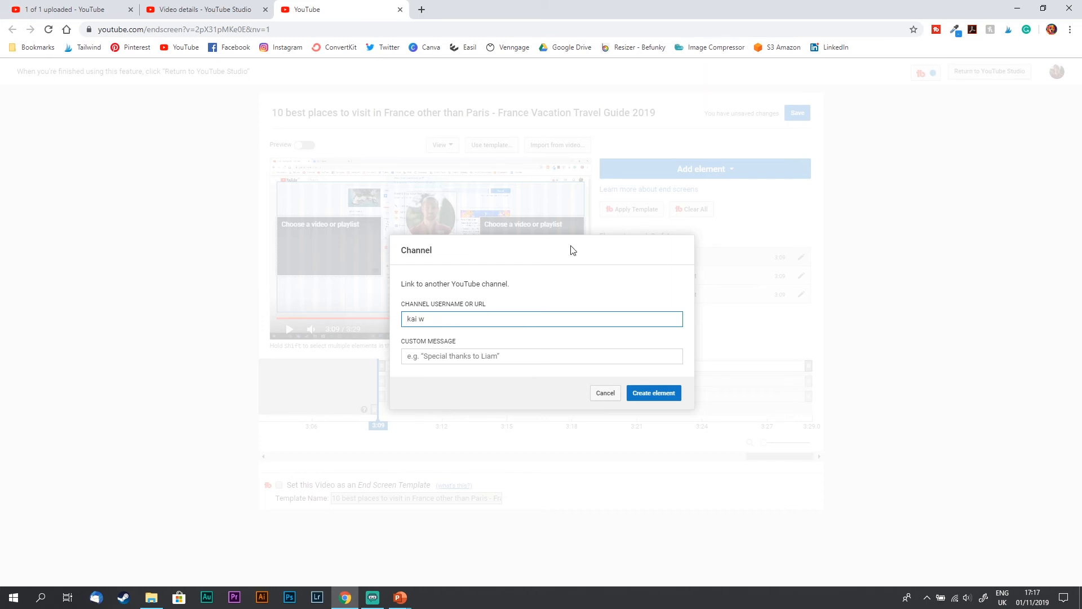
pyautogui.tripleClick(496, 314)
pyautogui.write('peter mckinnon')
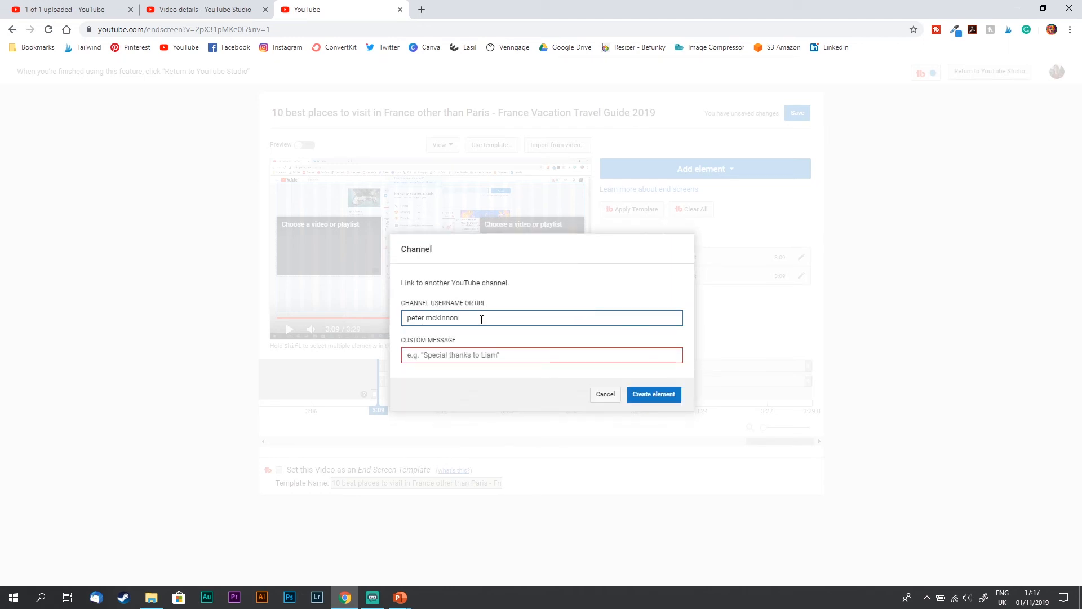
pyautogui.click(478, 353)
pyautogui.write('hi')
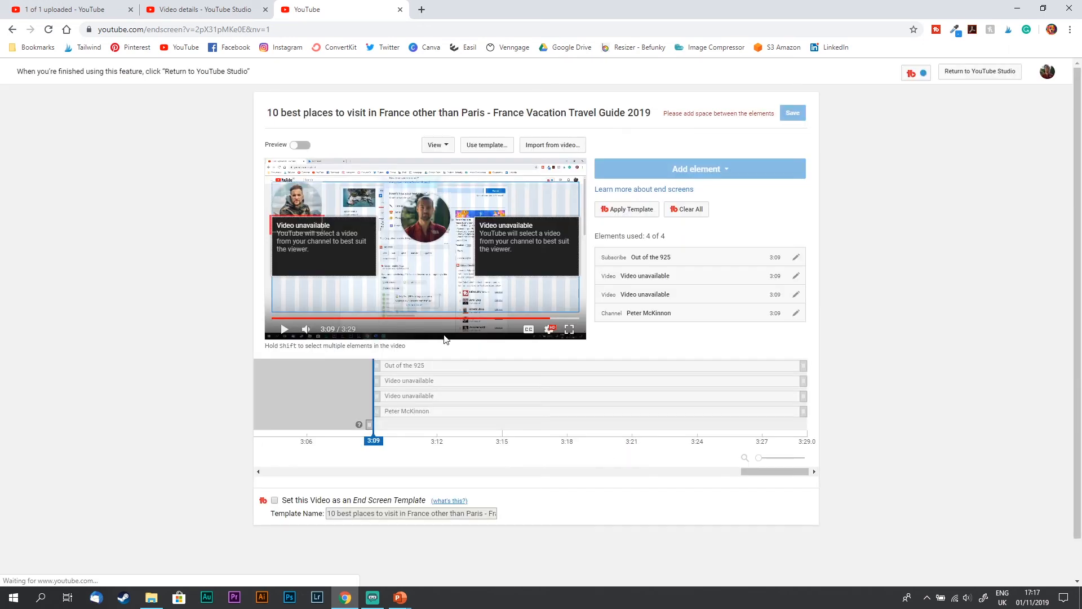
# Step: Arrange the subscribe and channel elements one above the other between the two video elements
pyautogui.moveTo(426, 260); pyautogui.dragTo(426, 293)
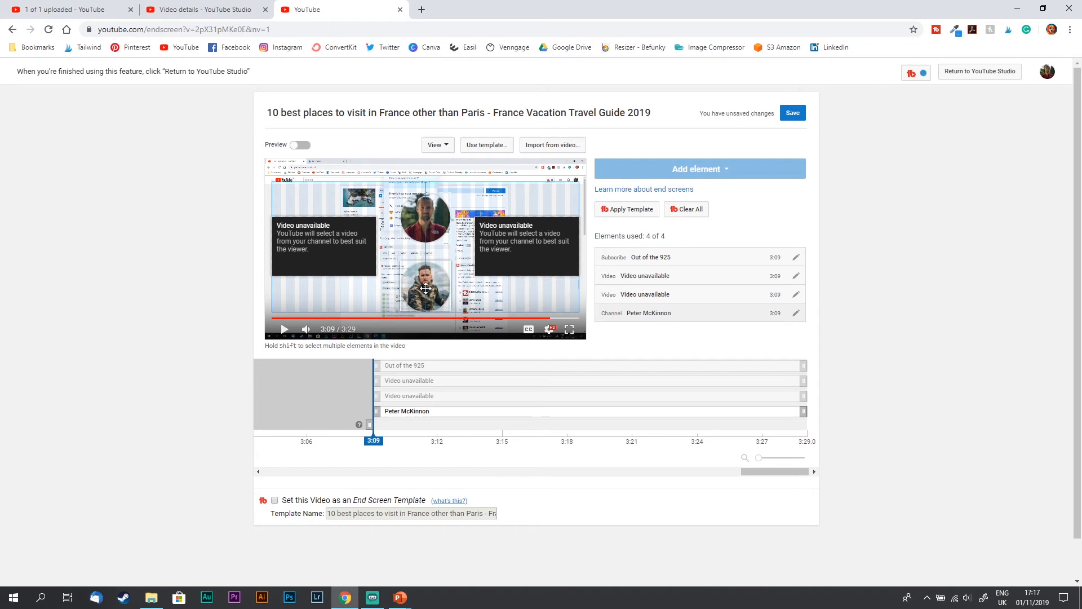
pyautogui.moveTo(427, 218); pyautogui.dragTo(427, 223)
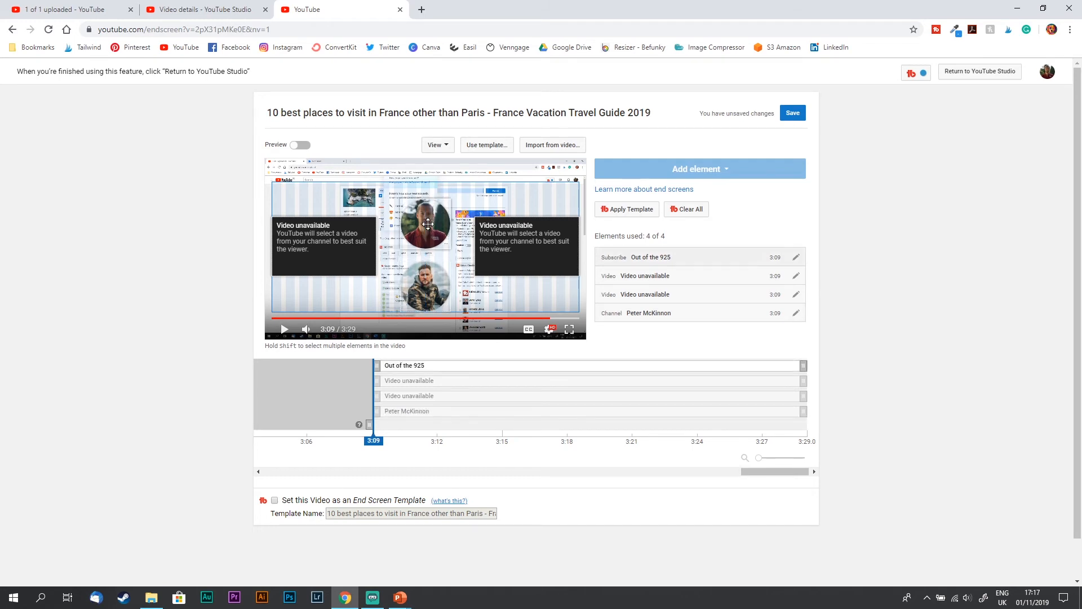
pyautogui.click(420, 283)
pyautogui.moveTo(422, 289); pyautogui.dragTo(420, 282)
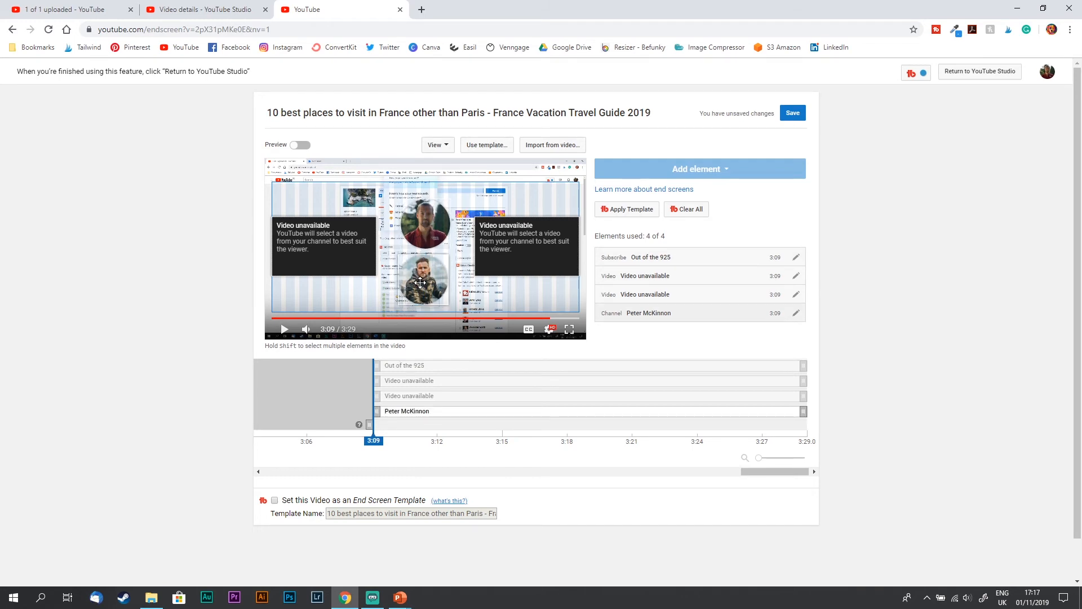
# Step: Delete the Peter McKinnon channel element and move the subscribe element back to mid-height between the videos
pyautogui.click(795, 320)
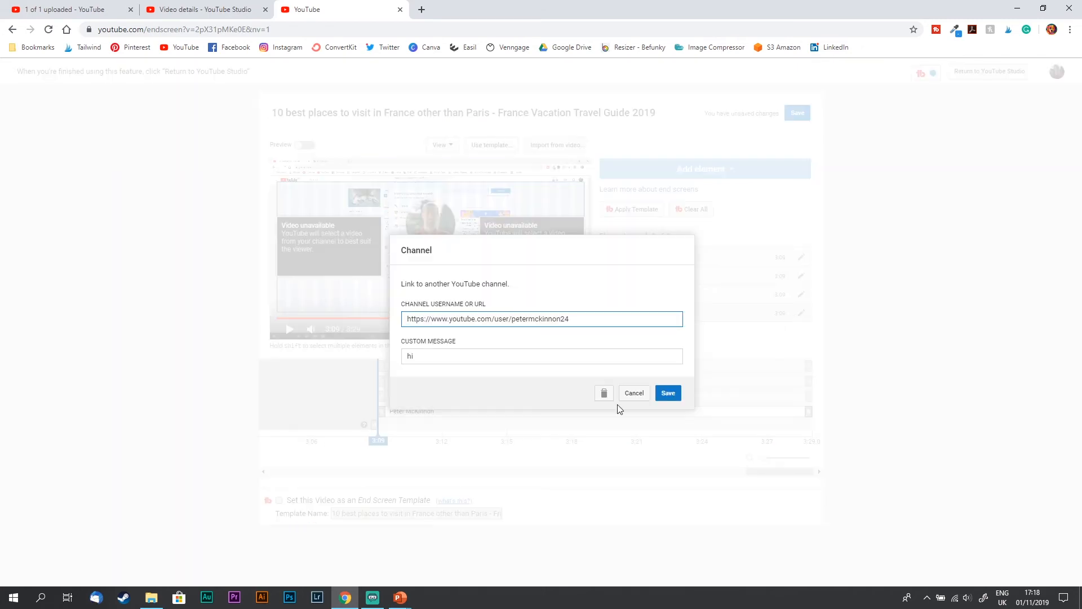
pyautogui.click(603, 393)
pyautogui.moveTo(430, 222); pyautogui.dragTo(429, 246)
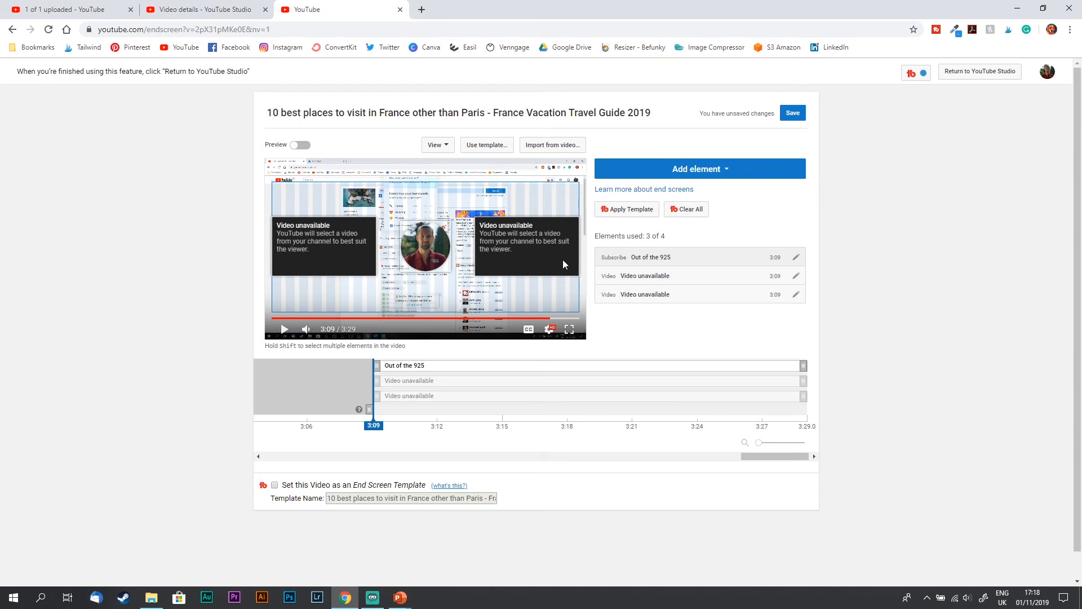
# Step: Review the video source options and set the left video element to the Things to do in France playlist
pyautogui.click(795, 280)
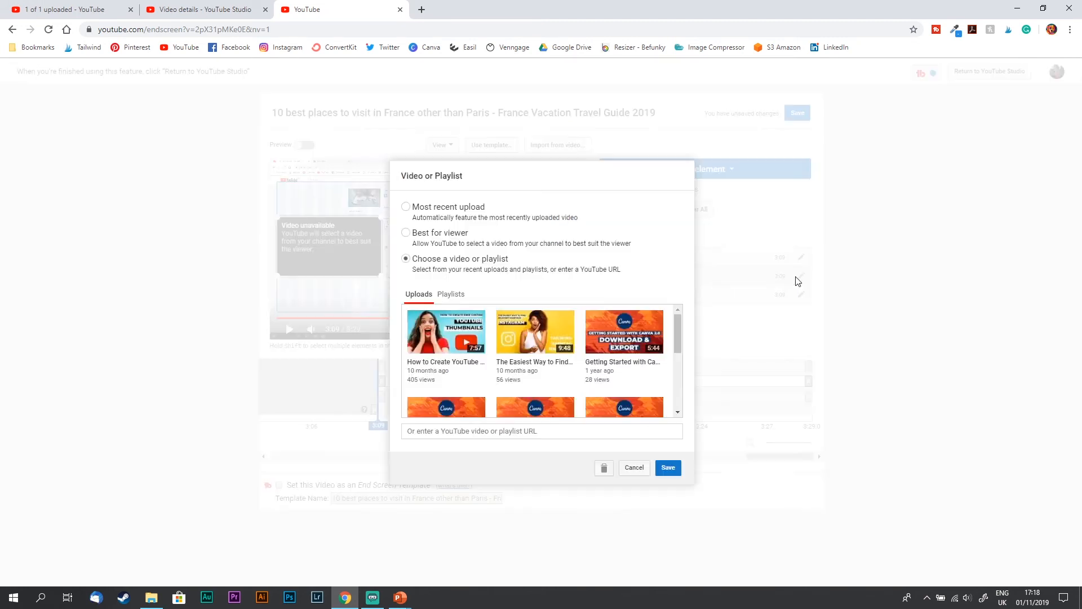
pyautogui.click(406, 207)
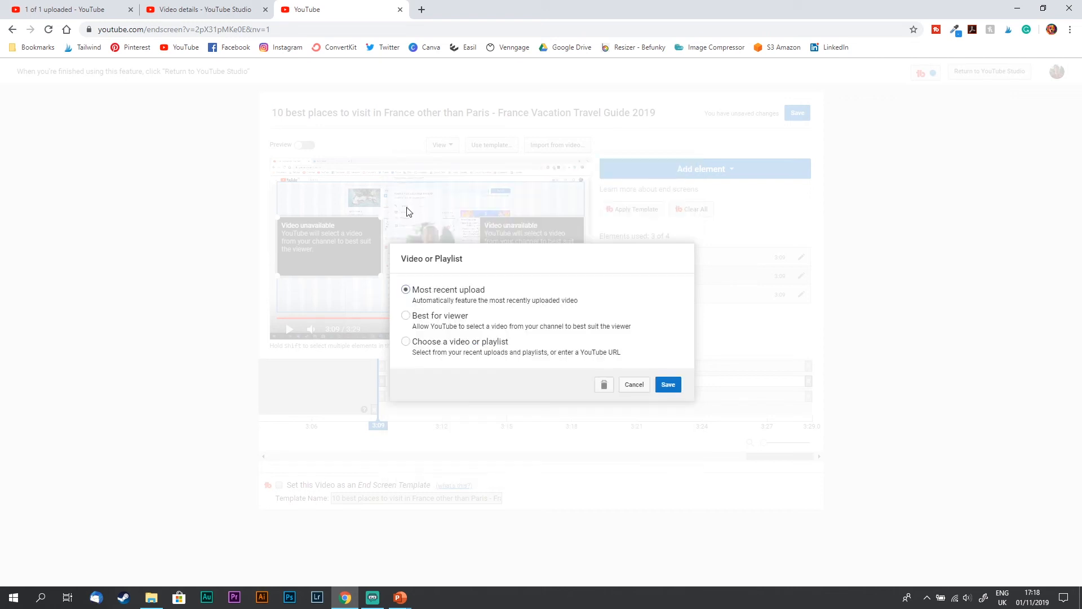
pyautogui.click(407, 318)
pyautogui.click(426, 350)
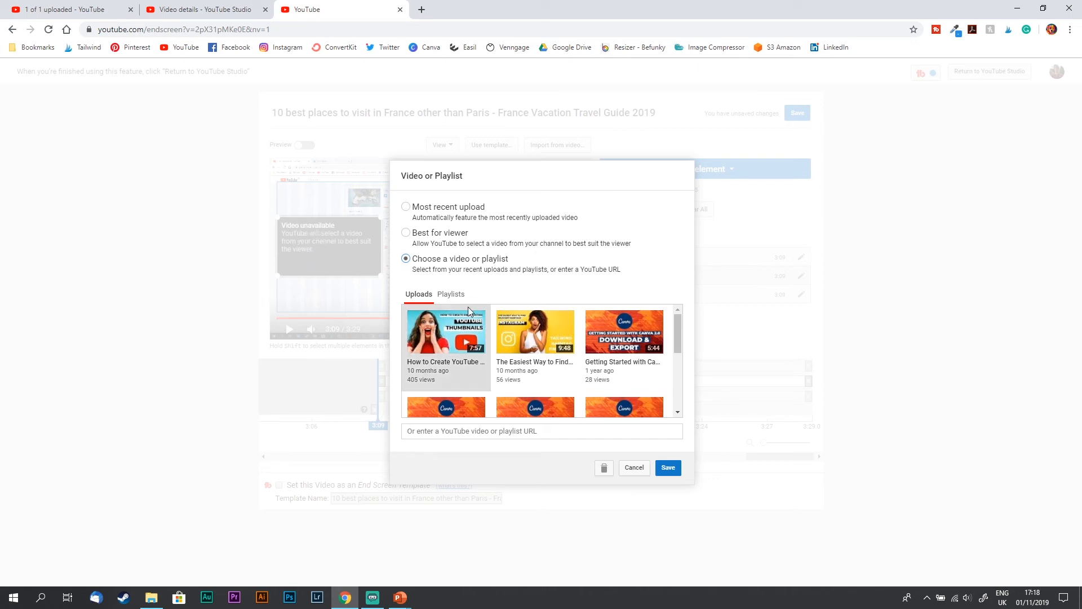
pyautogui.click(452, 295)
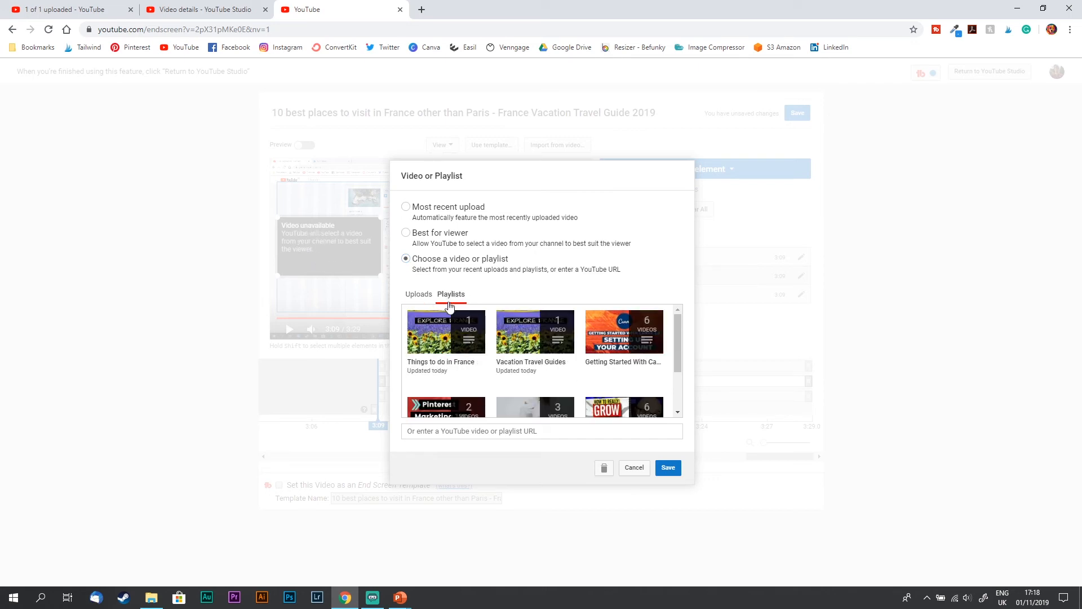
pyautogui.click(429, 347)
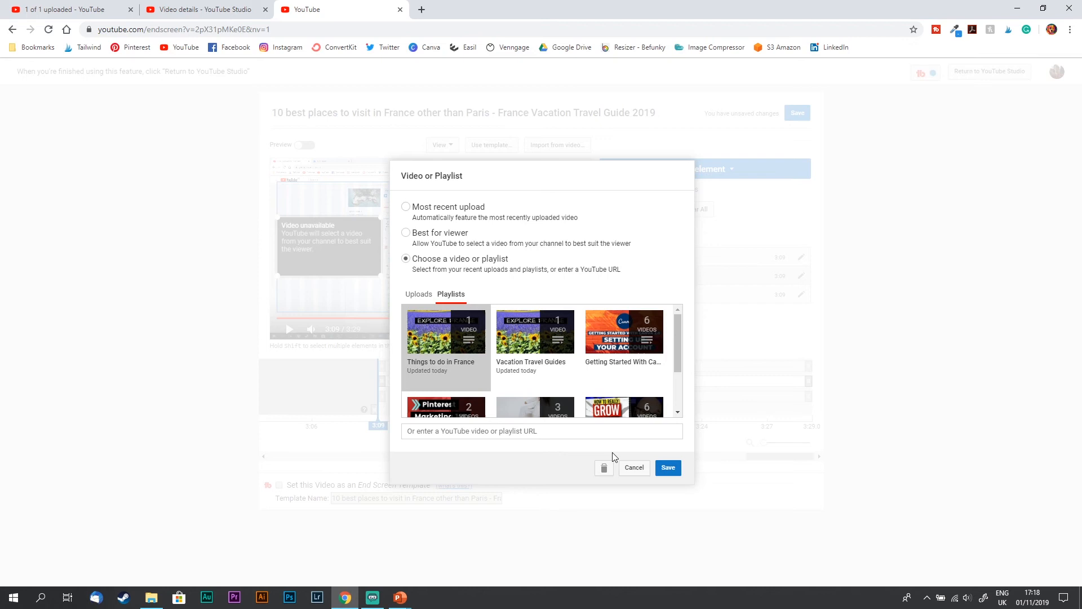
pyautogui.click(667, 467)
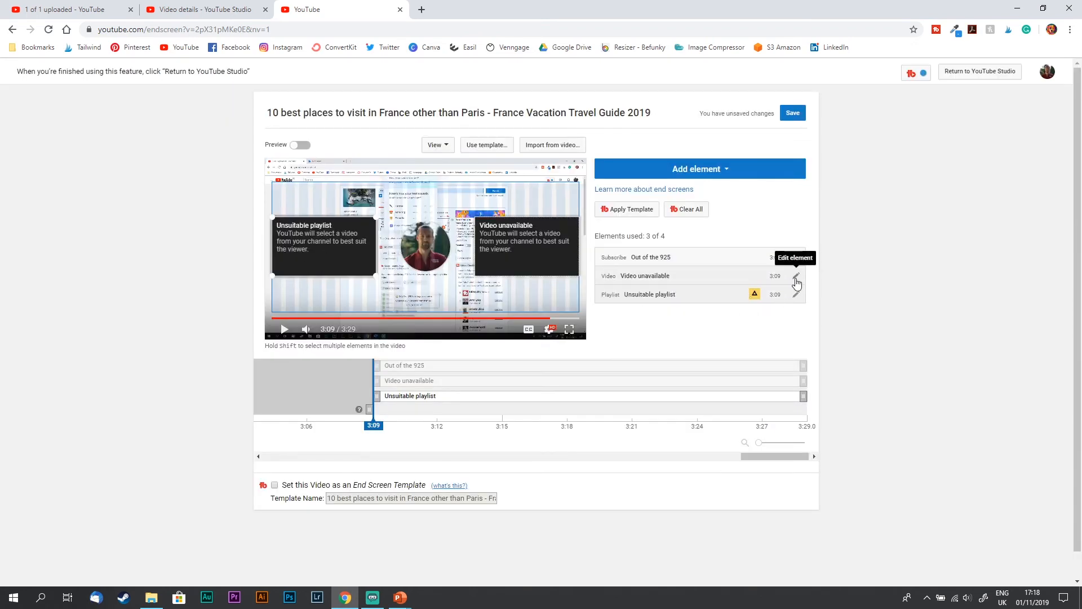
# Step: Set the left end screen element to the upload How to Create YouTube Thumbnails For Free
pyautogui.moveTo(755, 299)
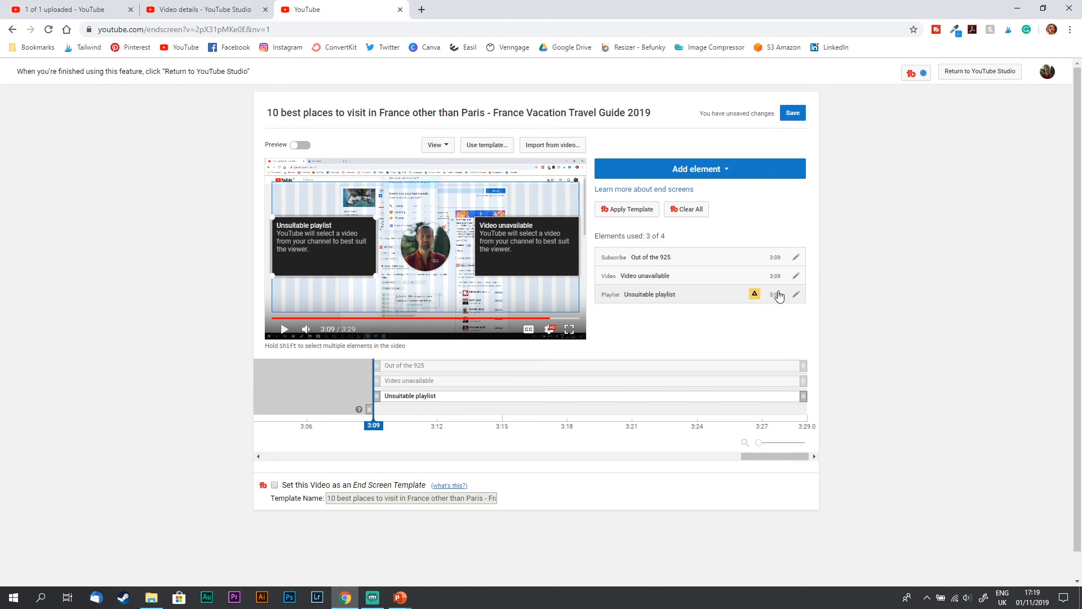
pyautogui.click(796, 299)
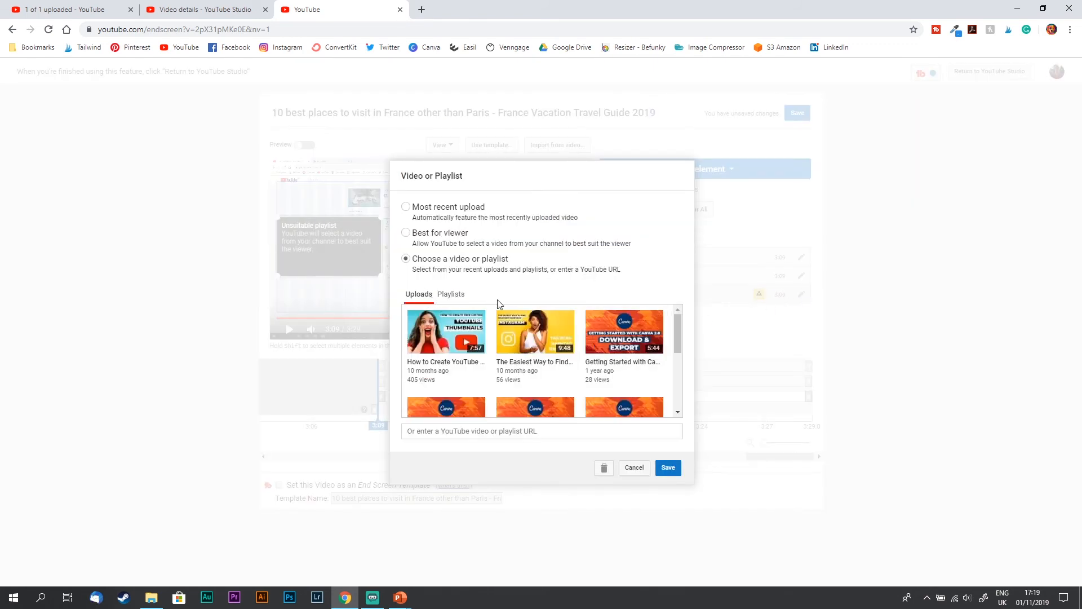
pyautogui.click(447, 329)
pyautogui.click(668, 468)
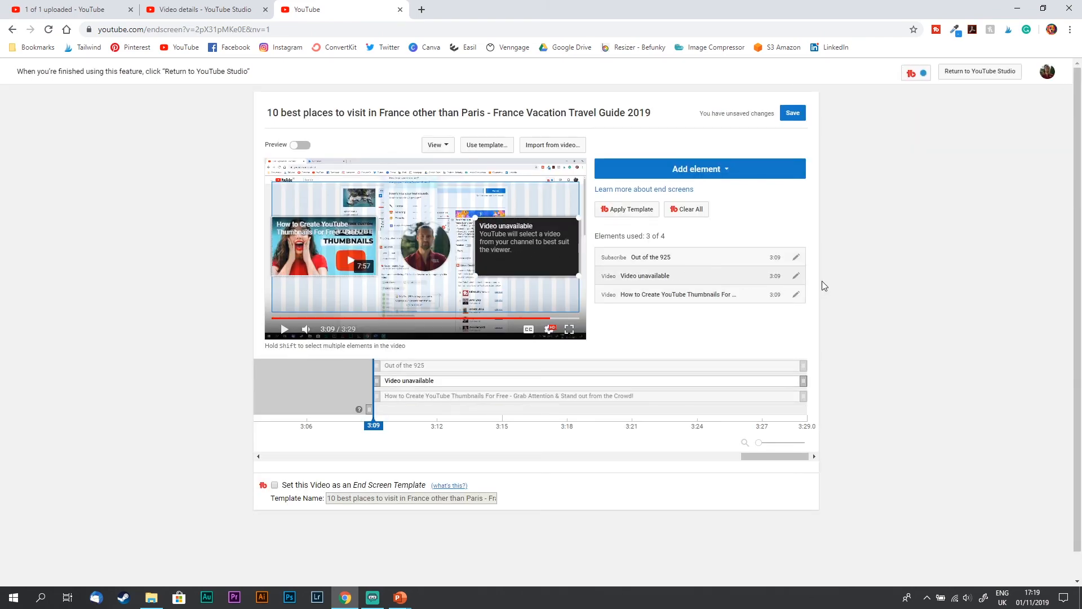
# Step: Set the right video element to the upload The Easiest Way to Find Relevant Hashtags for Instagram
pyautogui.click(796, 275)
pyautogui.click(544, 326)
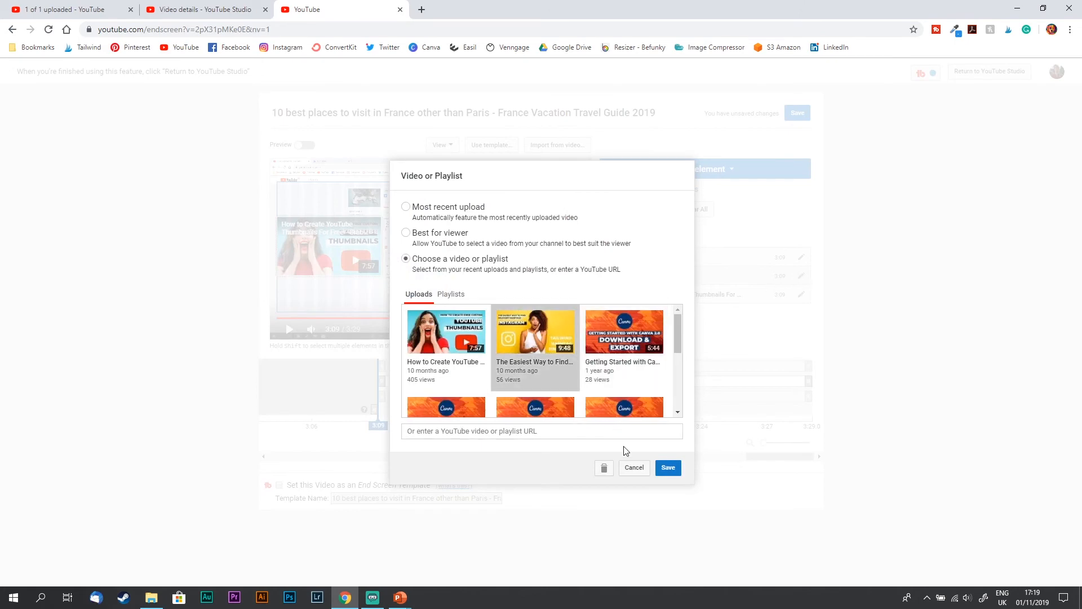
pyautogui.click(668, 467)
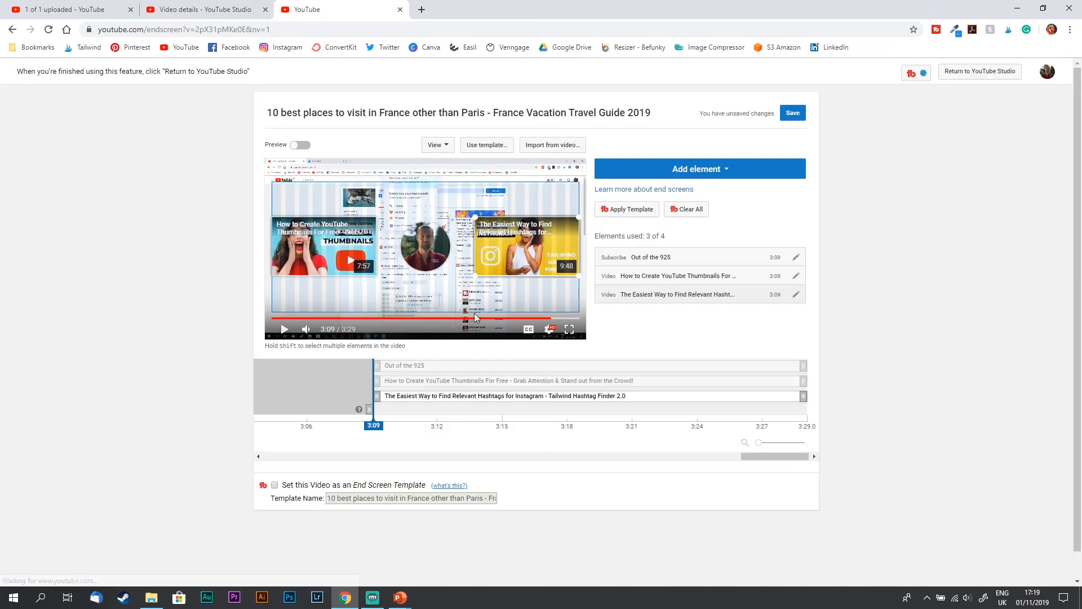
# Step: Set the left video element to Most recent upload and recheck its video source options without changing them
pyautogui.click(797, 275)
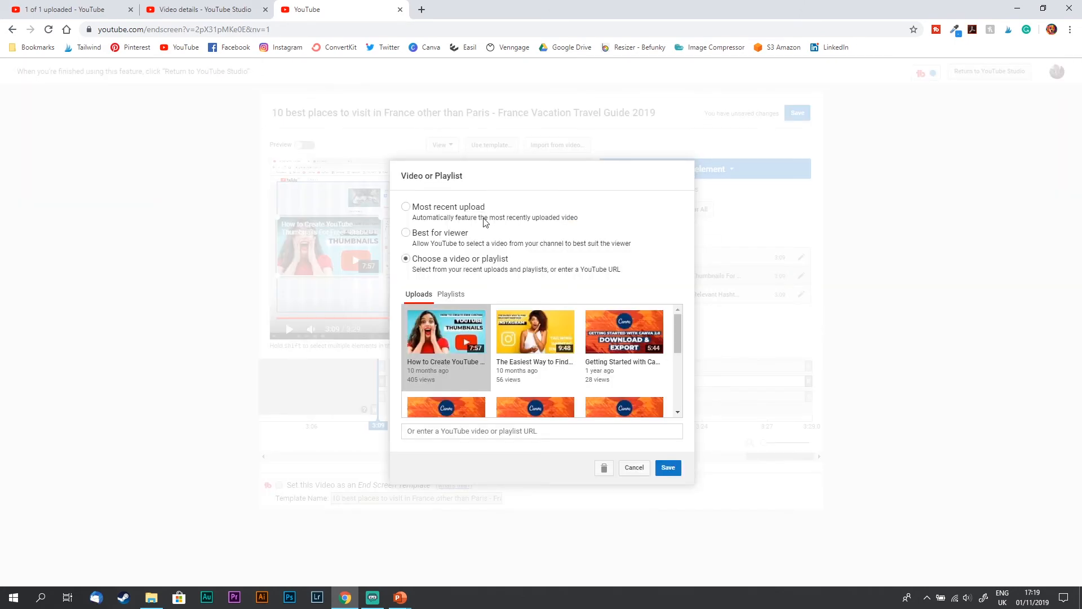
pyautogui.click(453, 206)
pyautogui.click(668, 385)
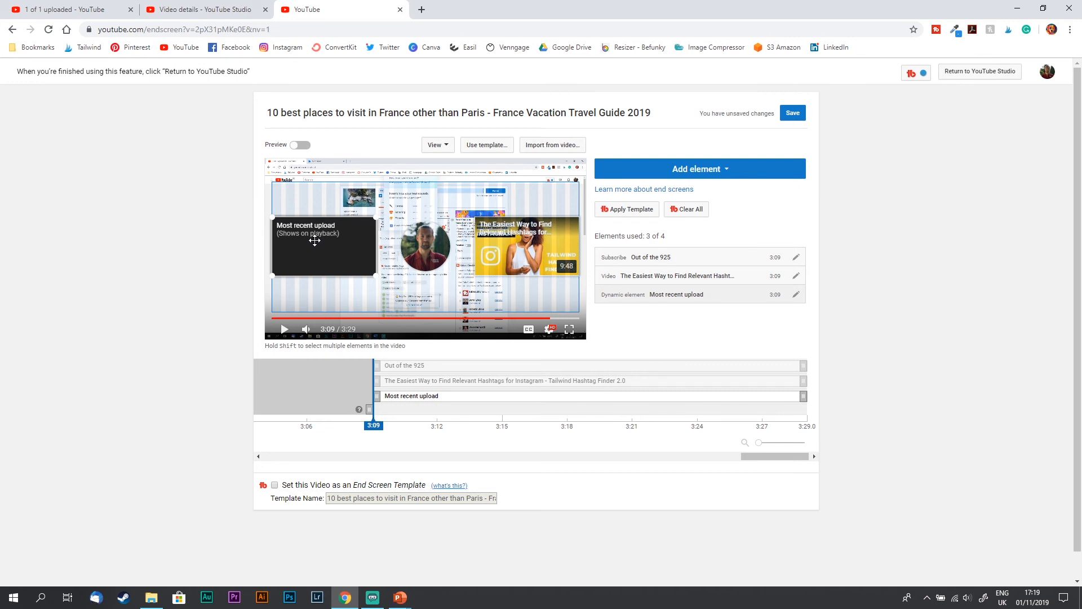
pyautogui.click(794, 297)
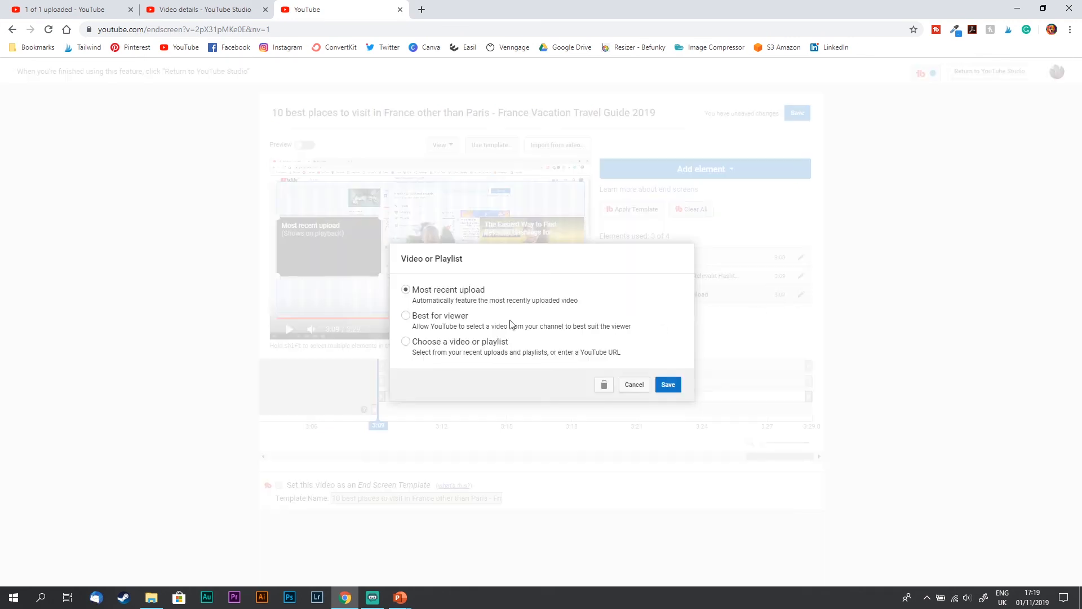
pyautogui.click(642, 384)
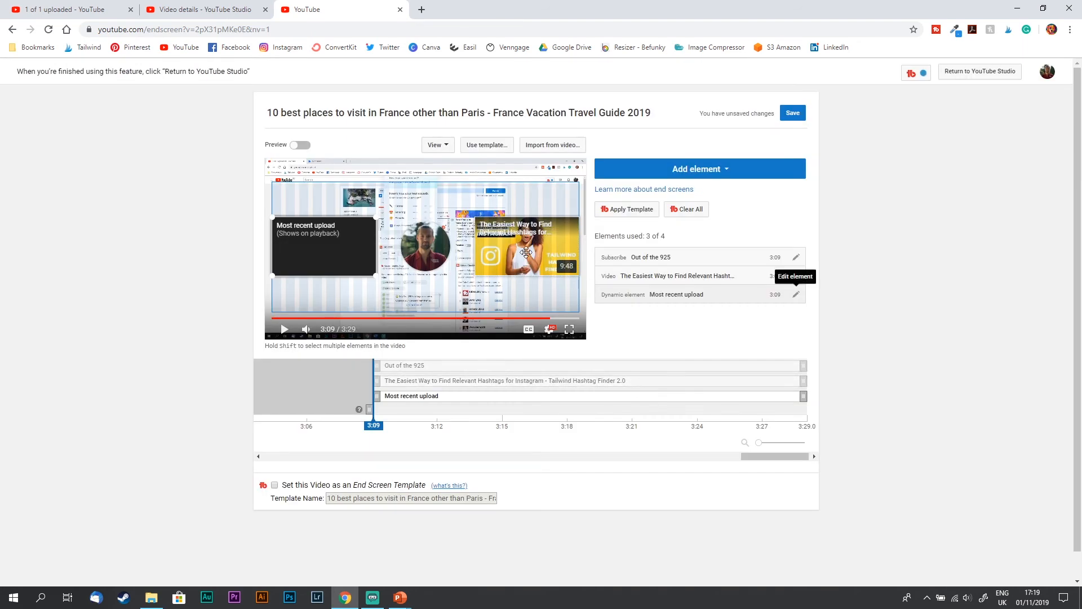
# Step: Move the hashtags video and the Most recent upload element up to the upper edge of the end screen area
pyautogui.click(625, 277)
pyautogui.moveTo(518, 234); pyautogui.dragTo(518, 199)
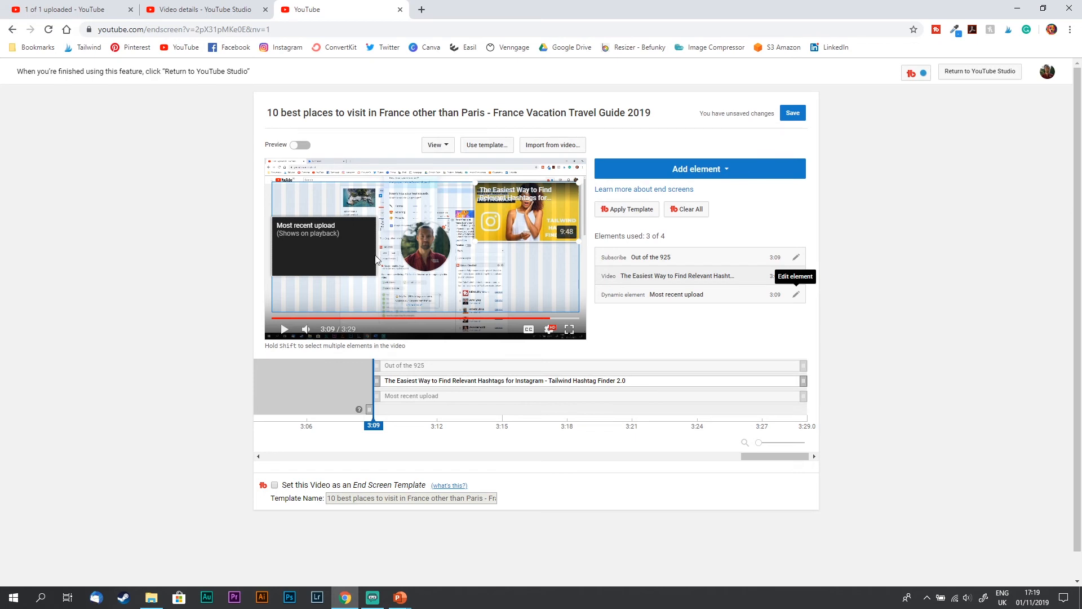
pyautogui.moveTo(359, 252); pyautogui.dragTo(361, 218)
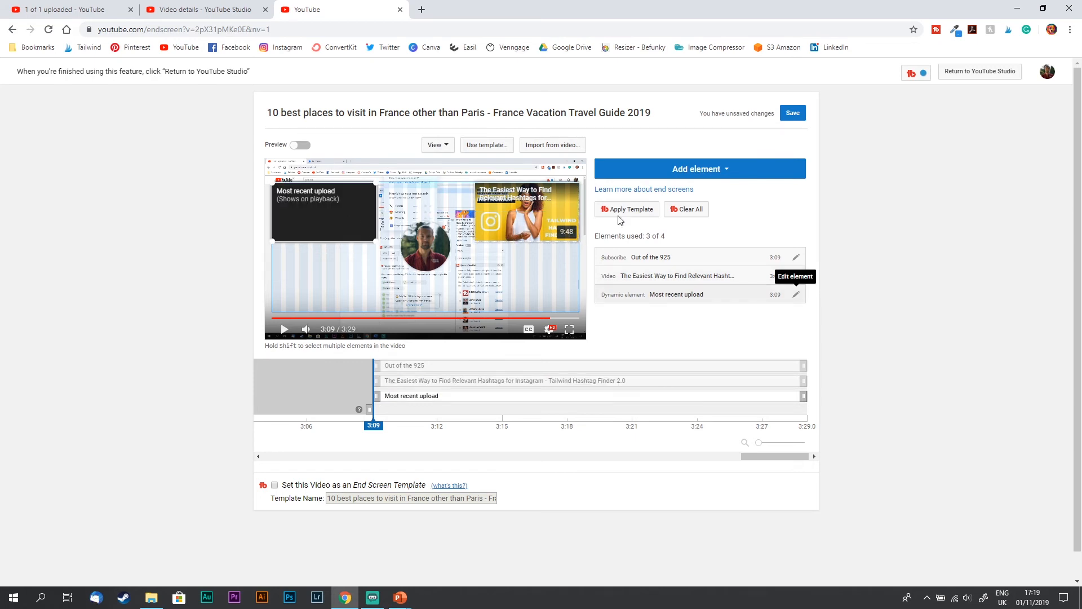
# Step: Add a Best for viewer video element at the upper left and place the Most recent upload element at the lower left
pyautogui.click(688, 170)
pyautogui.click(782, 205)
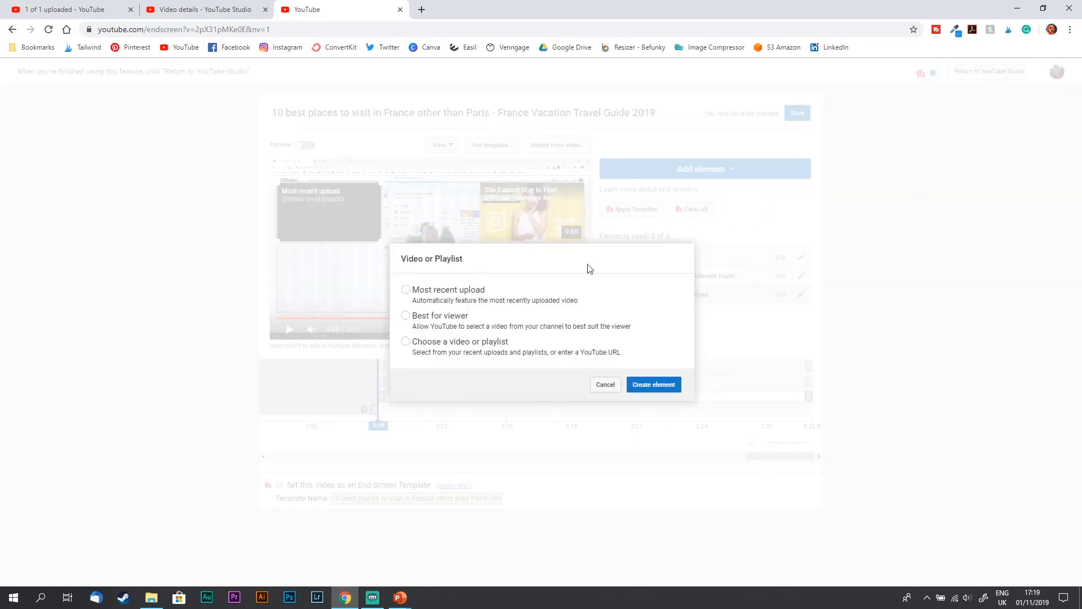
pyautogui.click(653, 385)
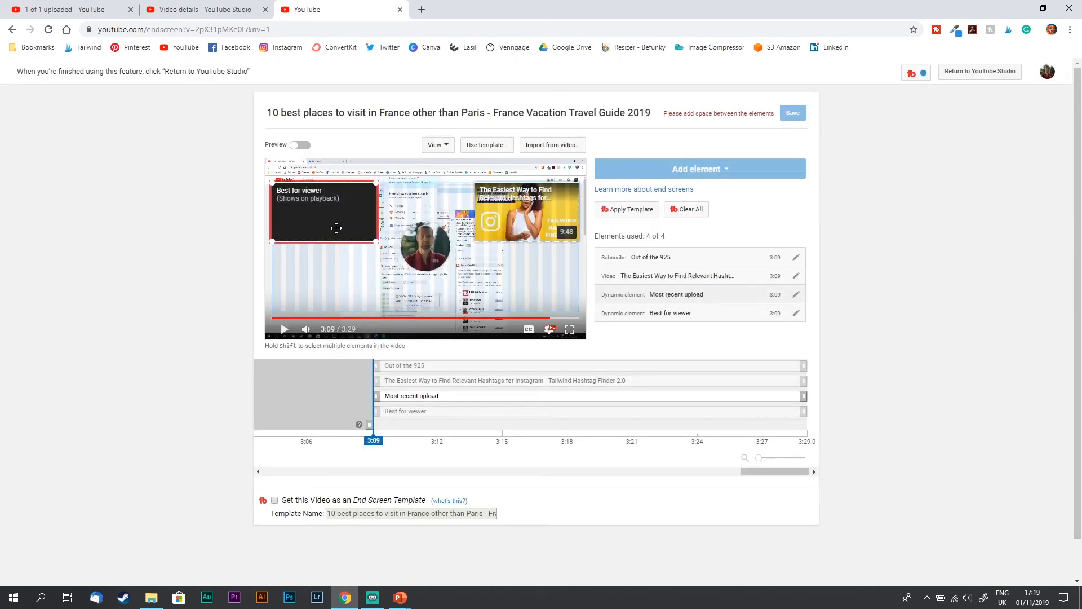
pyautogui.moveTo(335, 227); pyautogui.dragTo(288, 326)
pyautogui.moveTo(304, 286); pyautogui.dragTo(278, 292)
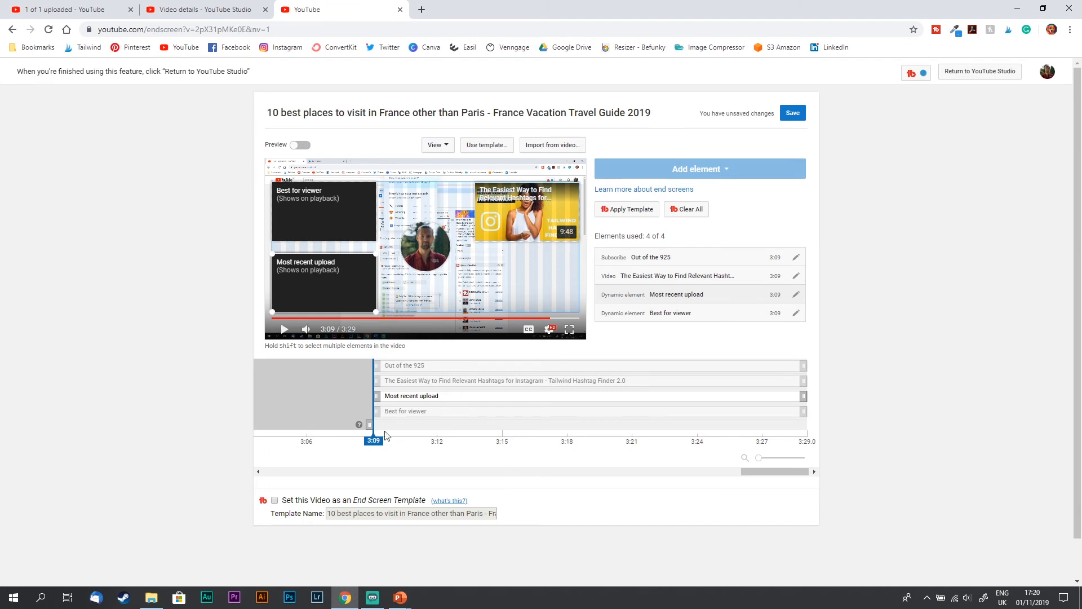
# Step: Shift the start of all four end screen elements and of the end screen itself to 3:19
pyautogui.moveTo(369, 426); pyautogui.dragTo(292, 425)
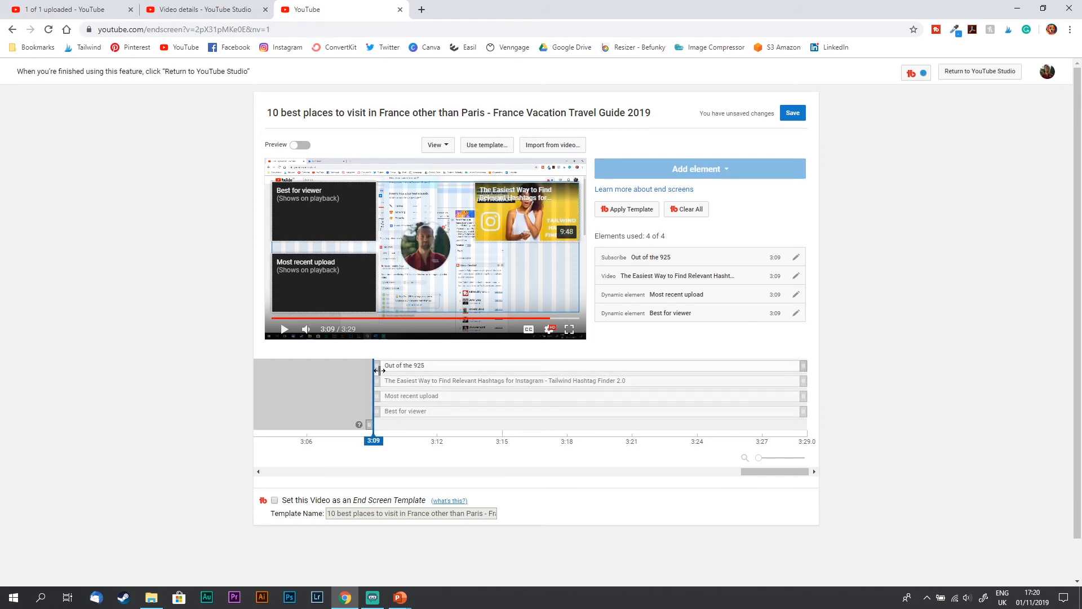
pyautogui.moveTo(390, 365); pyautogui.dragTo(591, 369)
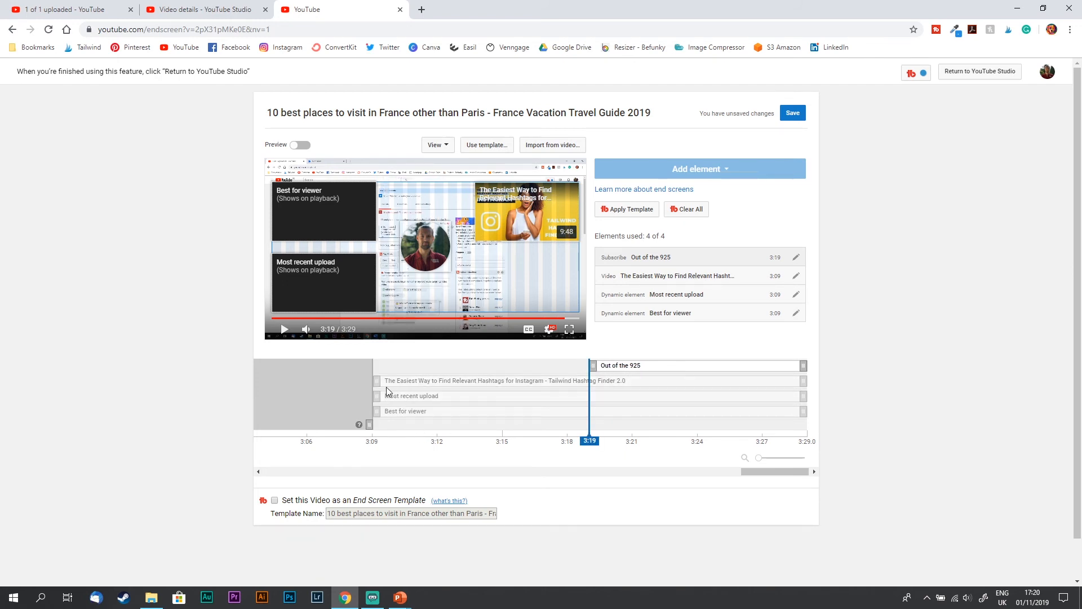
pyautogui.moveTo(425, 380); pyautogui.dragTo(592, 381)
pyautogui.moveTo(369, 426); pyautogui.dragTo(592, 417)
pyautogui.moveTo(379, 401)
pyautogui.mouseDown()
pyautogui.moveTo(595, 401)
pyautogui.moveTo(587, 428)
pyautogui.mouseUp()
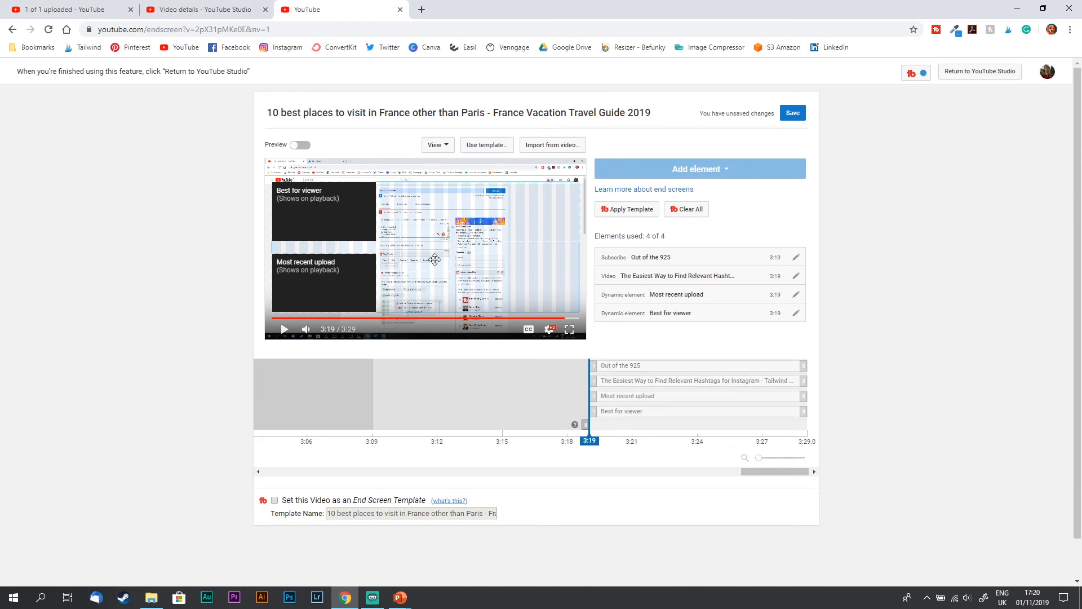
# Step: Extend the end screen to start at 3:16 and make the subscribe element appear at 3:16
pyautogui.click(585, 424)
pyautogui.click(590, 426)
pyautogui.click(583, 425)
pyautogui.moveTo(568, 428); pyautogui.dragTo(522, 428)
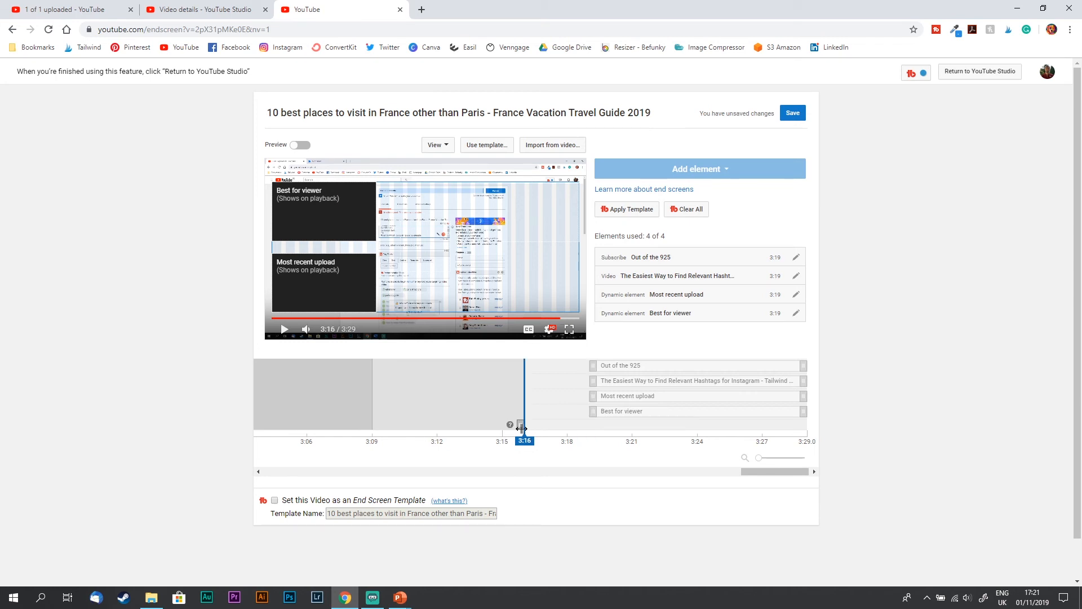
pyautogui.click(596, 366)
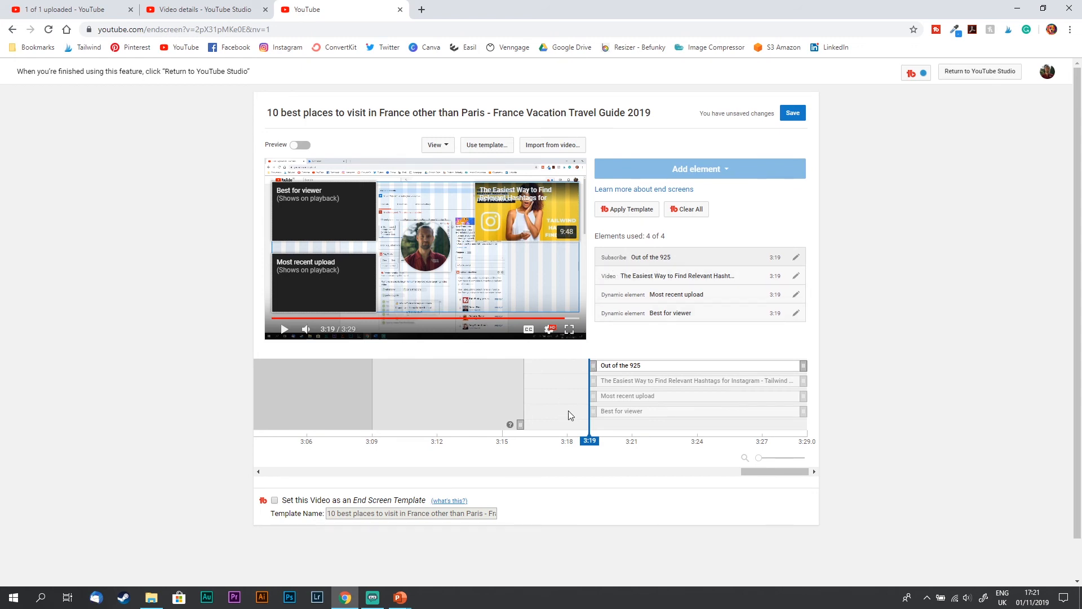
pyautogui.moveTo(589, 365); pyautogui.dragTo(528, 367)
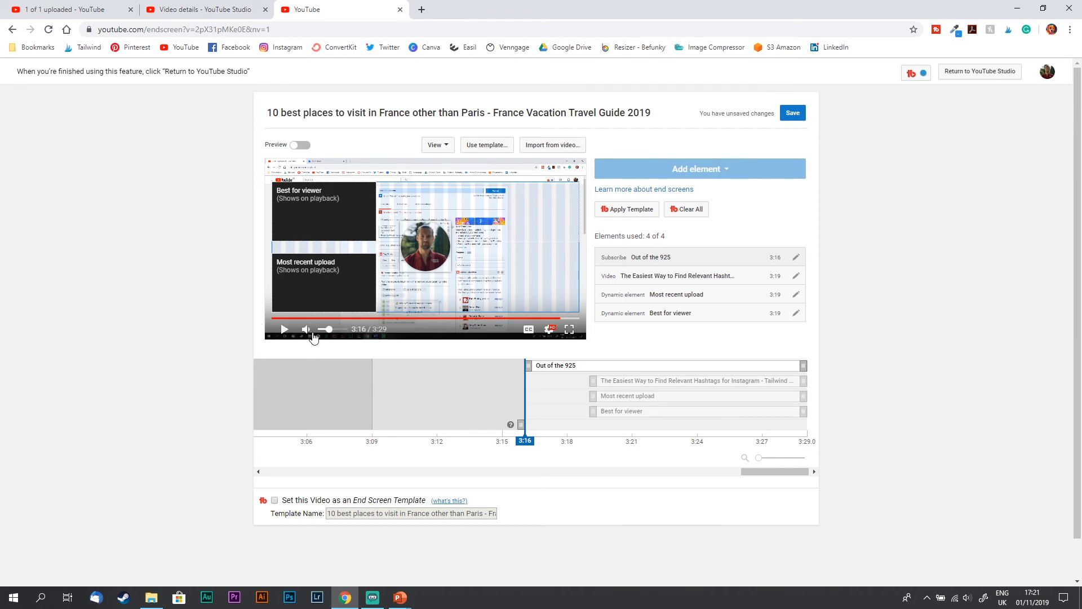
# Step: Play the end screen muted from 3:16 to check the staggered element timing, save it and close the end screen editor
pyautogui.click(307, 329)
pyautogui.click(285, 330)
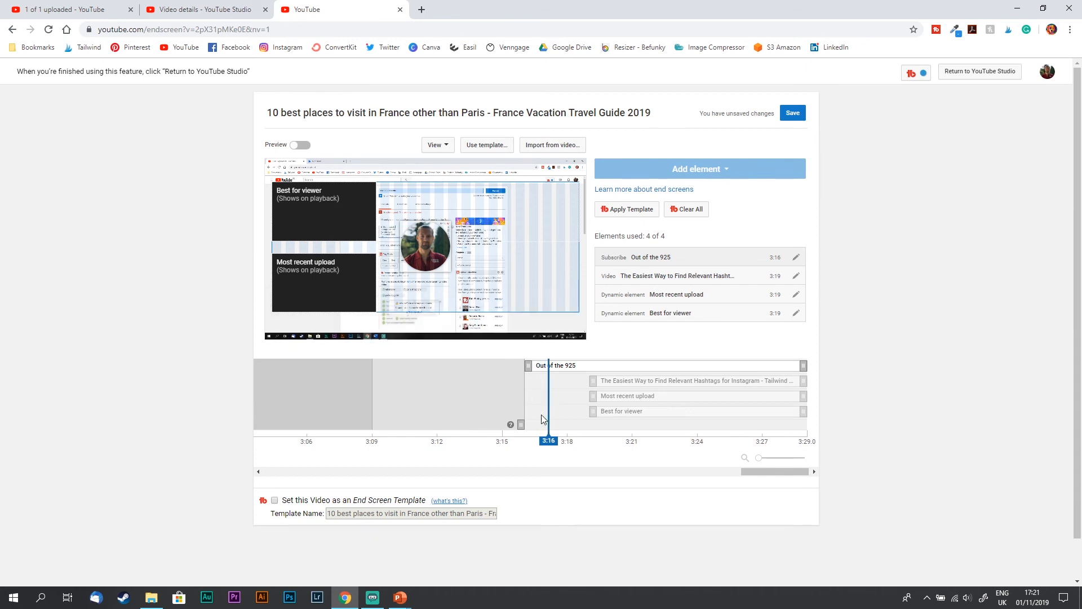
pyautogui.click(454, 418)
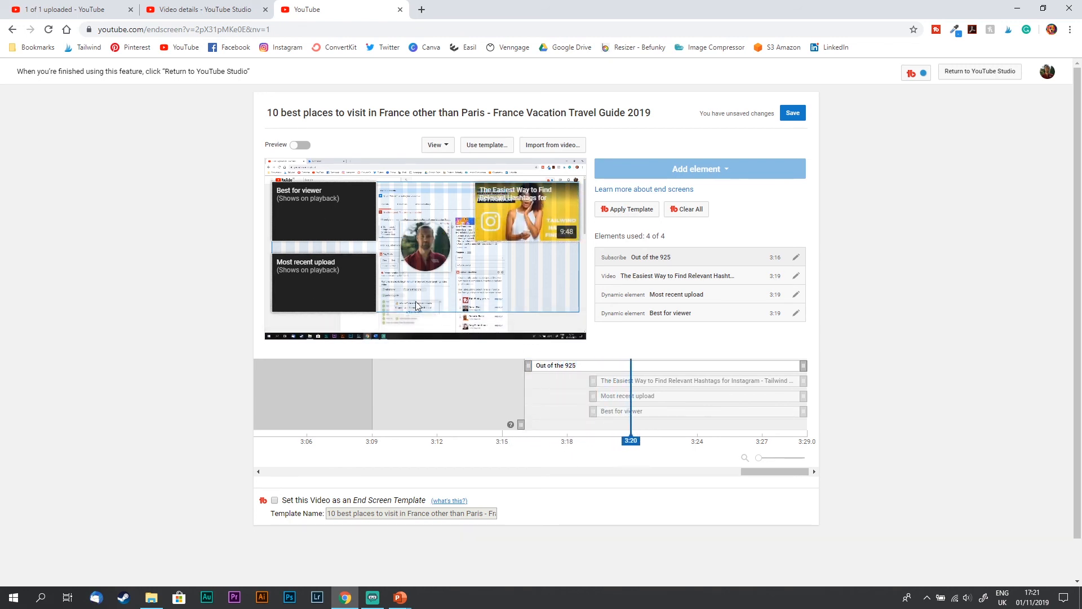
pyautogui.click(282, 331)
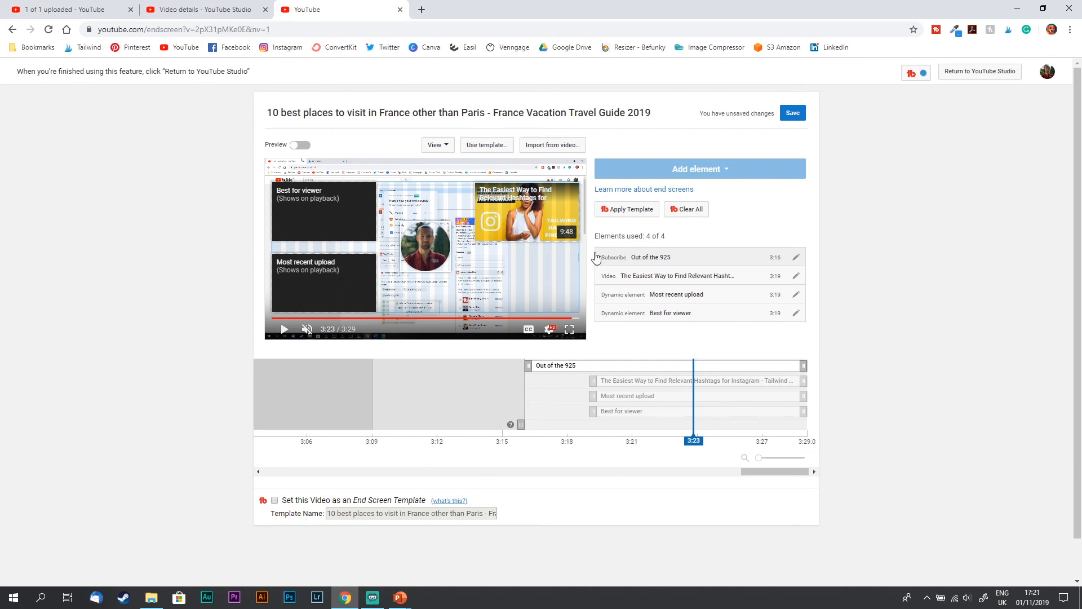
pyautogui.click(792, 114)
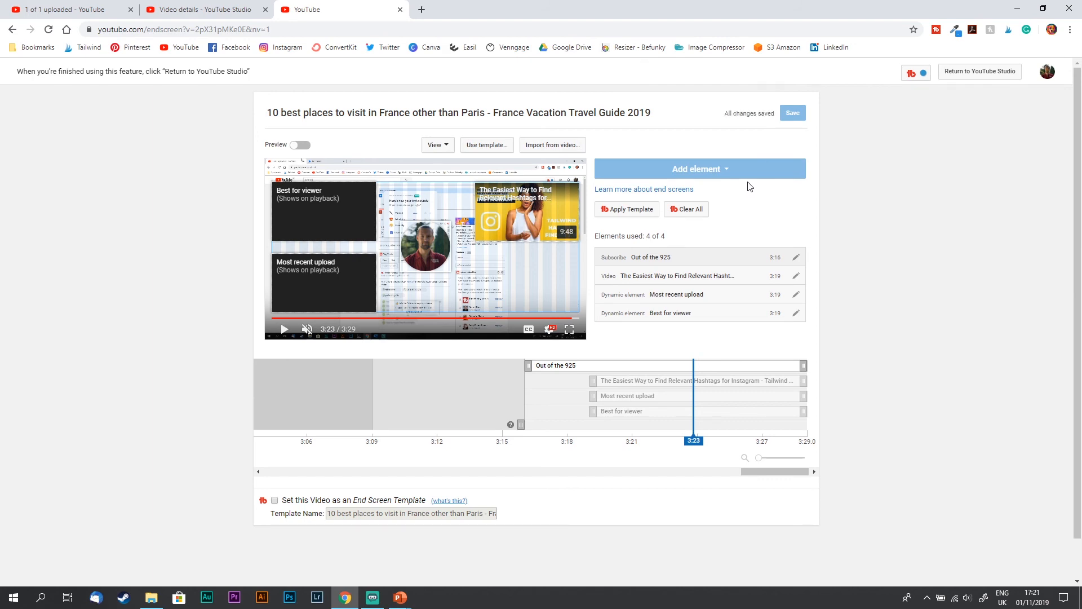
pyautogui.middleClick(314, 12)
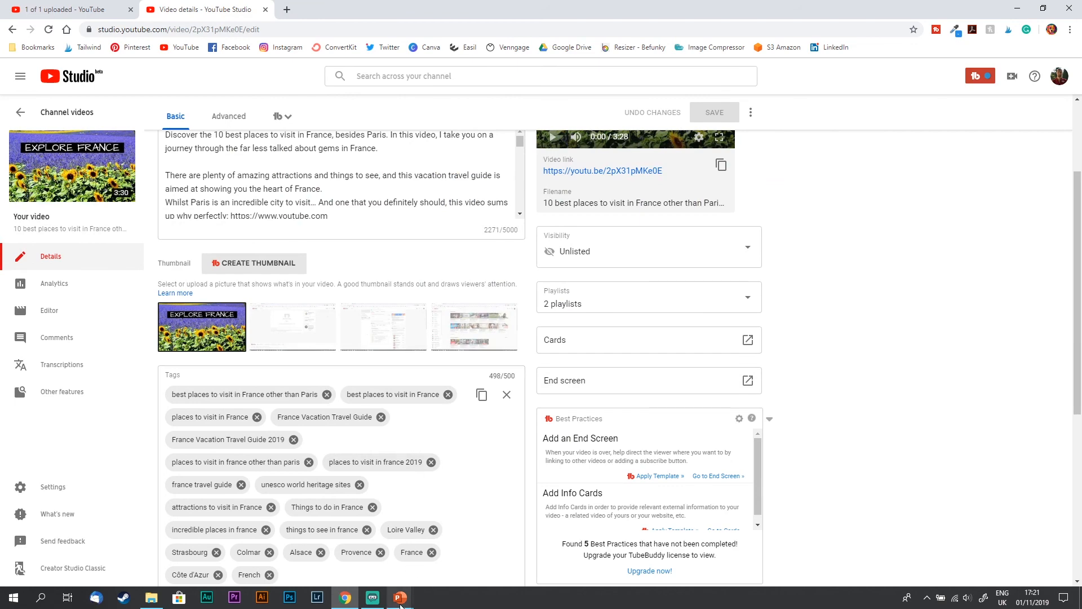
# Step: Switch to PowerPoint to review the After Uploading checklist slide and return to the video details in the browser
pyautogui.click(400, 527)
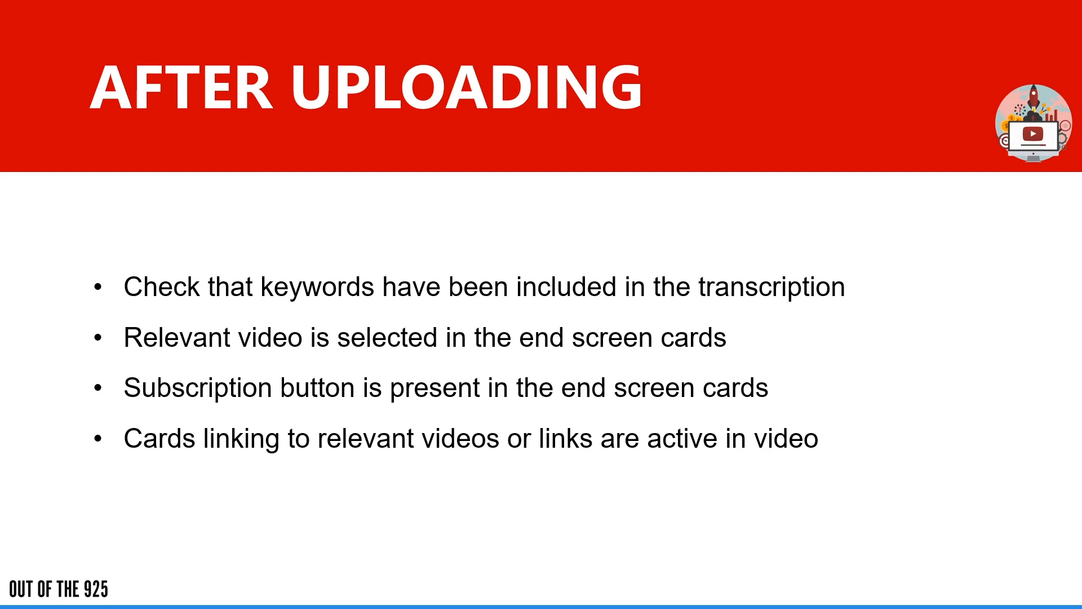
pyautogui.press('super+Tab')
pyautogui.click(430, 141)
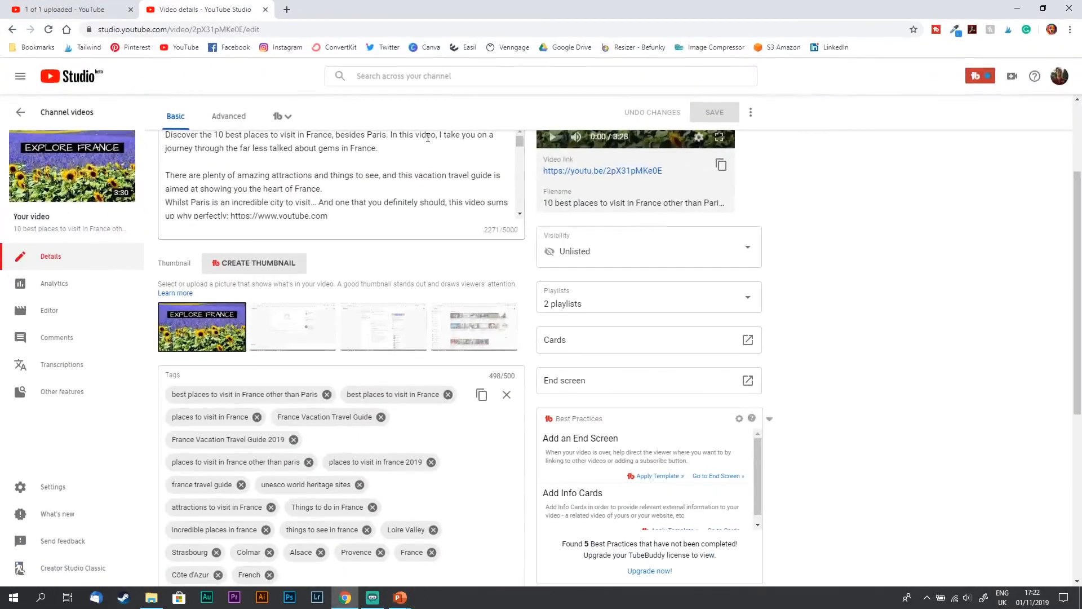
# Step: Open the video's cards editor and add a video card at 1:00 linking to the upload How to Create YouTube Thumbnails For Free
pyautogui.scroll(3, 781, 346)
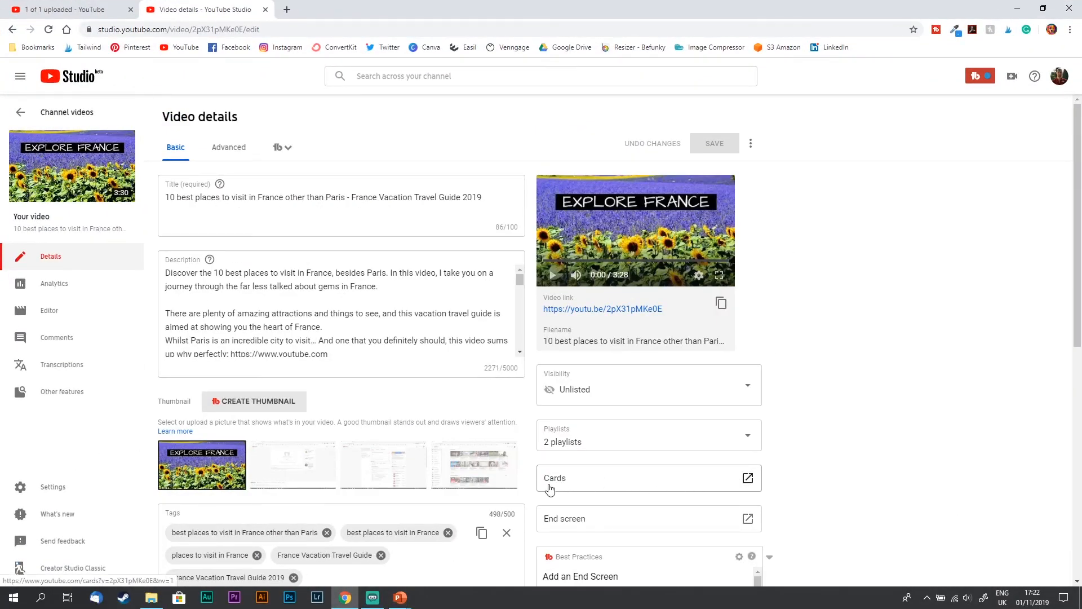
pyautogui.click(573, 483)
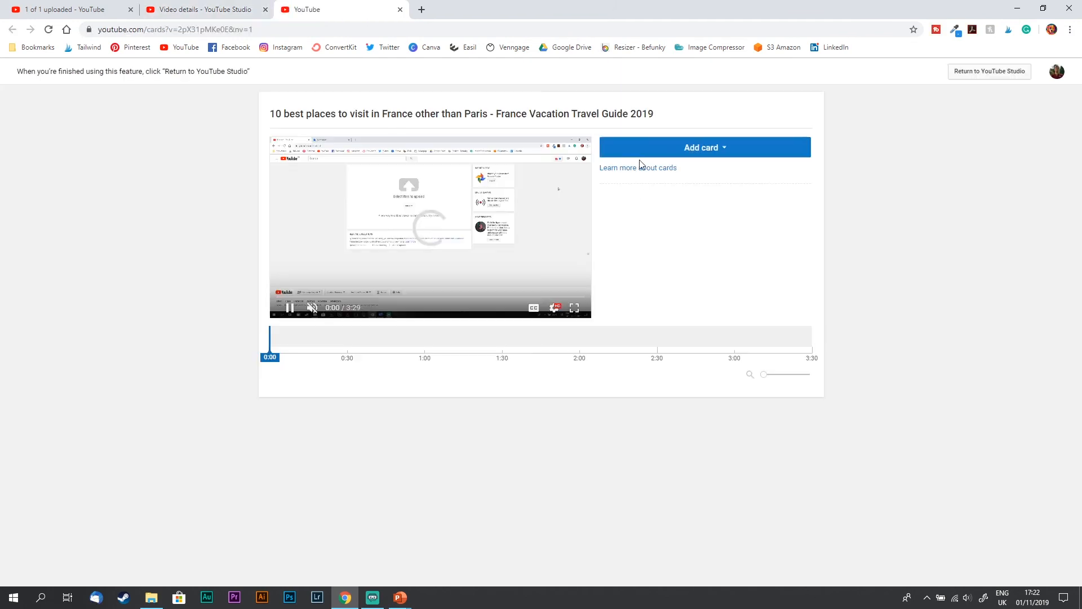
pyautogui.click(368, 295)
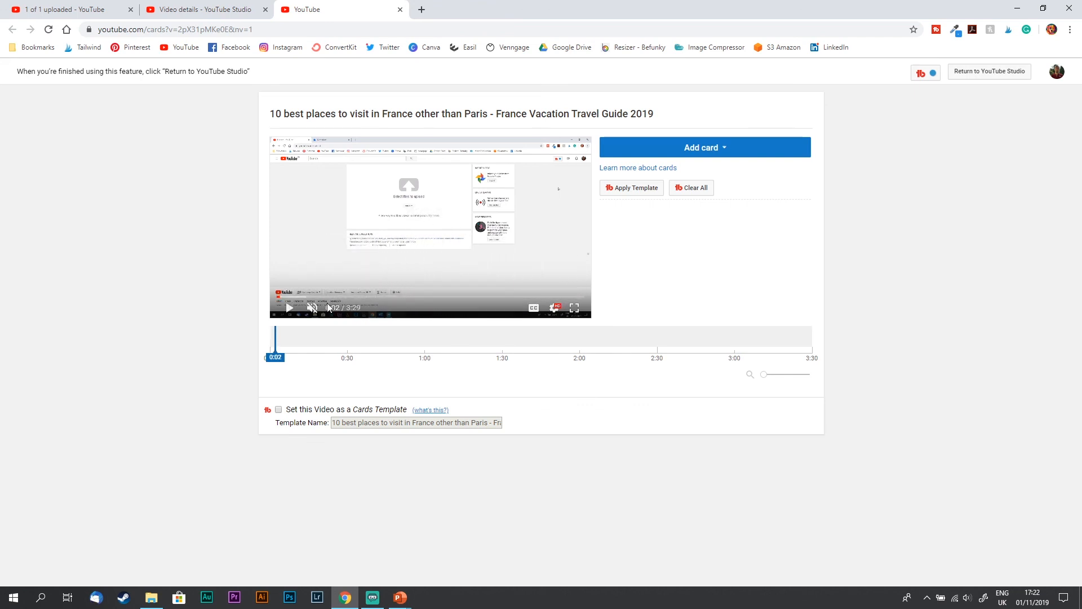
pyautogui.moveTo(352, 297); pyautogui.dragTo(367, 304)
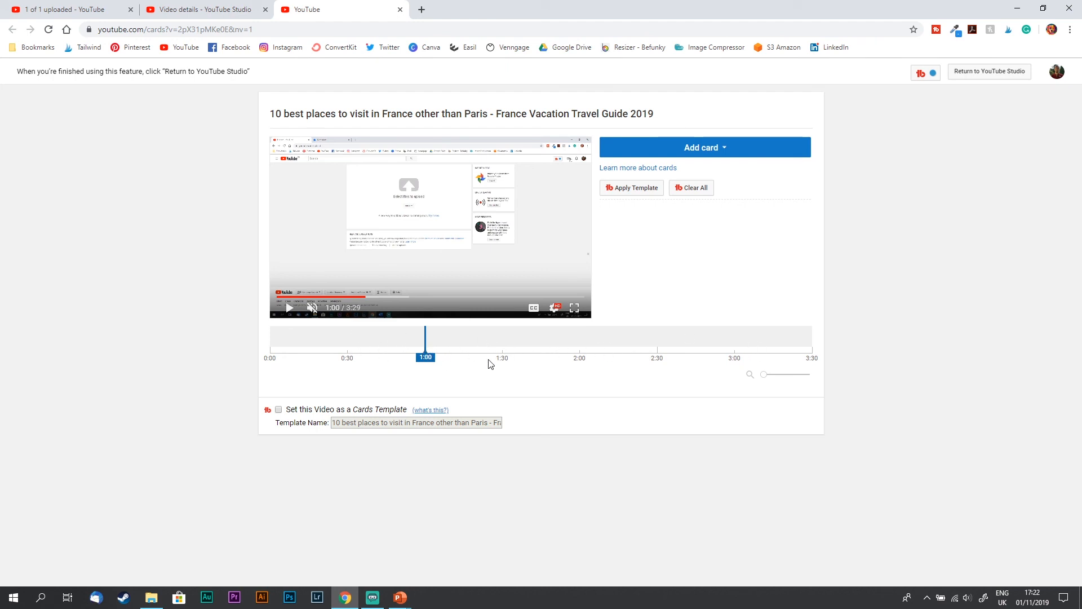
pyautogui.click(692, 151)
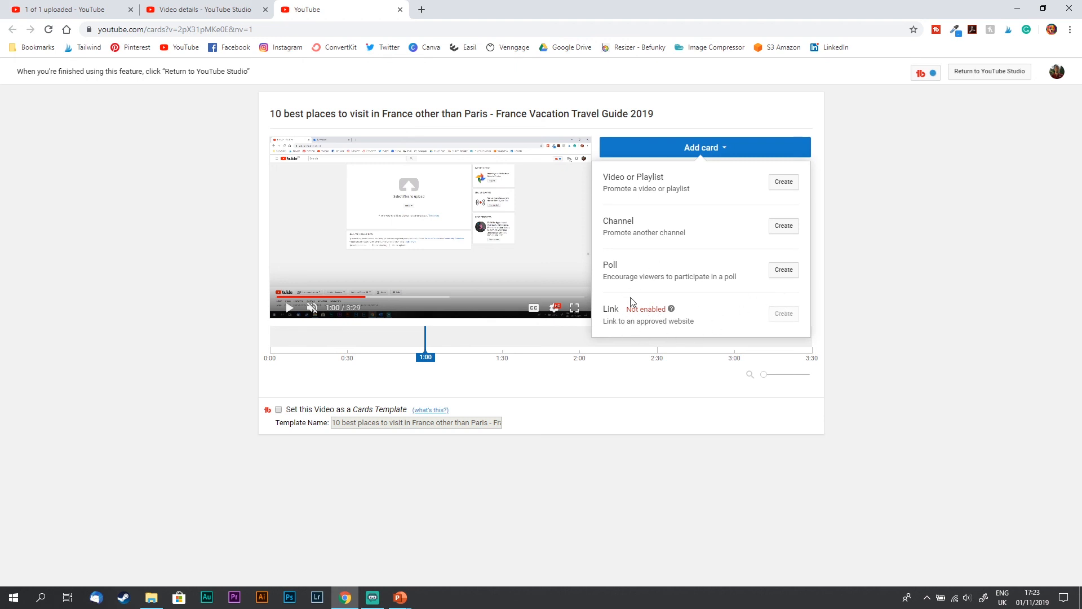
pyautogui.click(783, 182)
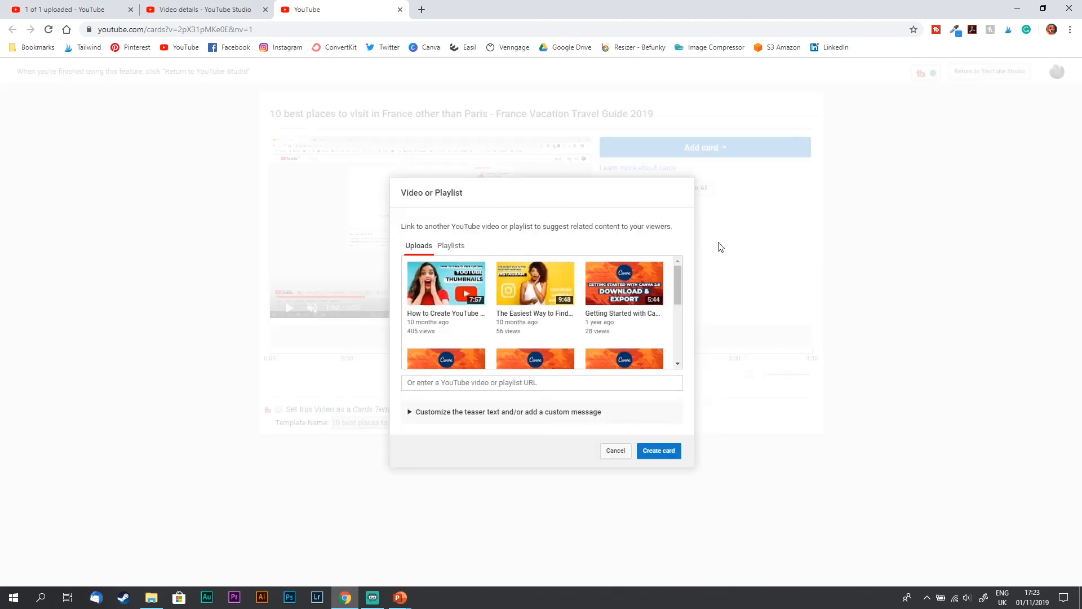
pyautogui.click(662, 450)
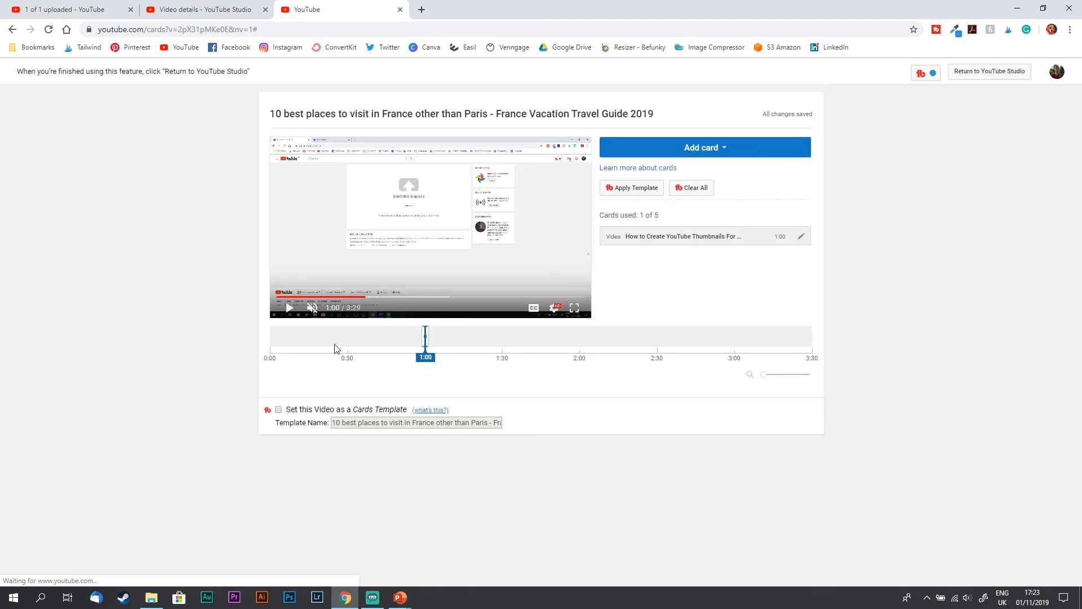
# Step: Preview the thumbnails video card in the player and move it to 1:46 on the timeline
pyautogui.moveTo(575, 156)
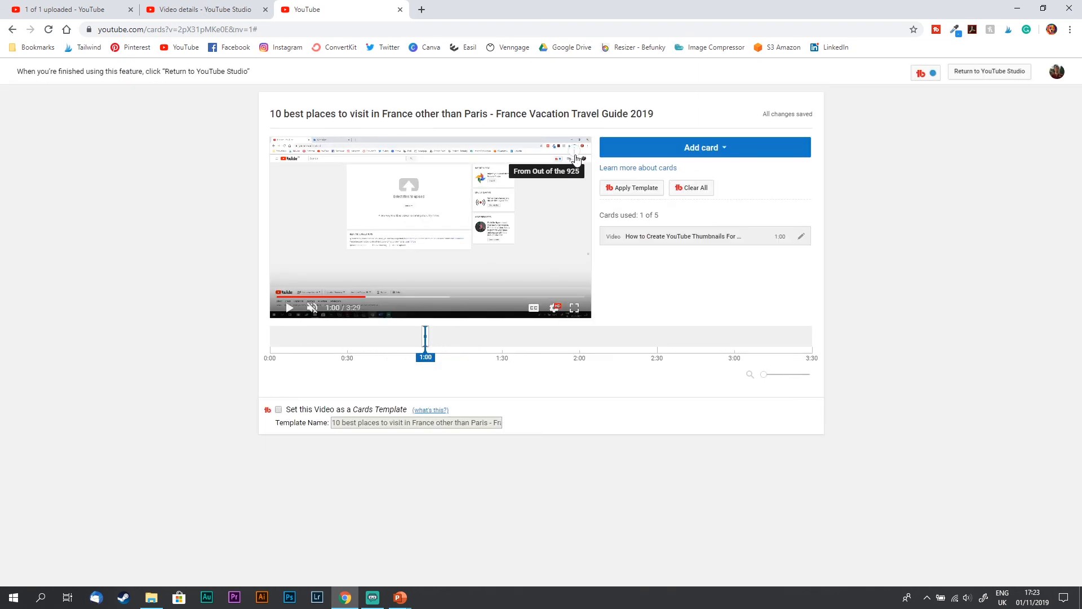
pyautogui.click(576, 158)
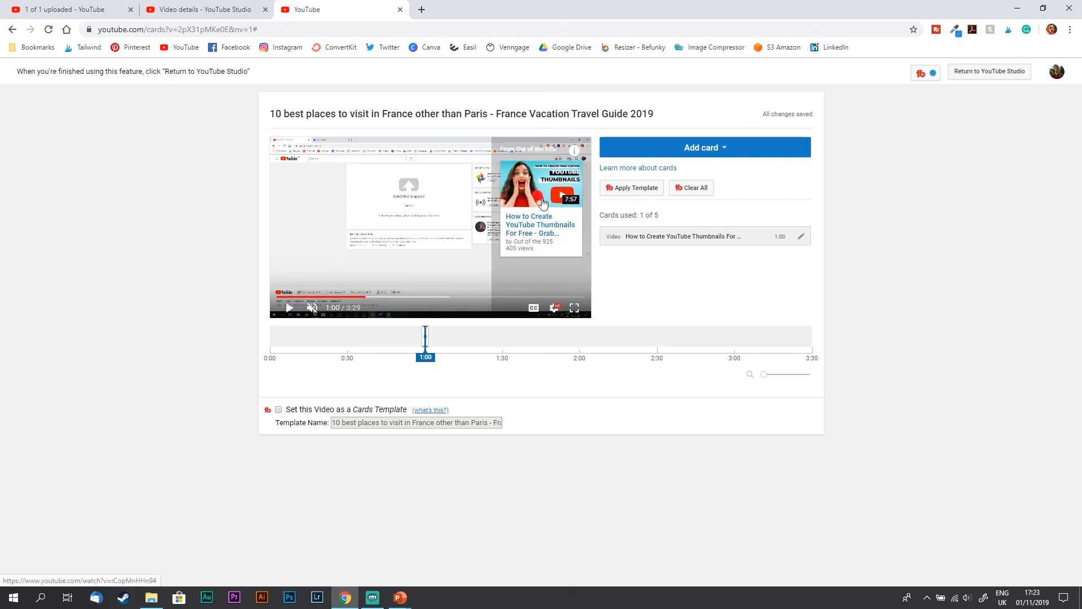
pyautogui.moveTo(426, 337); pyautogui.dragTo(545, 355)
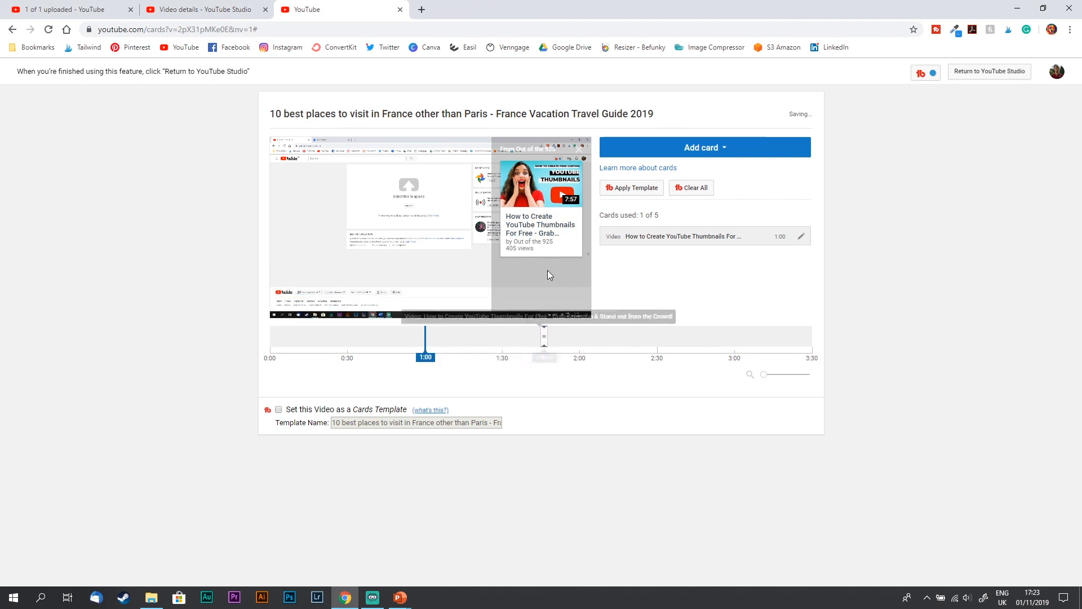
# Step: Add a second video card at 1:46 linking to the upload The Easiest Way to Find Relevant Hashtags for Instagram
pyautogui.click(717, 148)
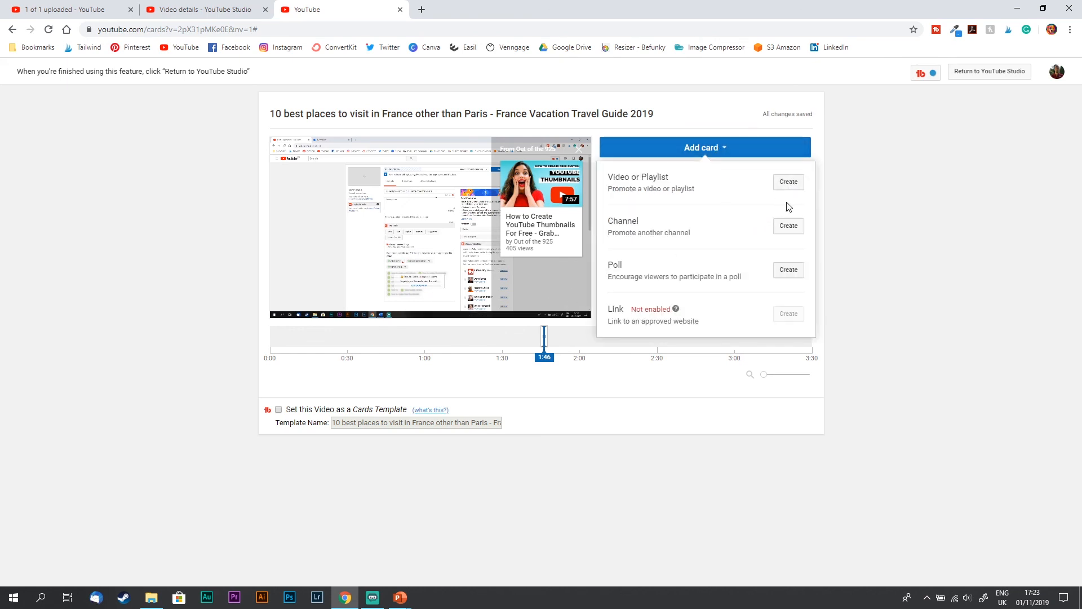
pyautogui.click(789, 181)
pyautogui.click(528, 304)
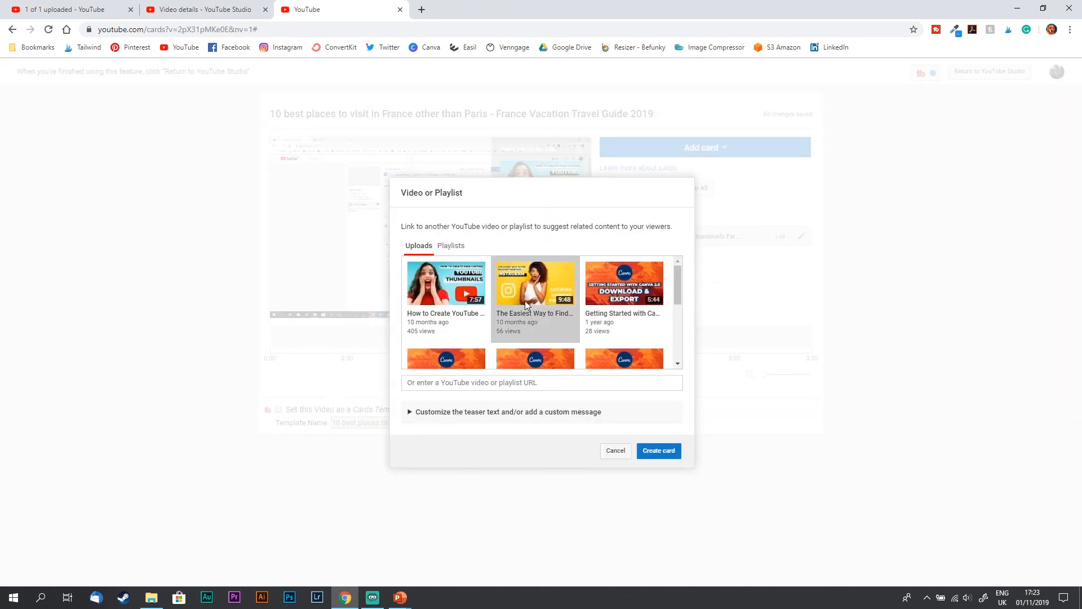
pyautogui.click(651, 451)
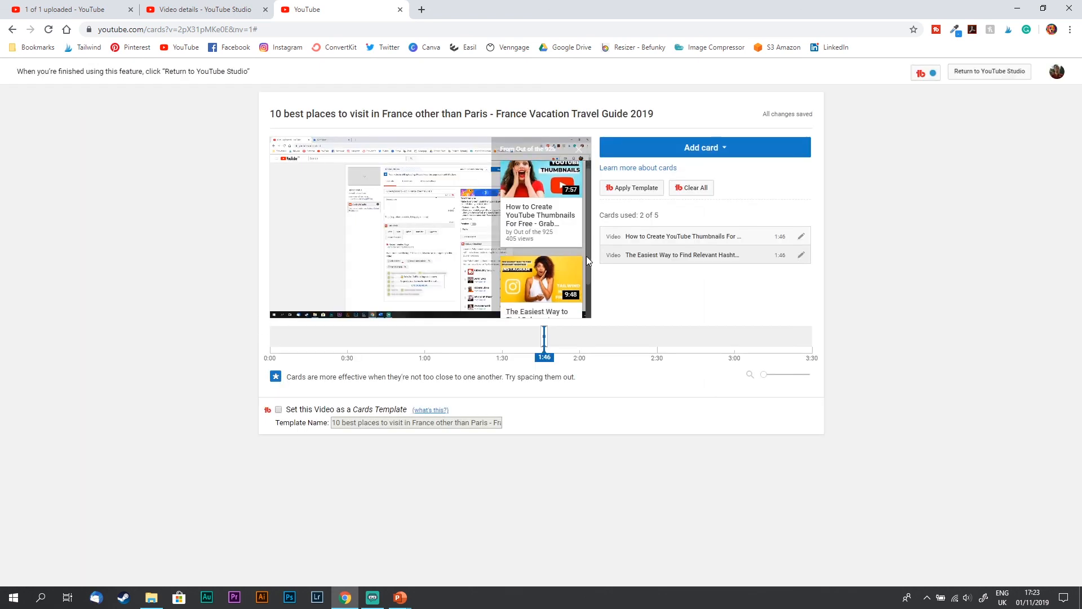
# Step: Look through both cards in the player preview and move the Instagram hashtags video card to 1:00 on the timeline
pyautogui.moveTo(586, 256); pyautogui.dragTo(584, 295)
pyautogui.moveTo(589, 240); pyautogui.dragTo(592, 166)
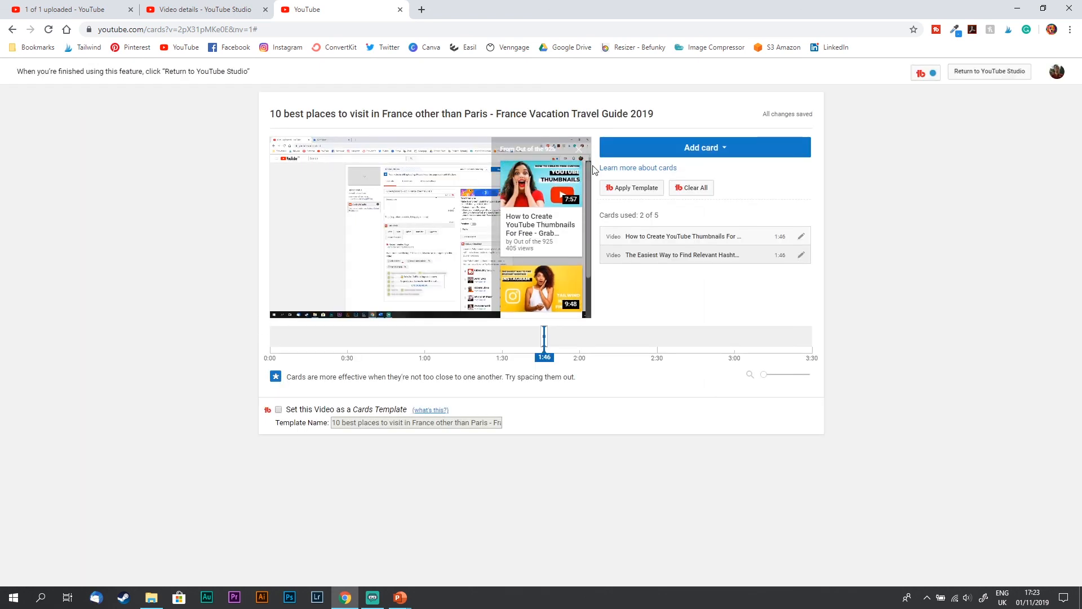
pyautogui.moveTo(545, 349); pyautogui.dragTo(436, 345)
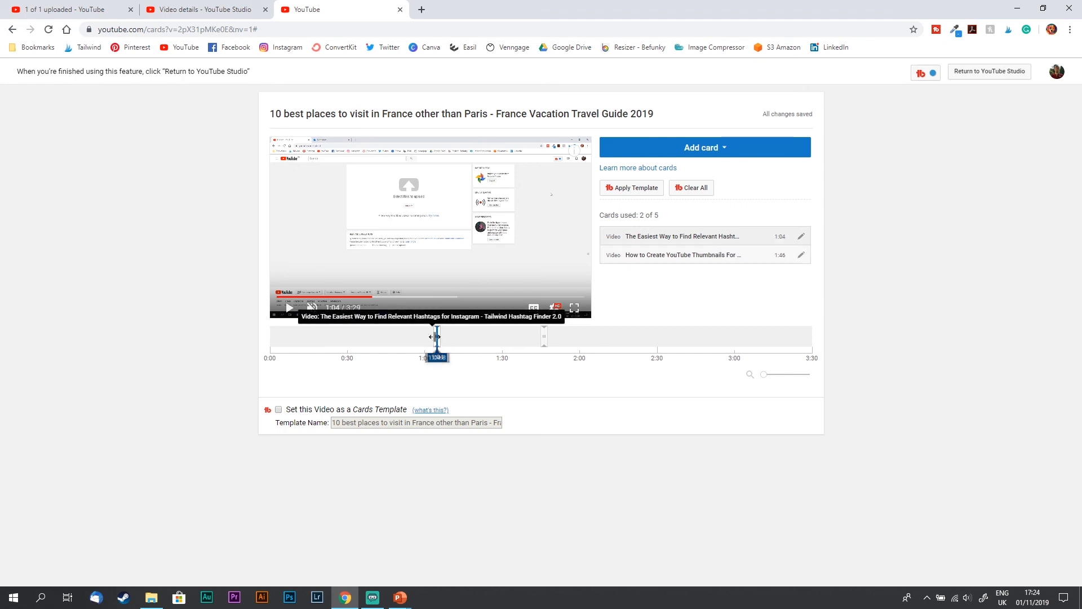
pyautogui.moveTo(434, 336); pyautogui.dragTo(425, 343)
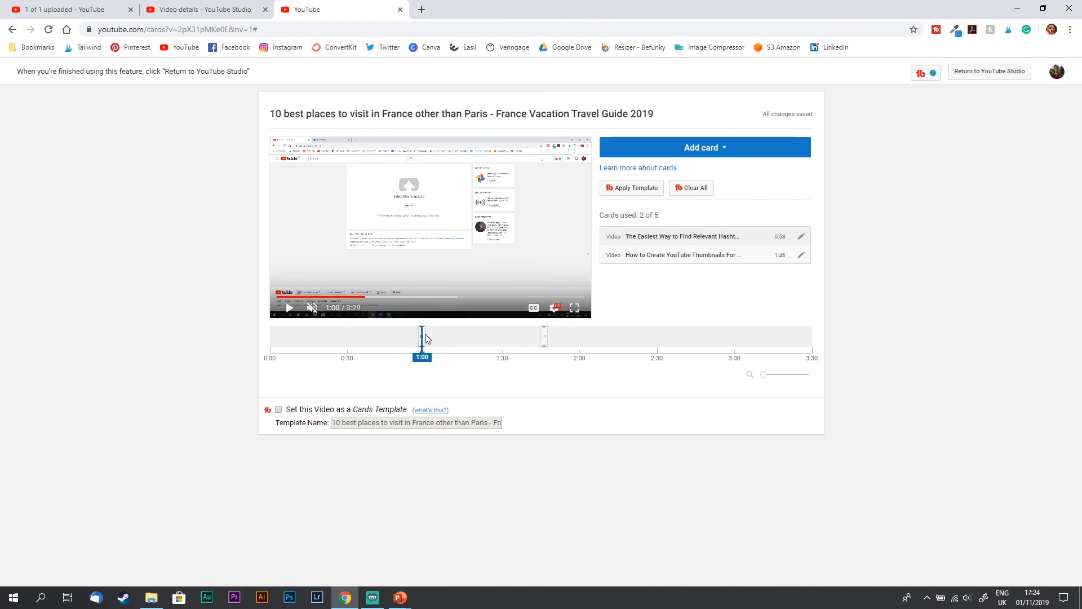
pyautogui.moveTo(422, 337); pyautogui.dragTo(425, 338)
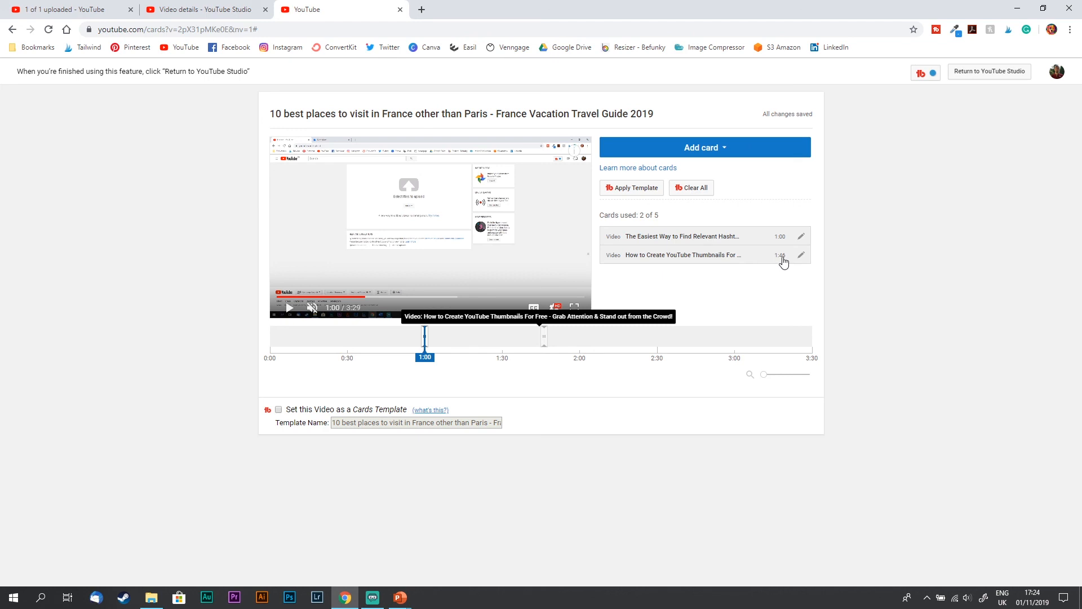
# Step: Give the Instagram hashtags card the teaser text "Get your insta tips" and custom message "Easiest Instagram hashtags", and save it
pyautogui.click(800, 236)
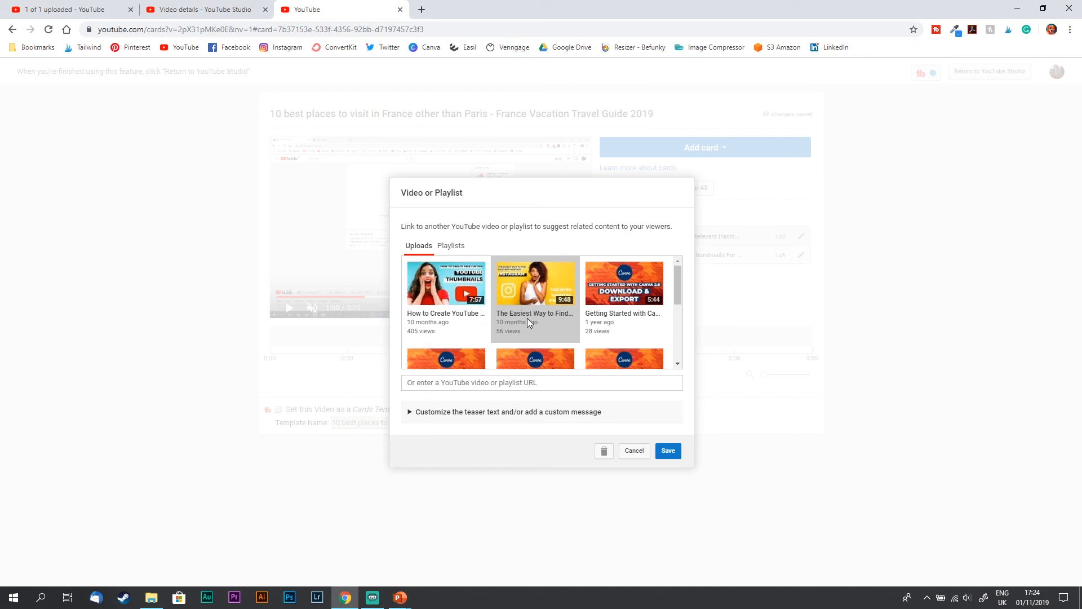
pyautogui.click(411, 411)
pyautogui.click(434, 411)
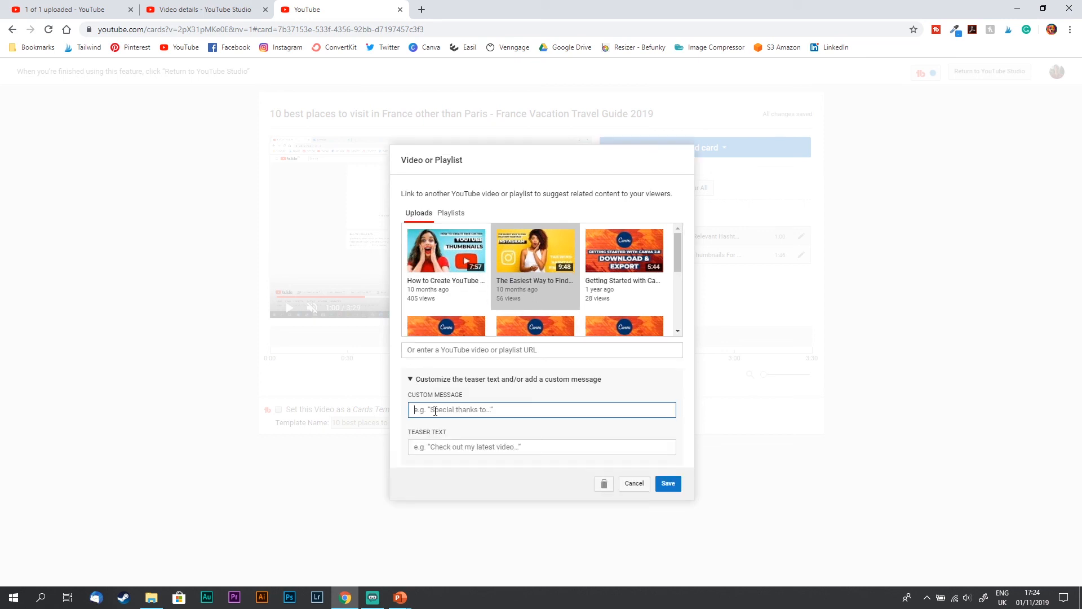
pyautogui.click(443, 448)
pyautogui.write('Get your insta tips')
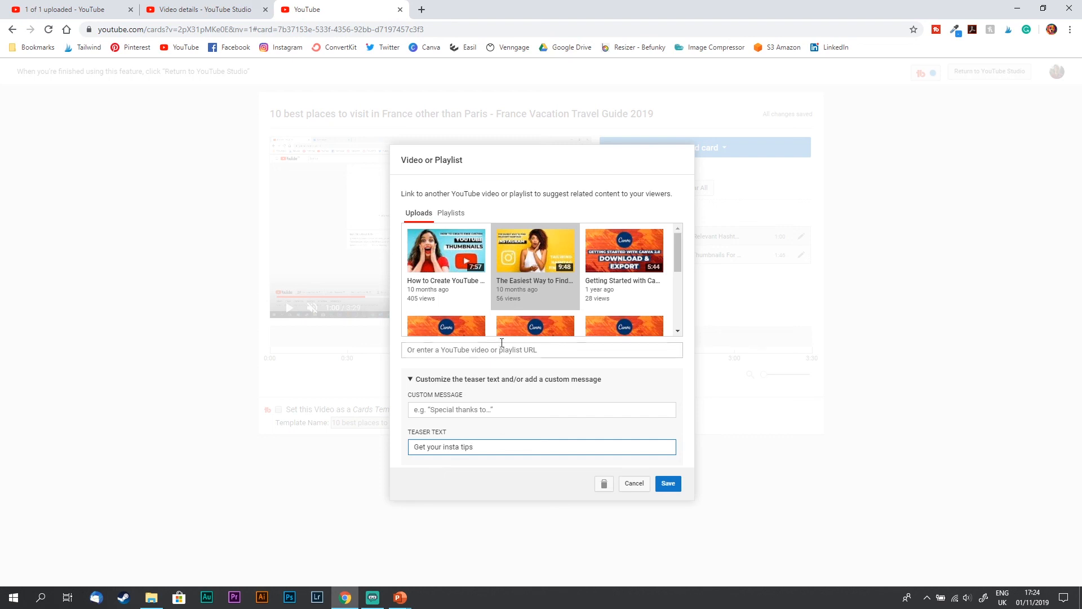
pyautogui.click(477, 410)
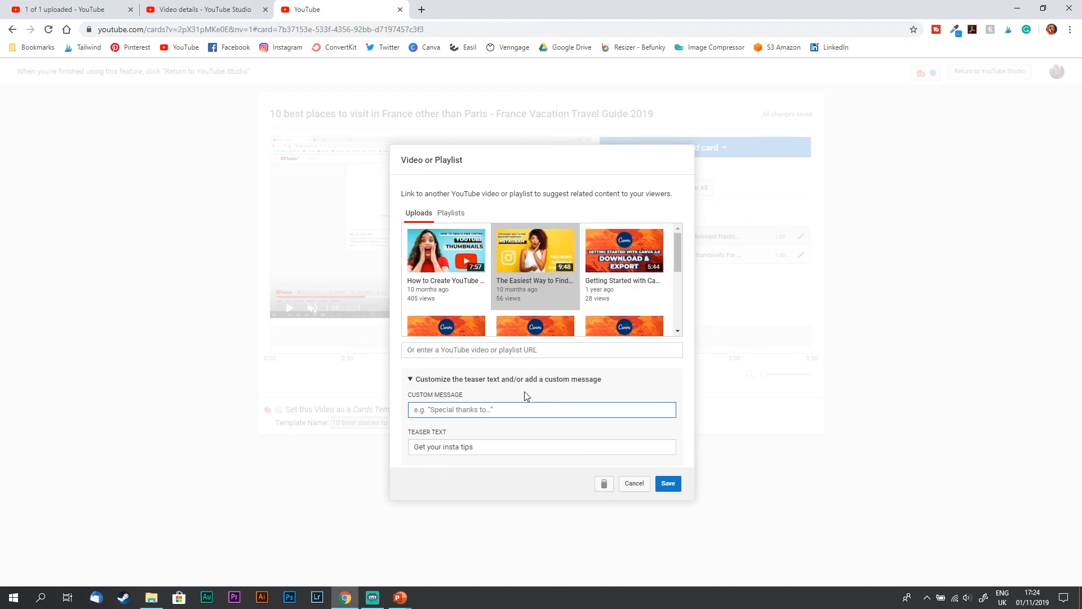
pyautogui.write('Easiest Instagram hashtags')
pyautogui.click(668, 487)
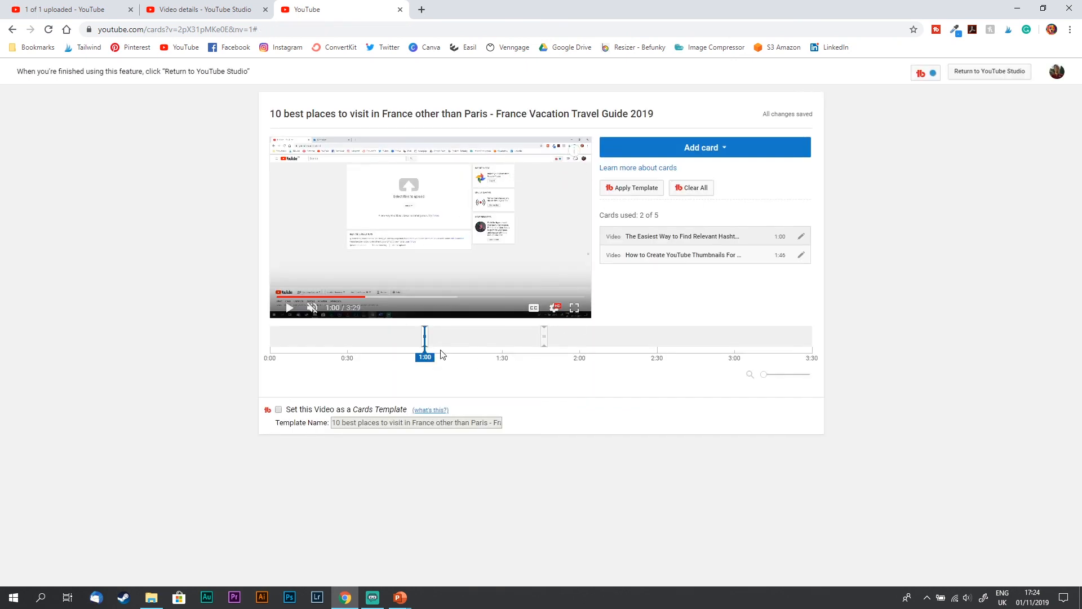
# Step: Reopen the Instagram hashtags card's settings to check its teaser text, and close them without changing anything
pyautogui.click(801, 236)
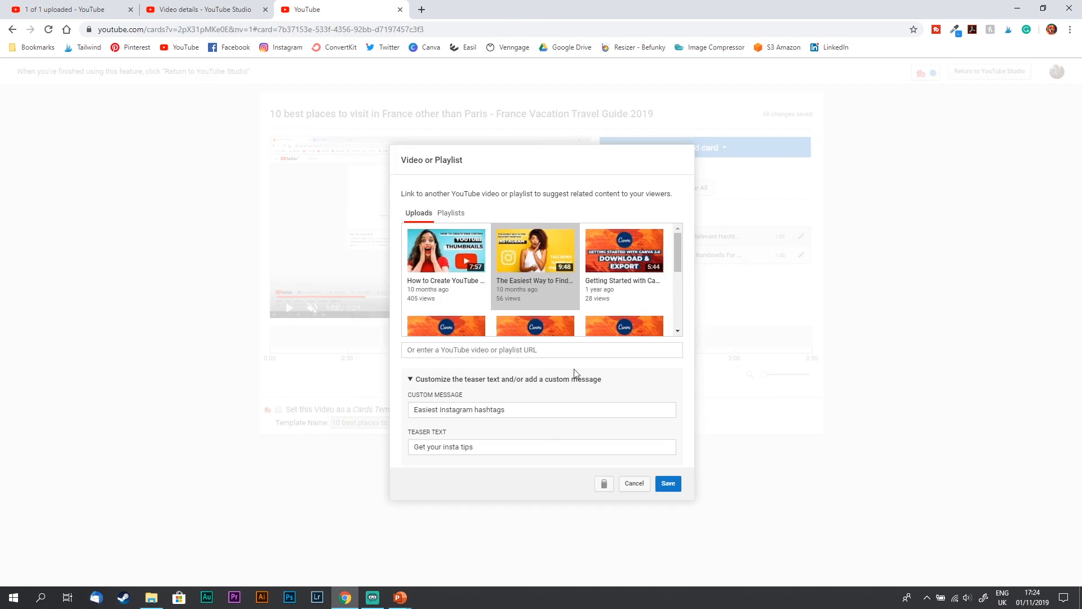
pyautogui.moveTo(473, 447); pyautogui.dragTo(408, 454)
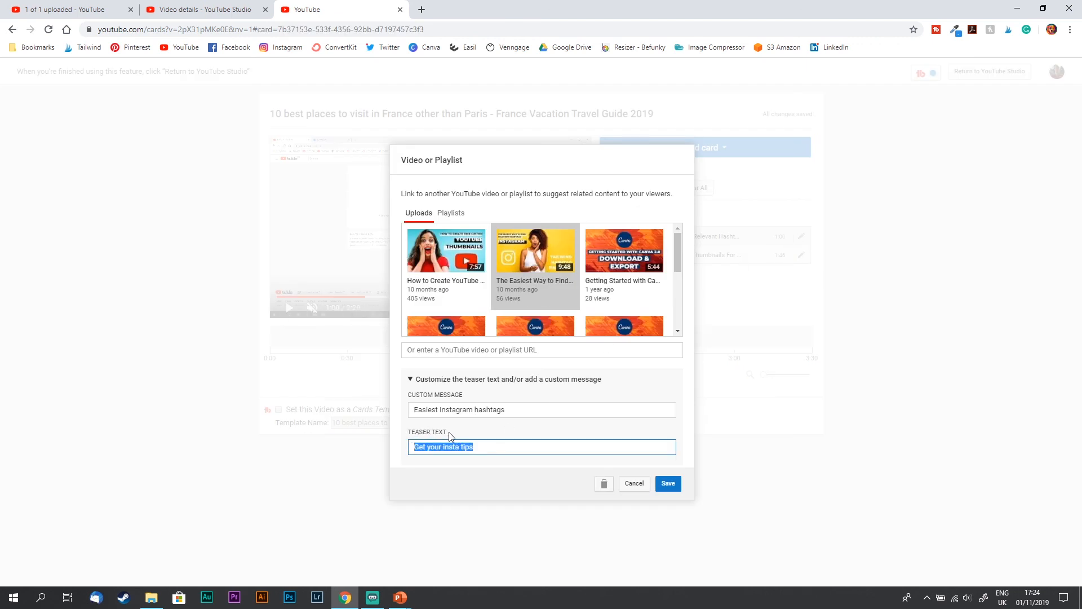
pyautogui.click(631, 484)
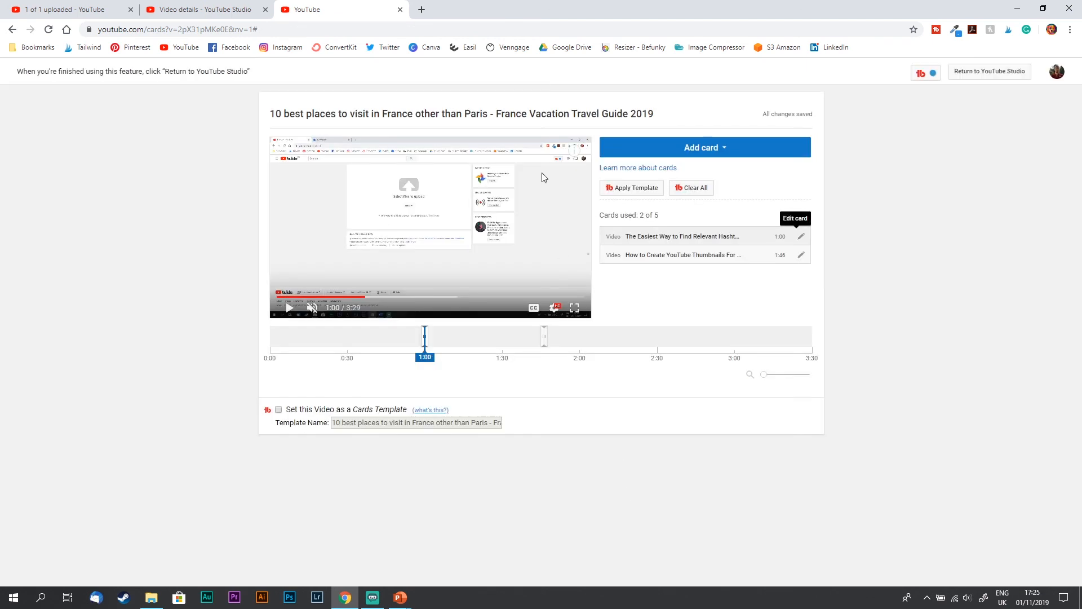
# Step: Play the video from 0:56 to preview the hashtags card's teaser, pause it, and look through the expanded cards in the player
pyautogui.click(412, 349)
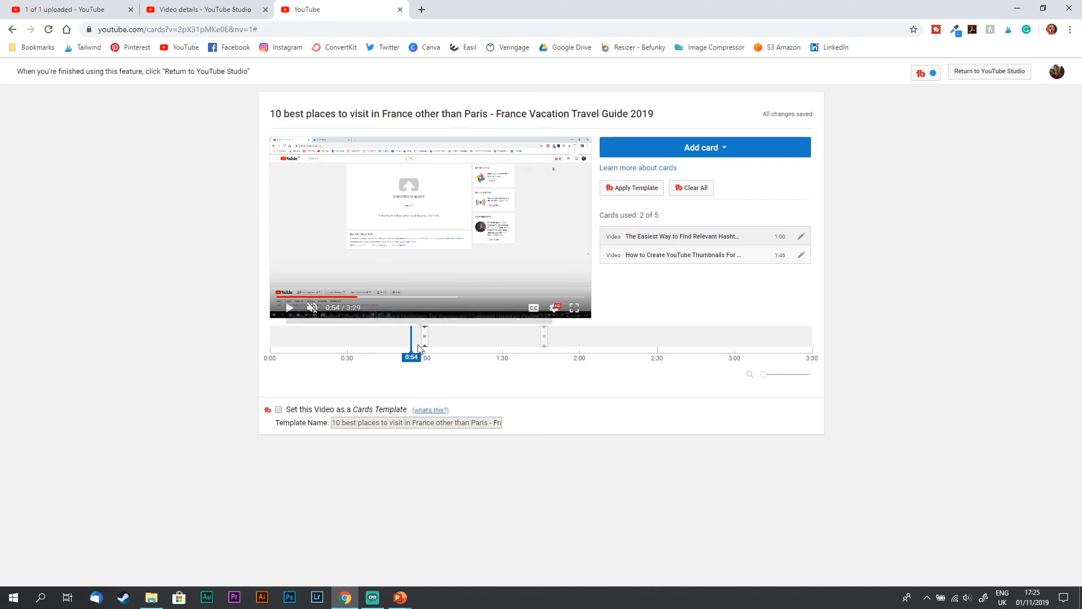
pyautogui.click(416, 348)
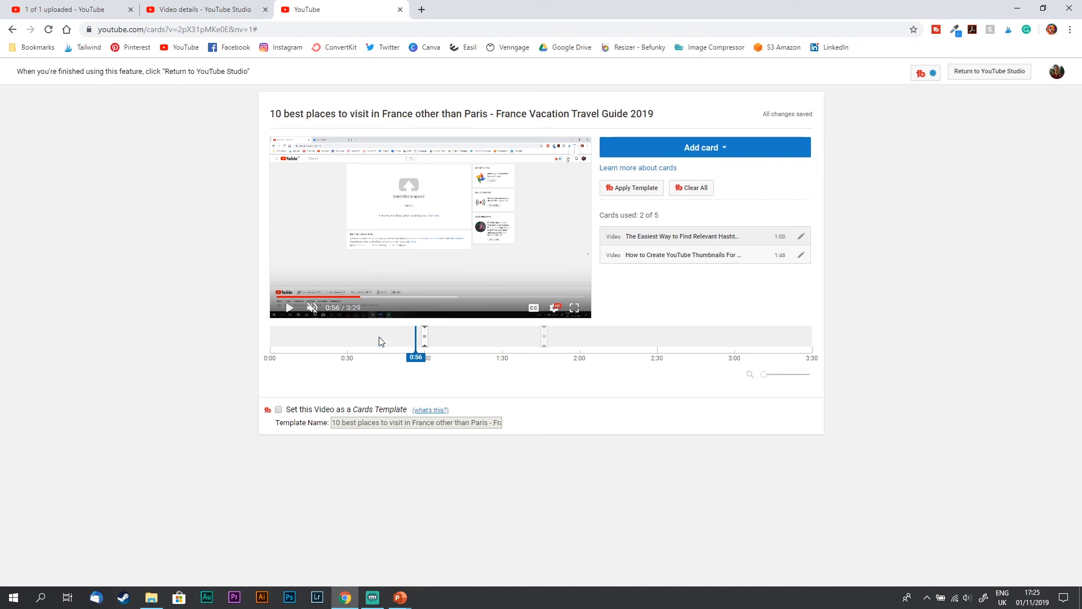
pyautogui.click(283, 307)
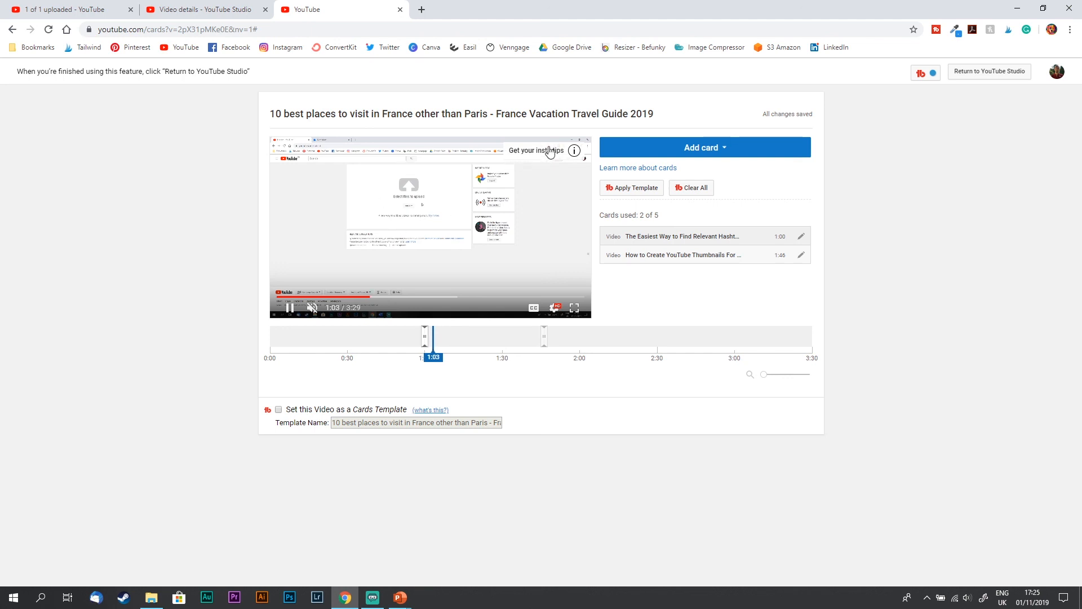
pyautogui.click(507, 232)
pyautogui.click(571, 153)
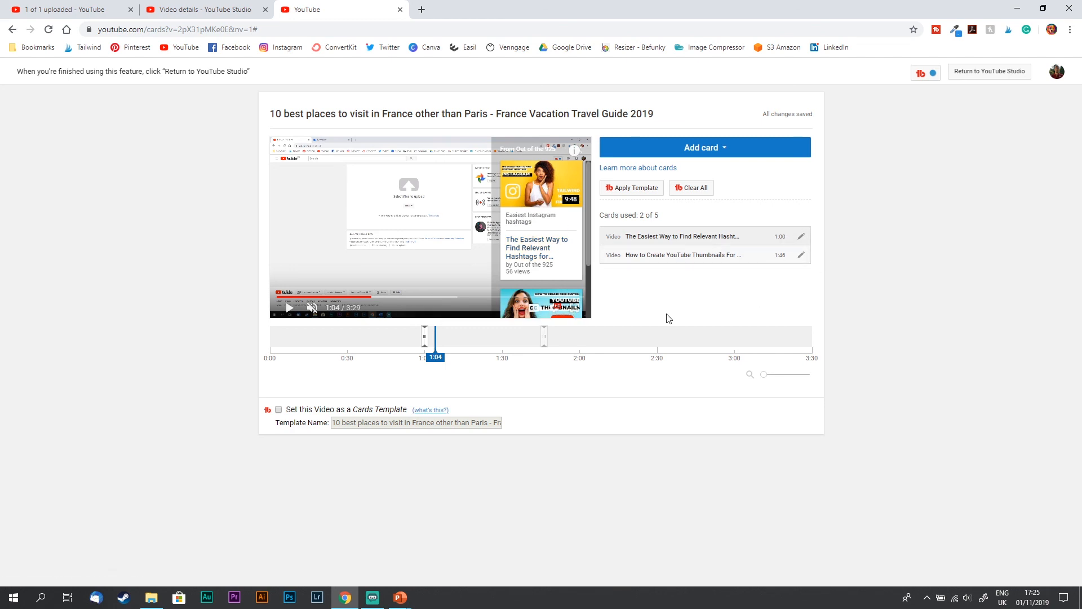
pyautogui.scroll(-2, 588, 271)
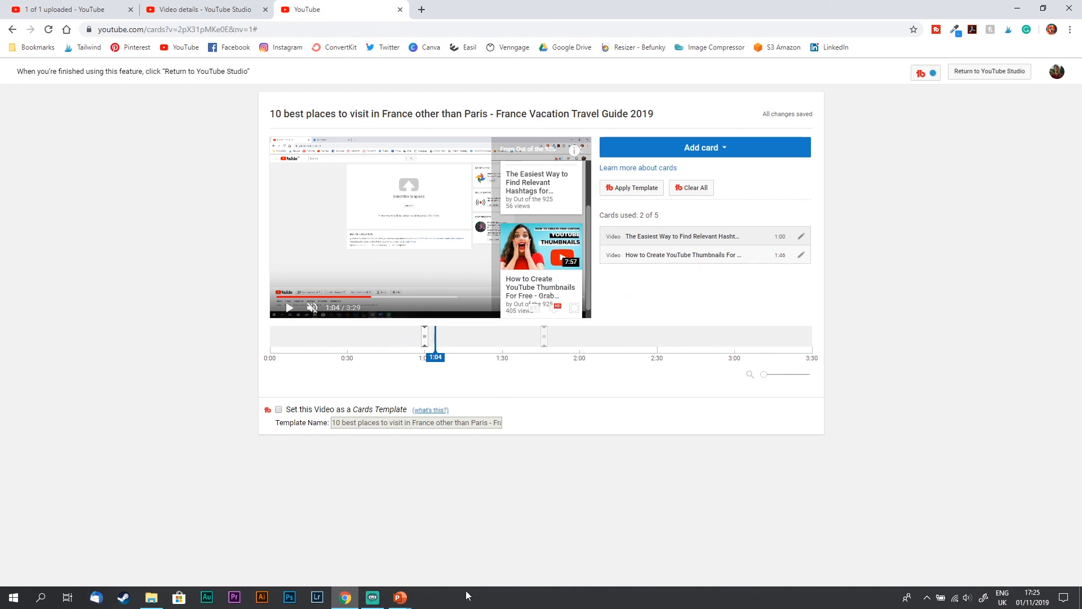
# Step: Switch to the PowerPoint slide show, advance past the After Uploading checklist, and reveal the Summary slide's points one by one
pyautogui.moveTo(400, 597)
pyautogui.click(427, 568)
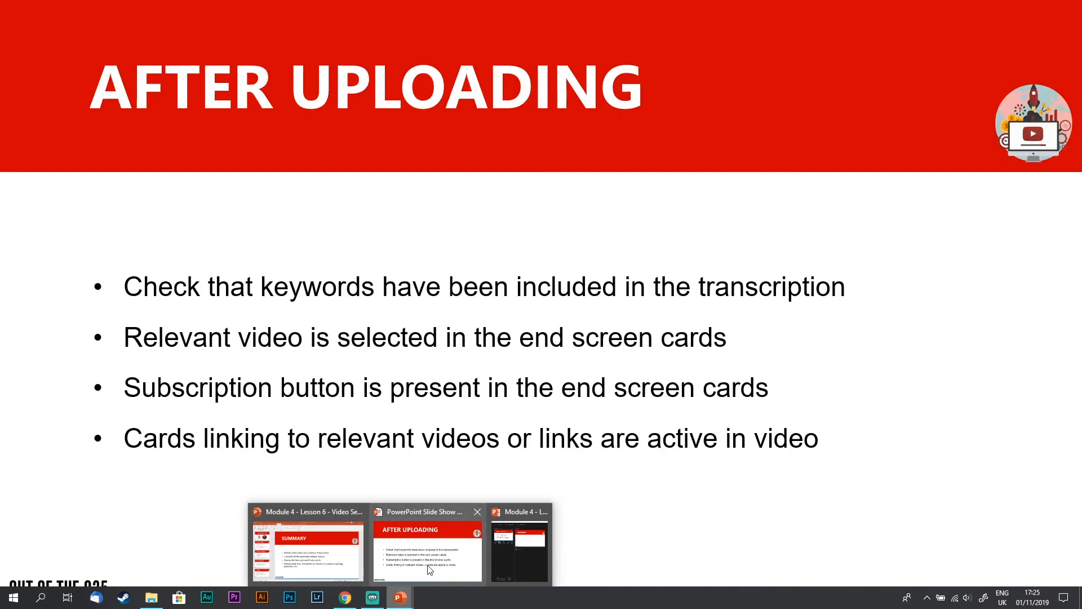
pyautogui.click(427, 568)
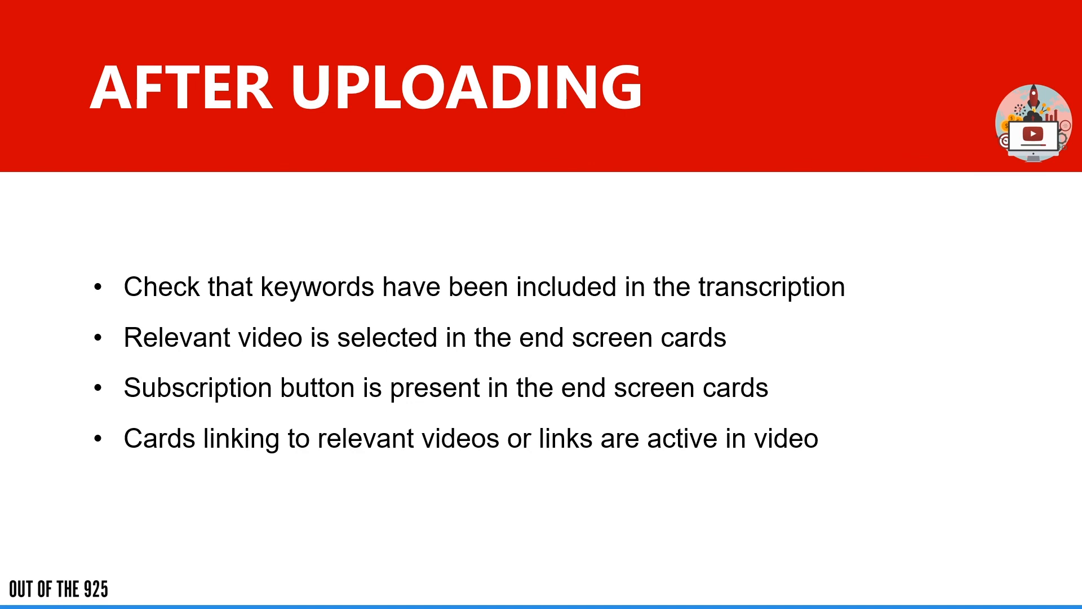
pyautogui.press('Right')
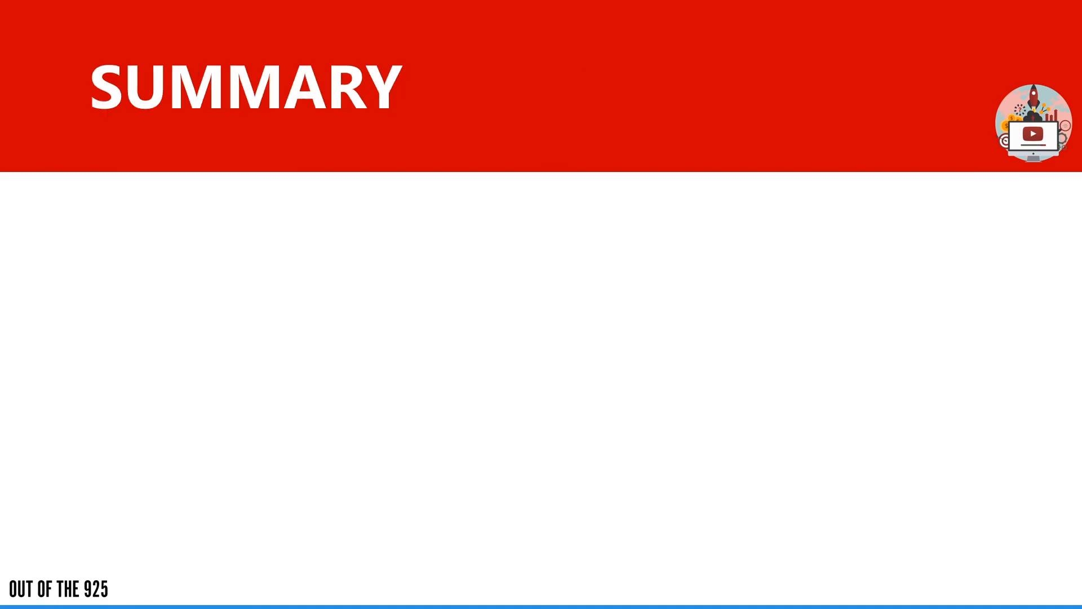
pyautogui.press('Right')
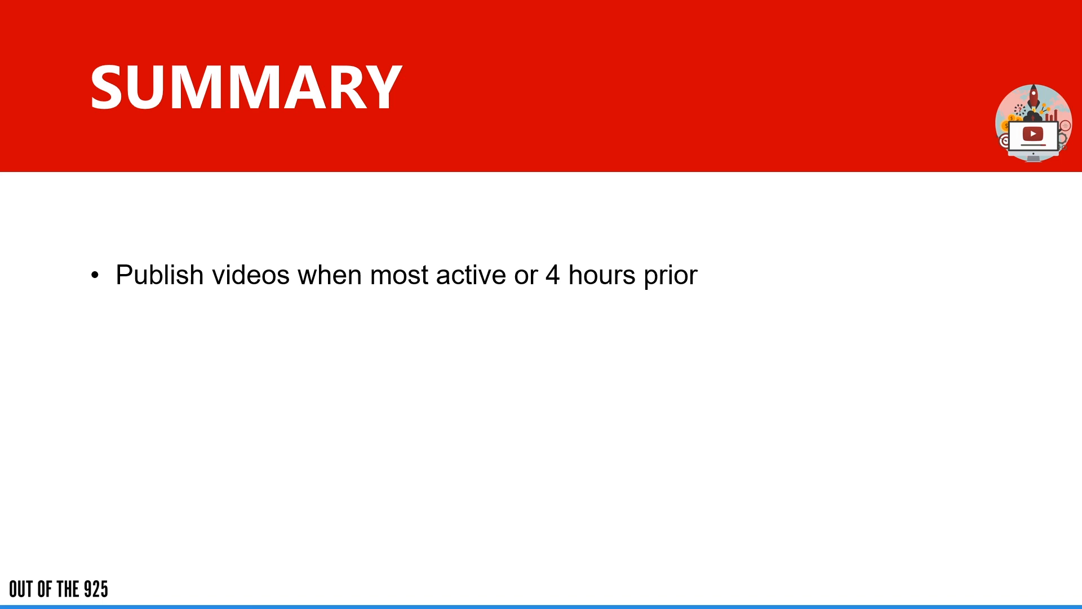
pyautogui.press('Right')
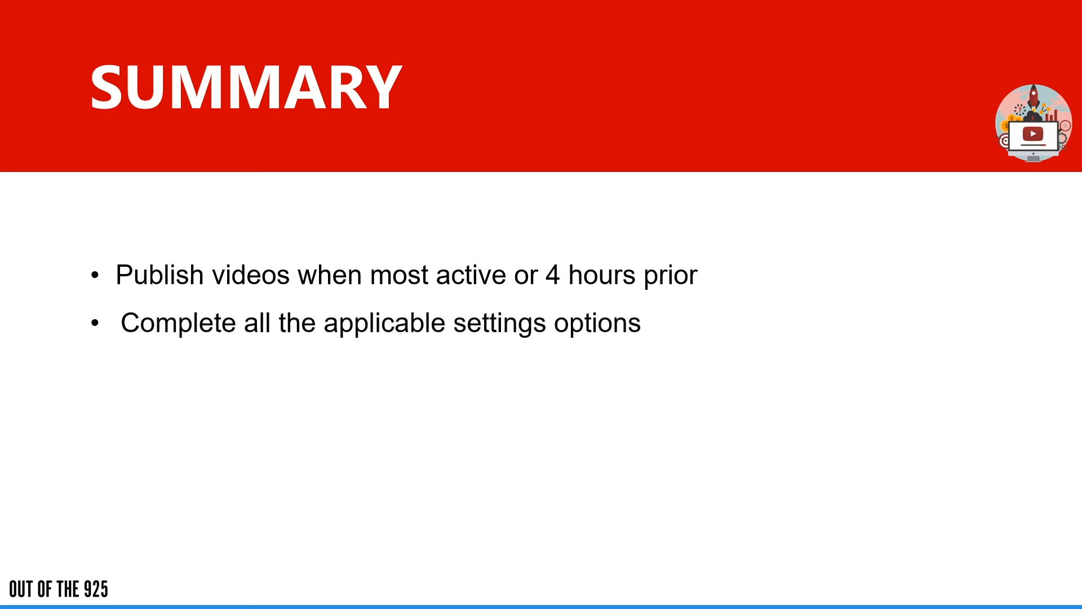